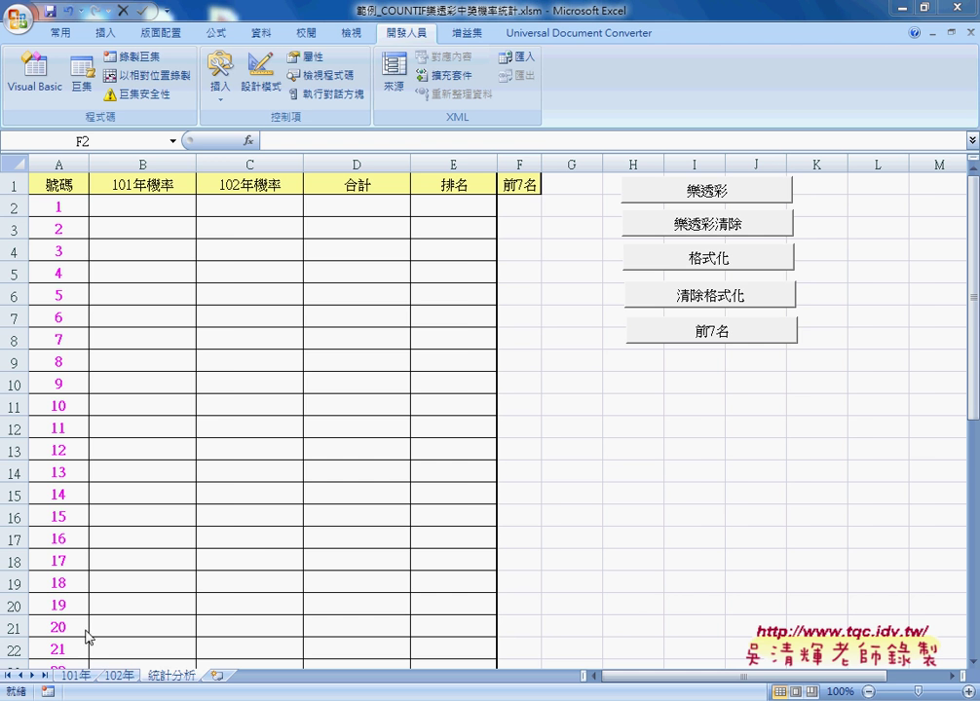
Select F2:F8, glance at the 101年 sheet, then check cells A2, B2 and A3 on 統計分析
key(shift+Down)
key(shift+Down)
key(shift+Down)
click(79, 680)
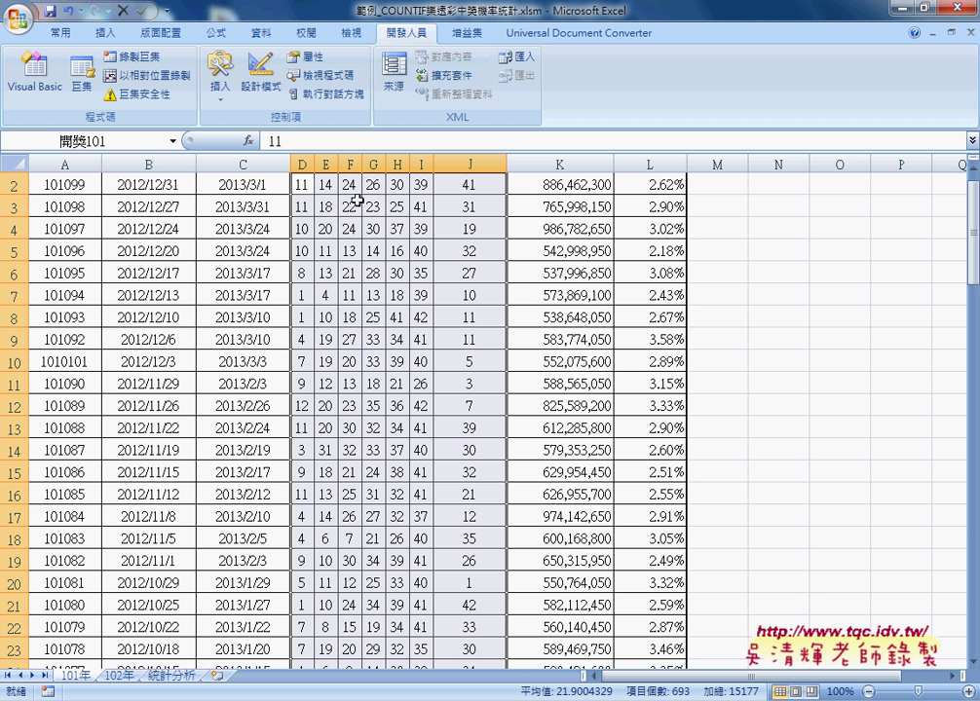
click(167, 676)
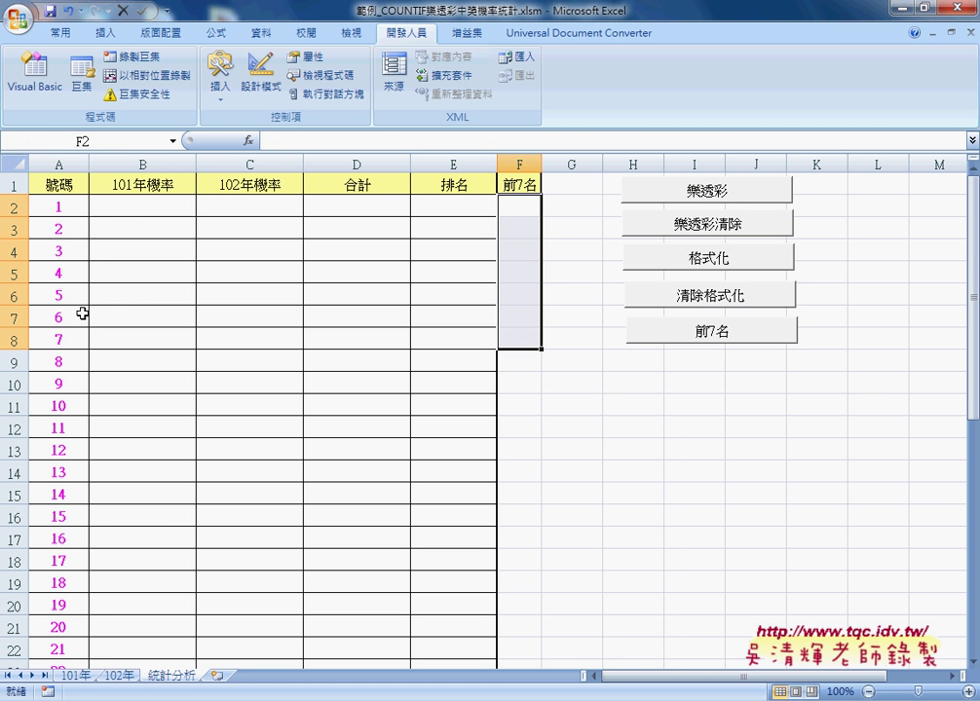
click(78, 206)
click(116, 210)
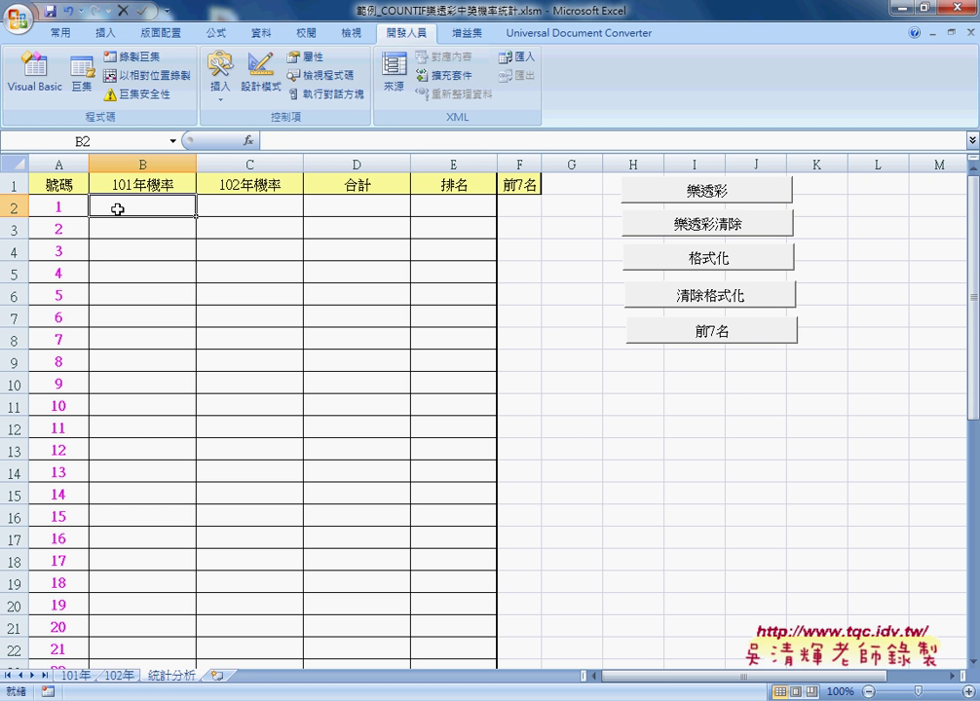
click(72, 227)
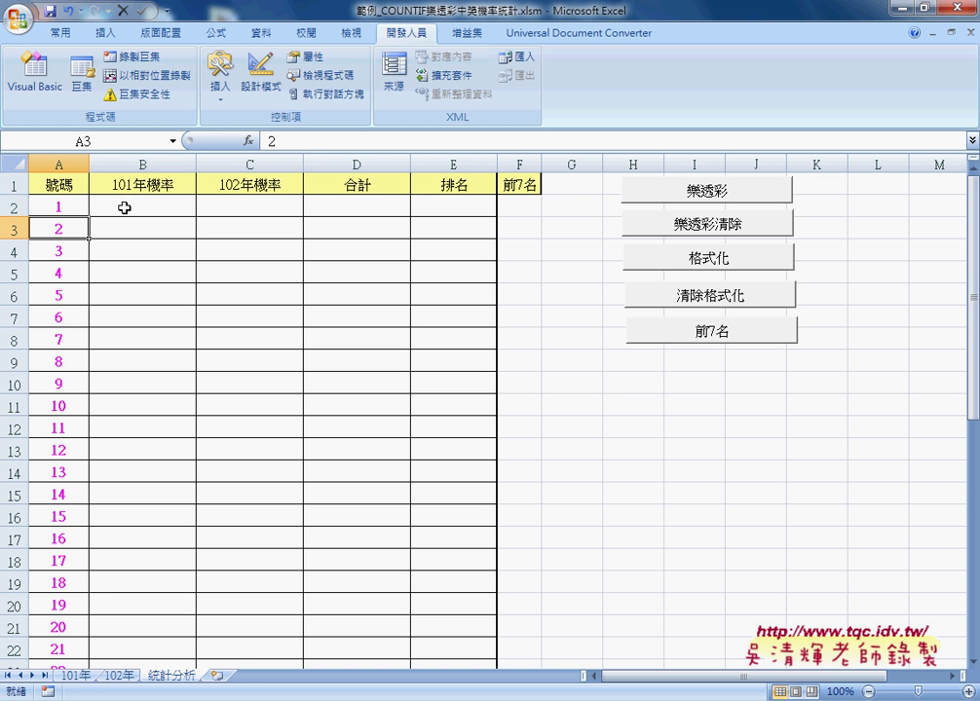
click(122, 207)
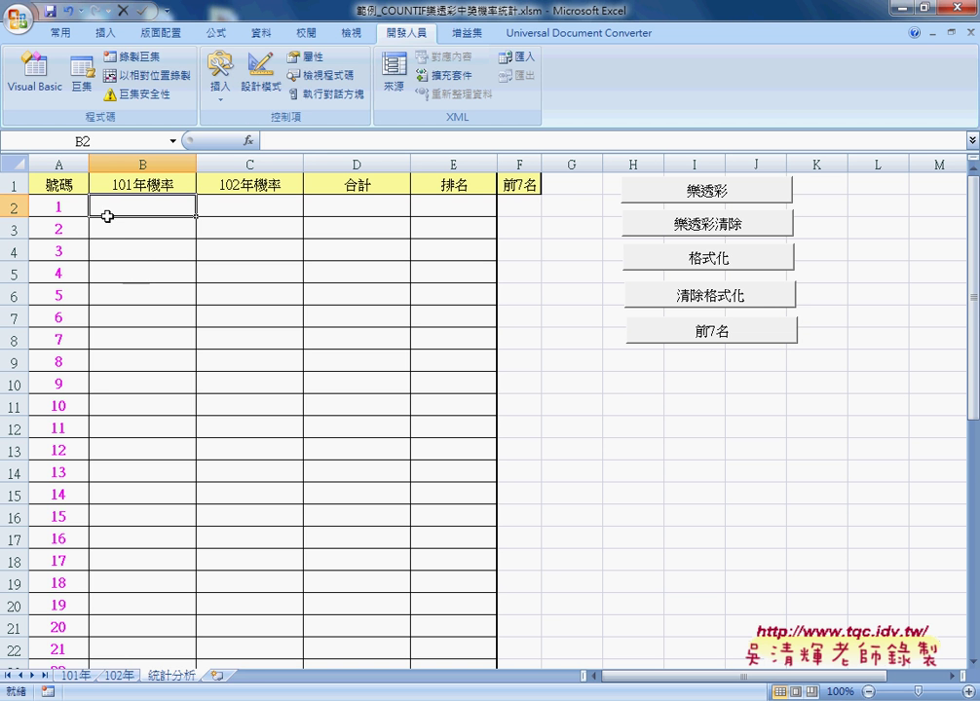
Recheck cells A2 and B2, then show the 101年 sheet scrolled up to header row 1
click(38, 206)
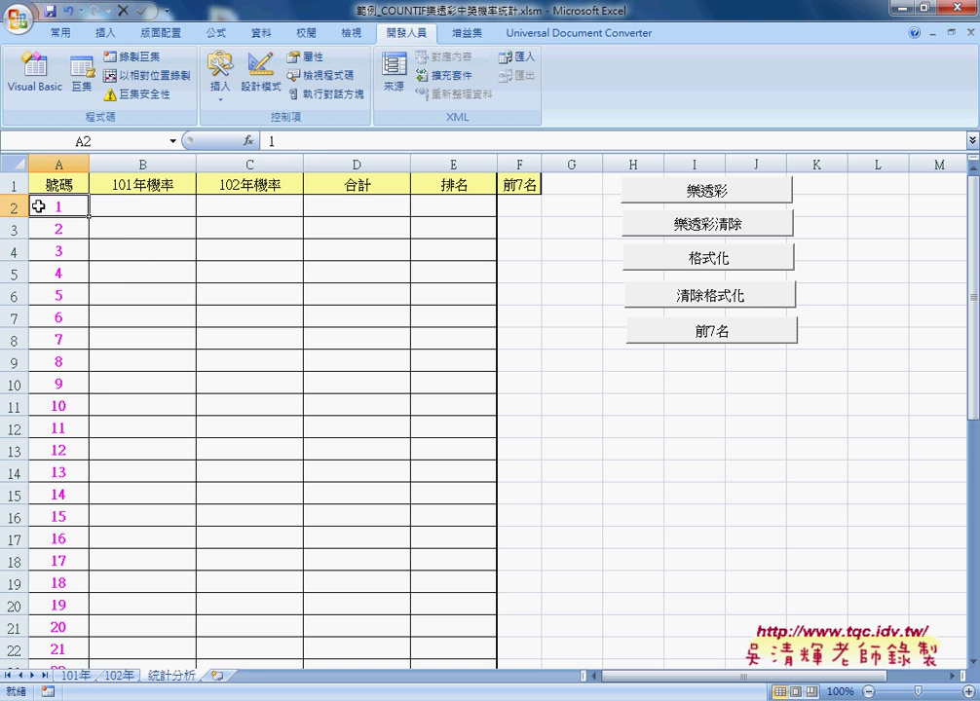
click(130, 206)
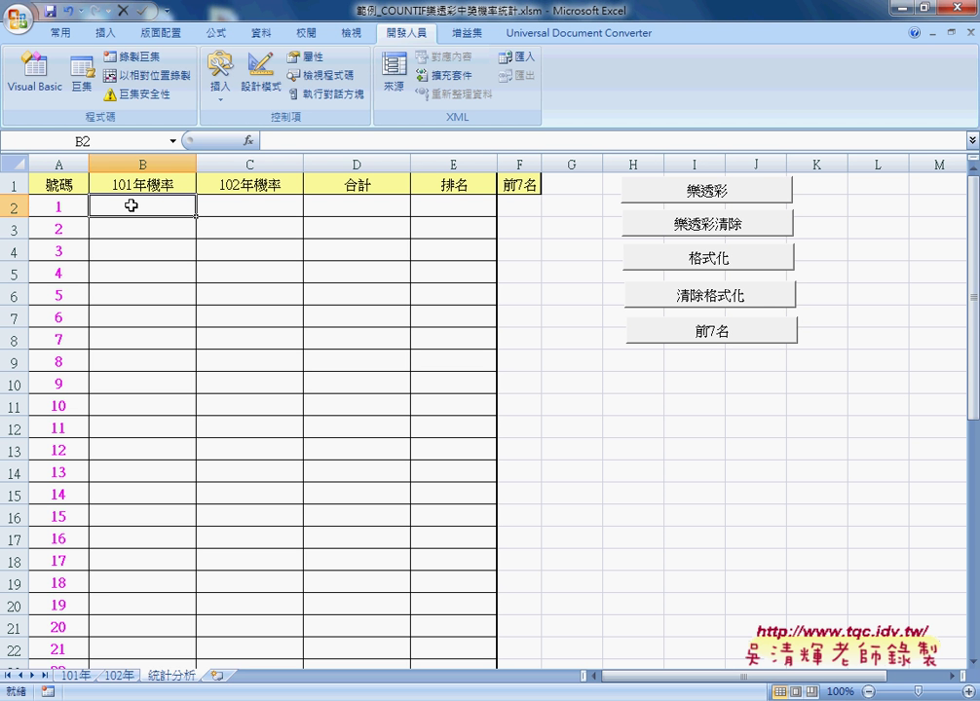
click(76, 211)
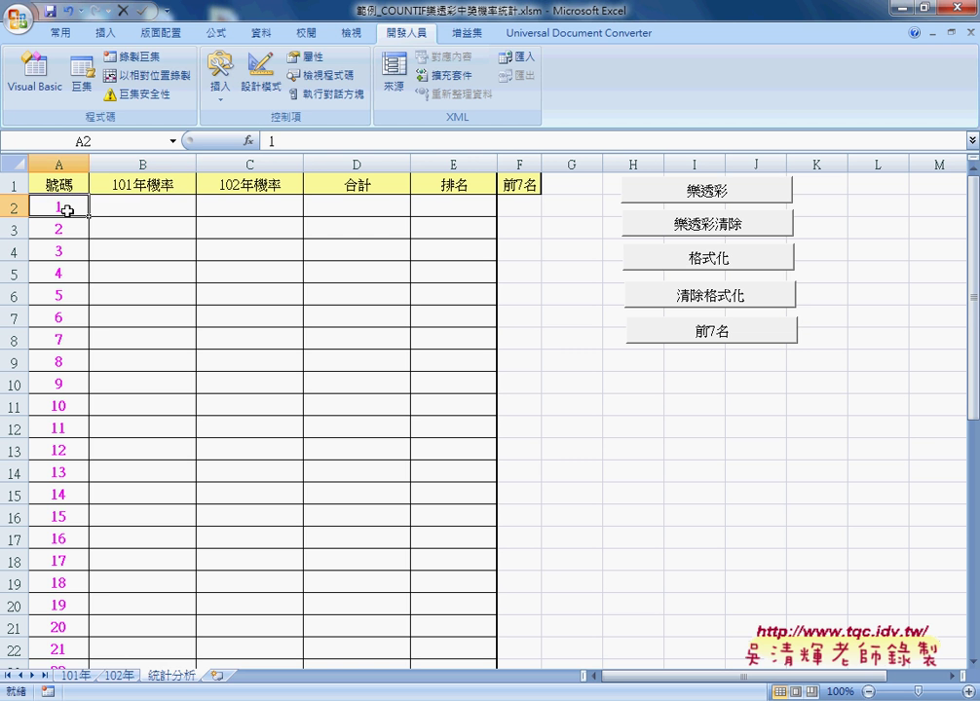
click(126, 211)
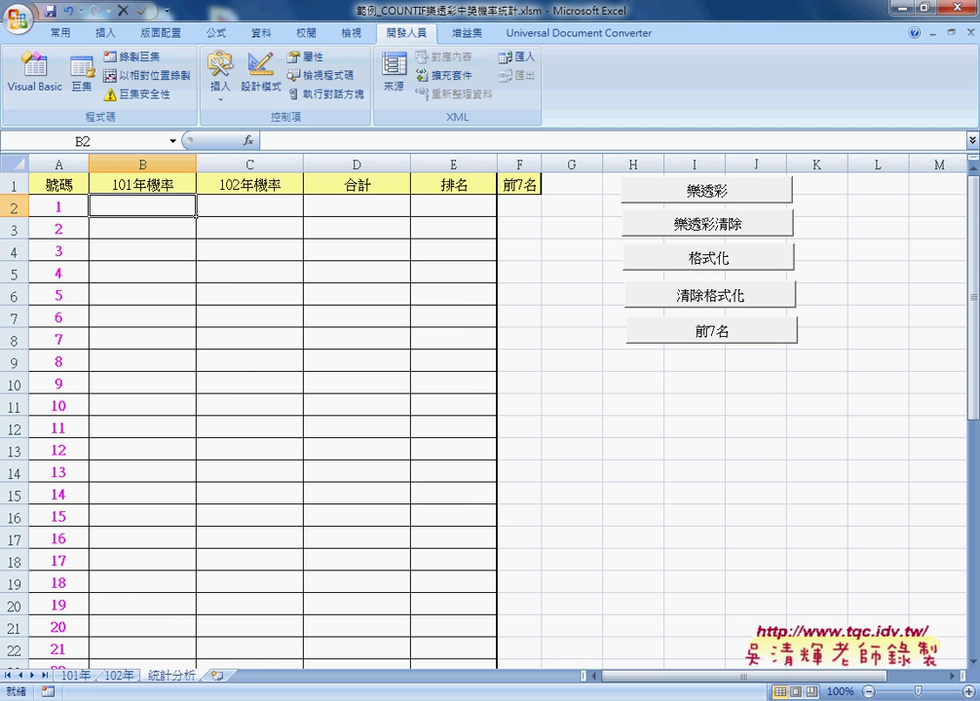
click(78, 676)
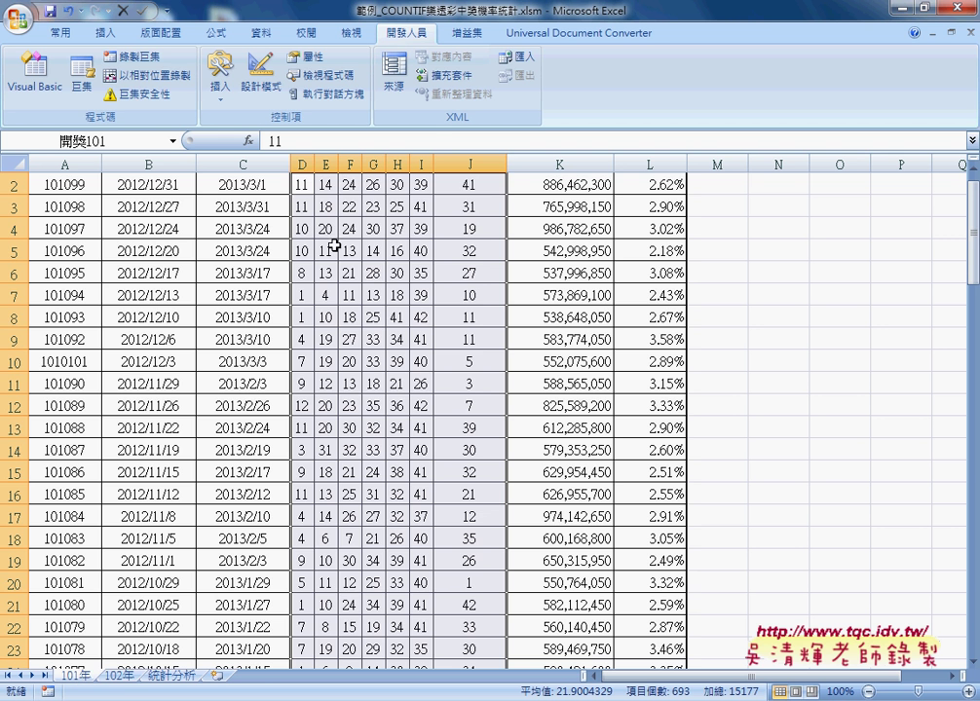
scroll(445, 317, up, 1)
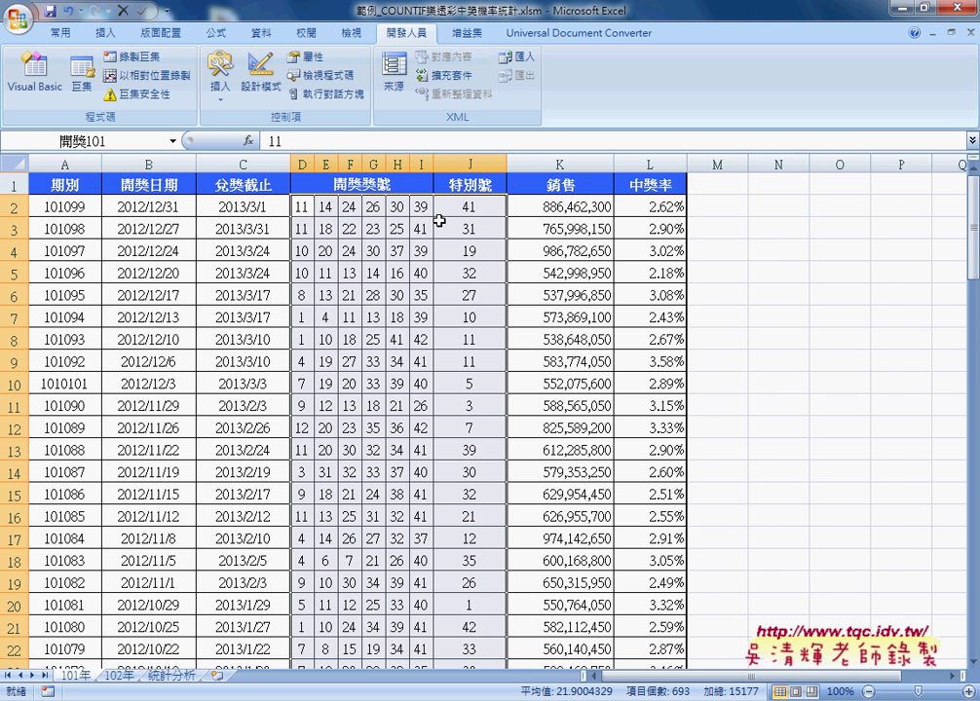
On 統計分析, fill the table with the 樂透彩 button and inspect the C2, D2 and E2 formulas
click(171, 676)
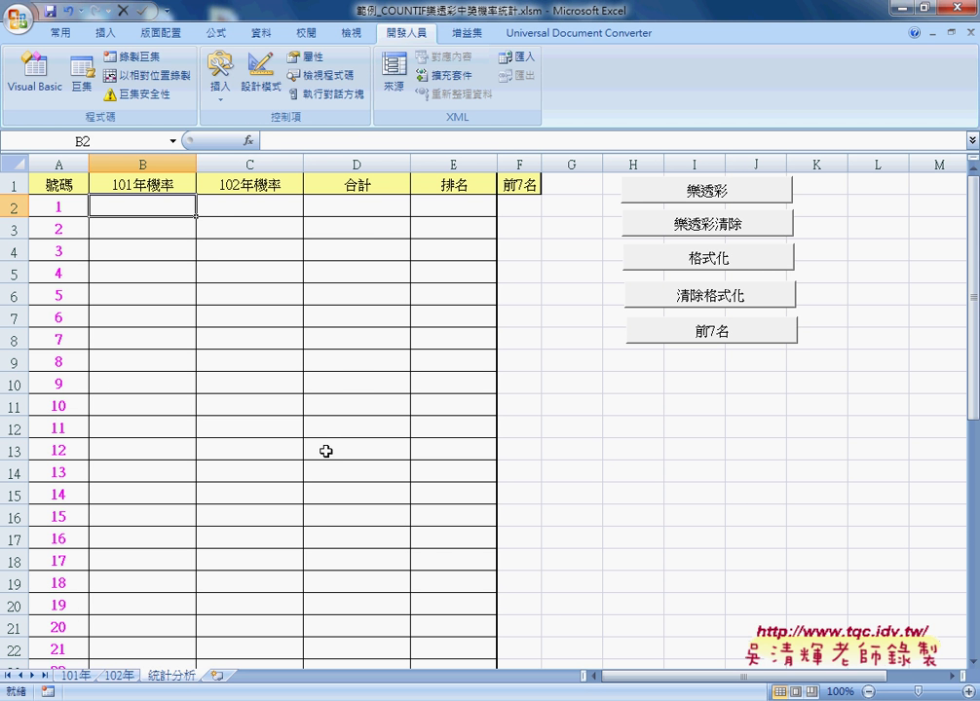
click(729, 191)
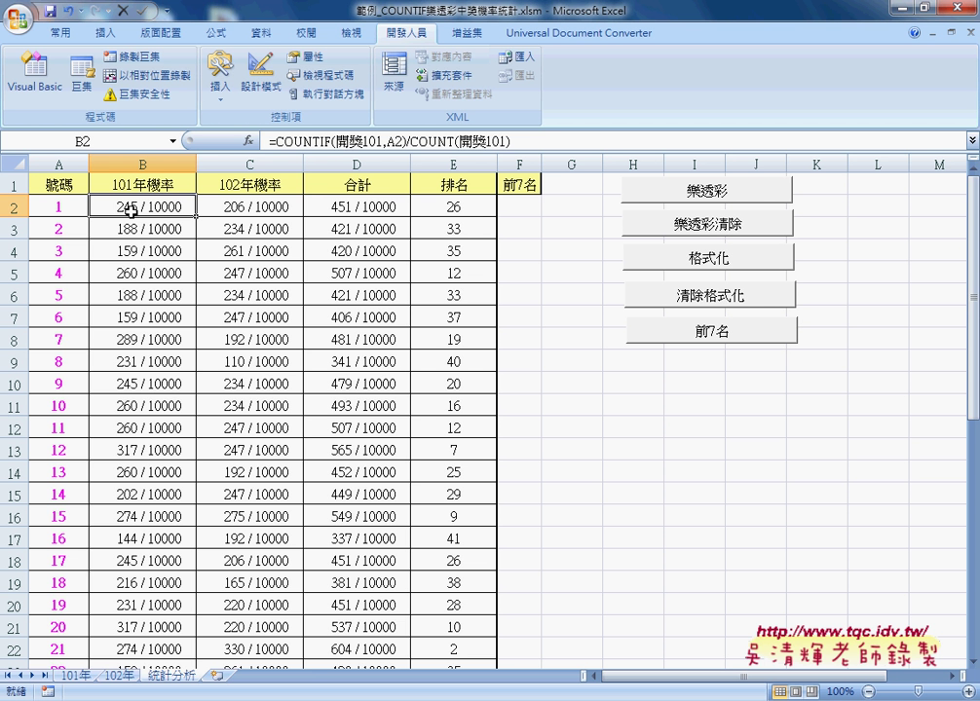
click(257, 208)
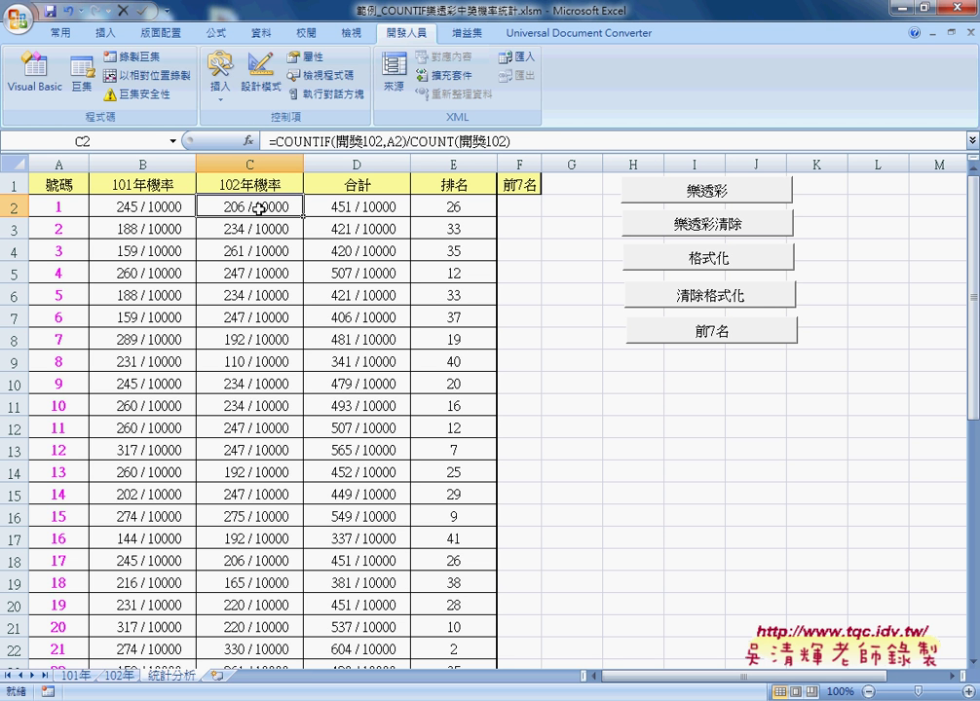
click(357, 207)
click(464, 205)
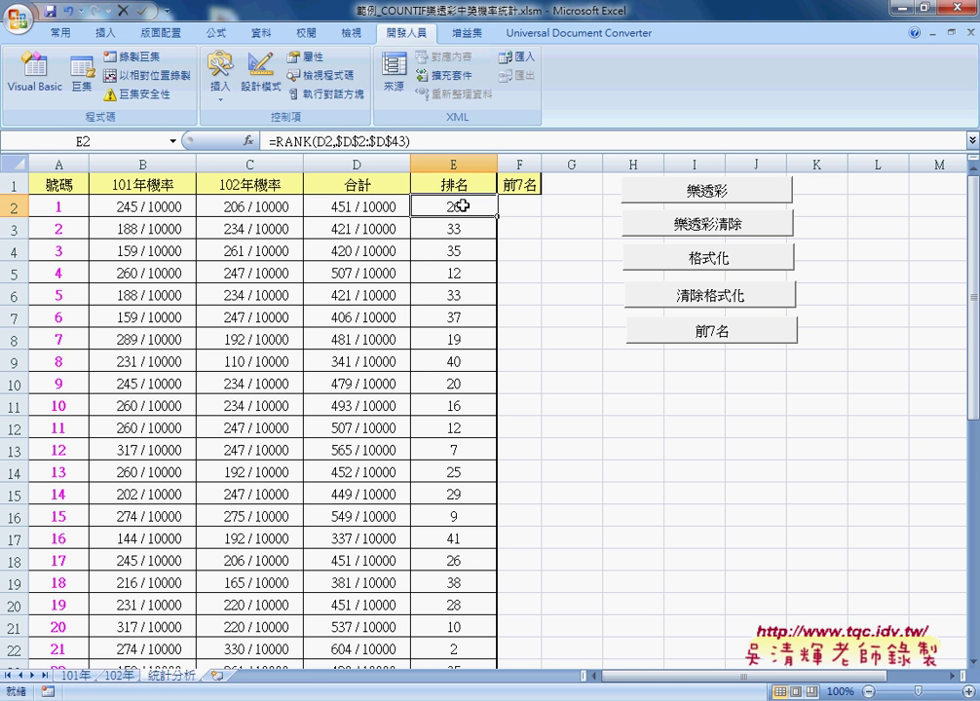
Highlight the top ranks with 格式化 and list the seven top numbers in F2:F8 with 前7名
click(702, 261)
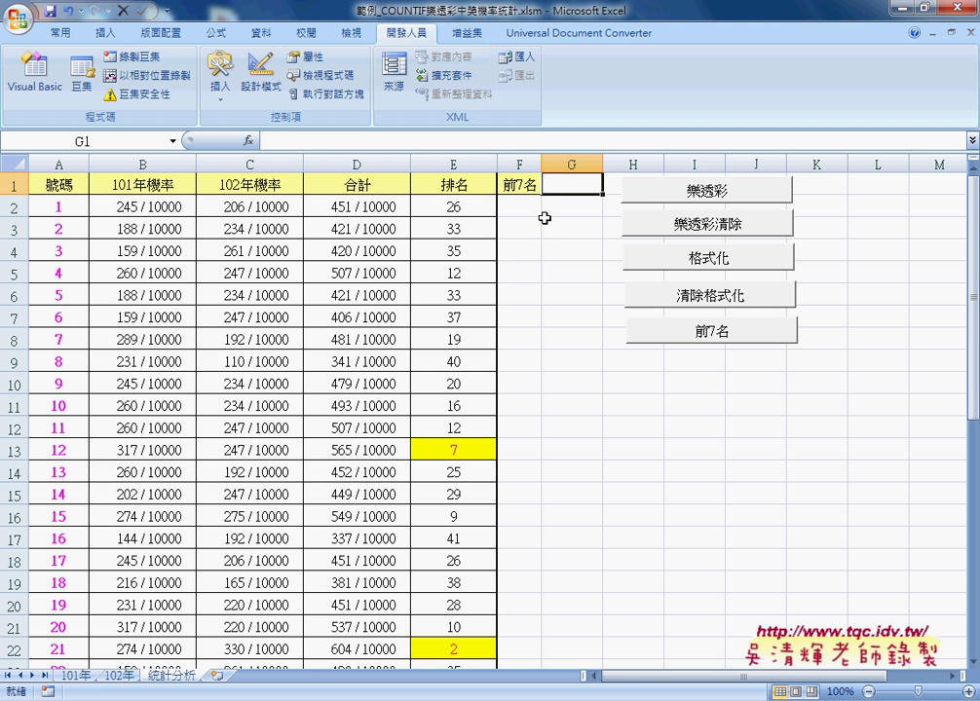
click(708, 335)
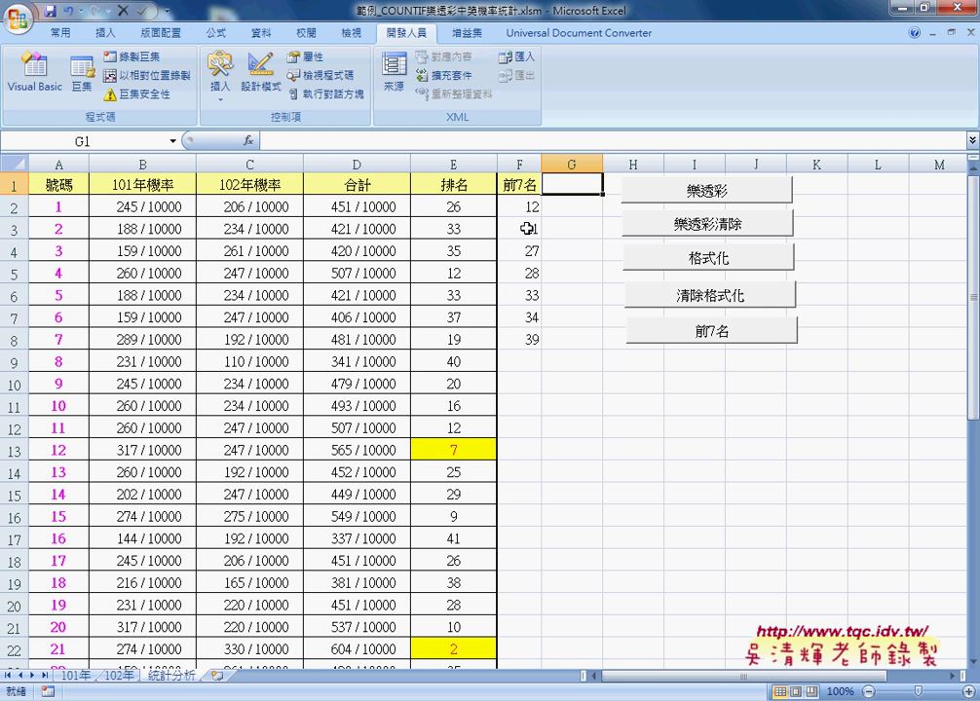
drag(529, 207, 529, 339)
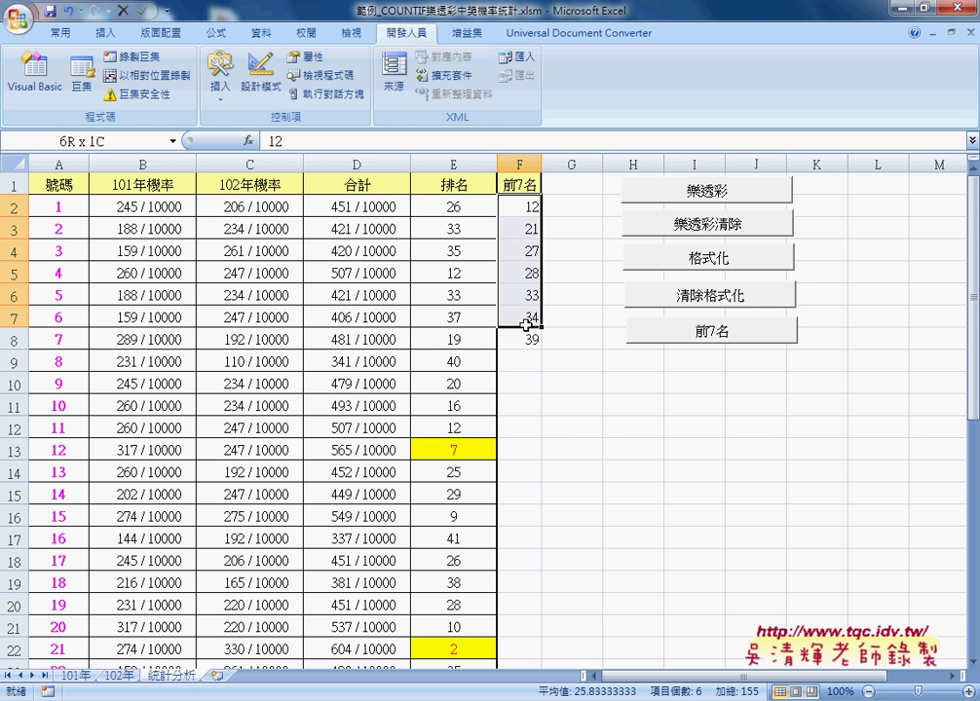
scroll(595, 342, down, 2)
scroll(597, 343, down, 1)
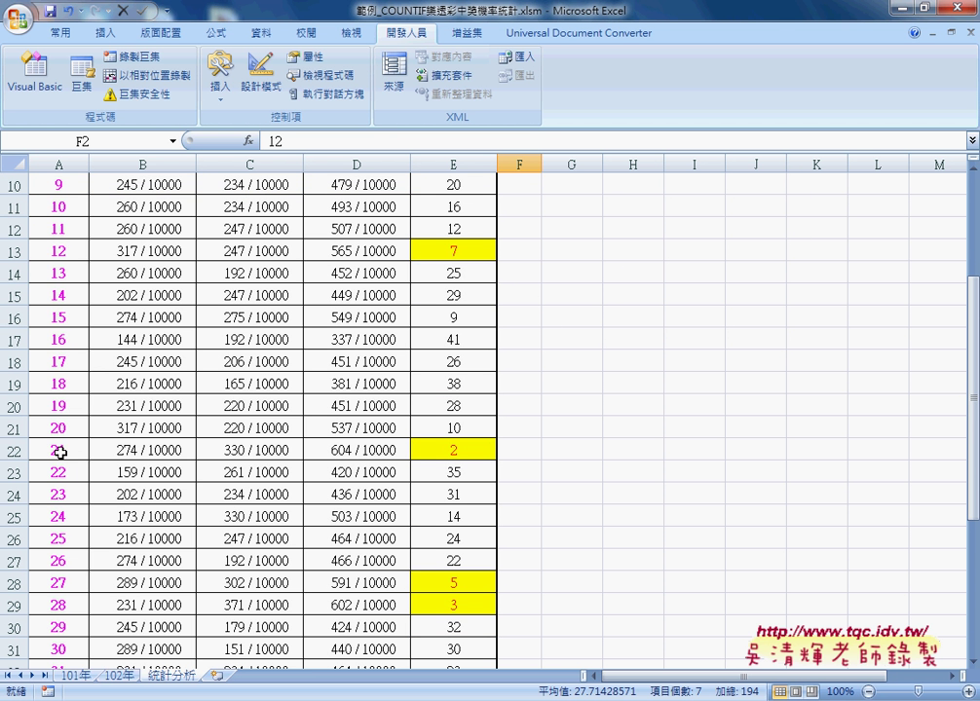
scroll(428, 443, down, 3)
scroll(434, 423, up, 6)
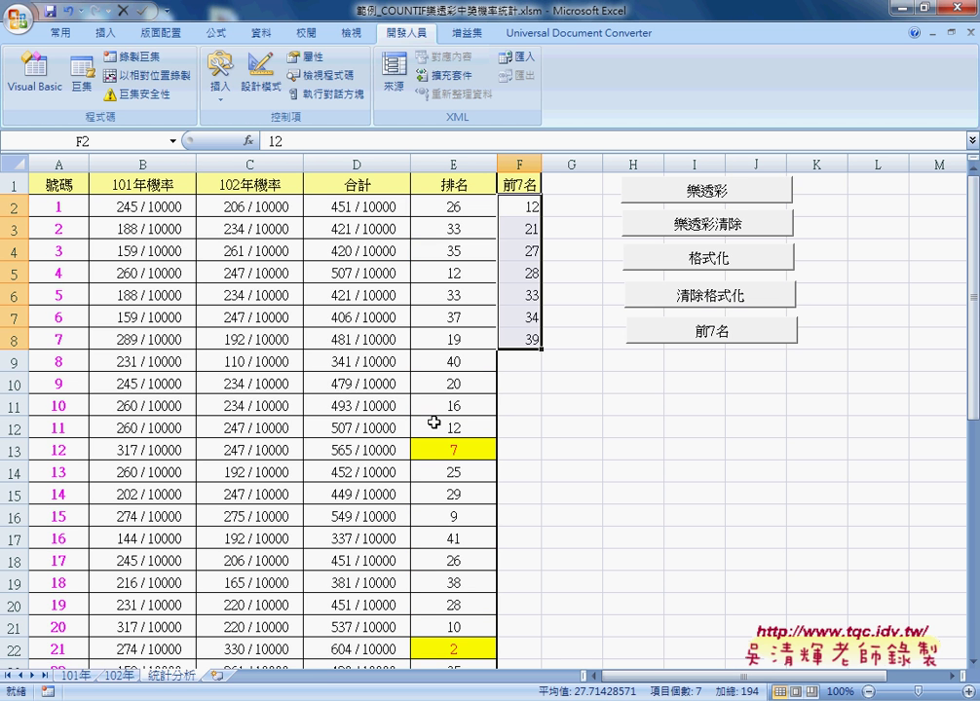
Clear results with 樂透彩清除 and 清除格式化, delete F2:F8, and select B2
click(686, 226)
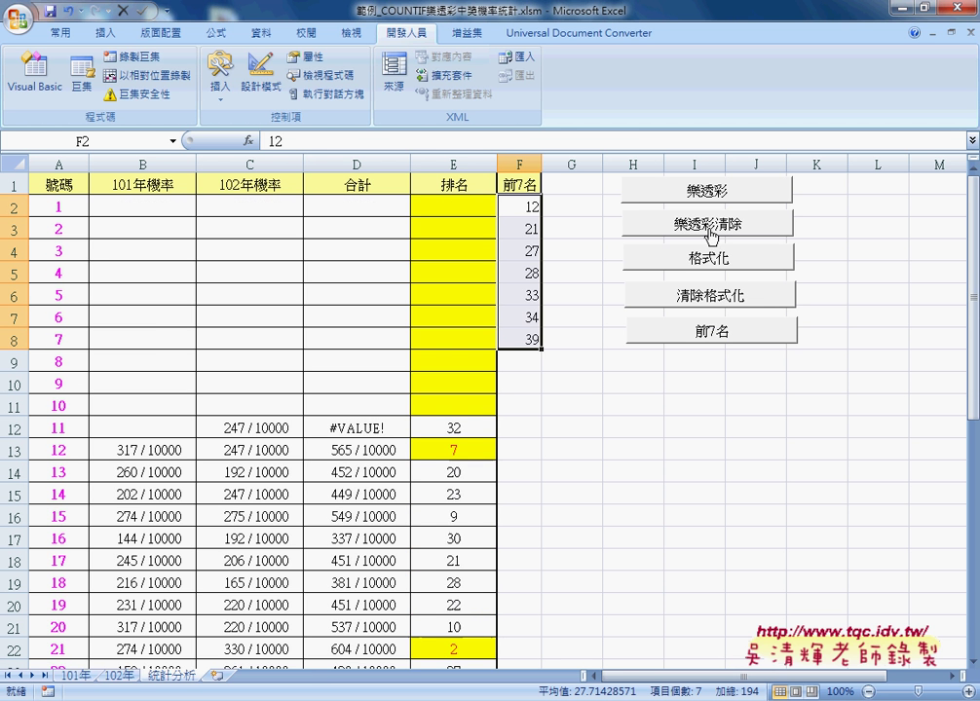
click(721, 300)
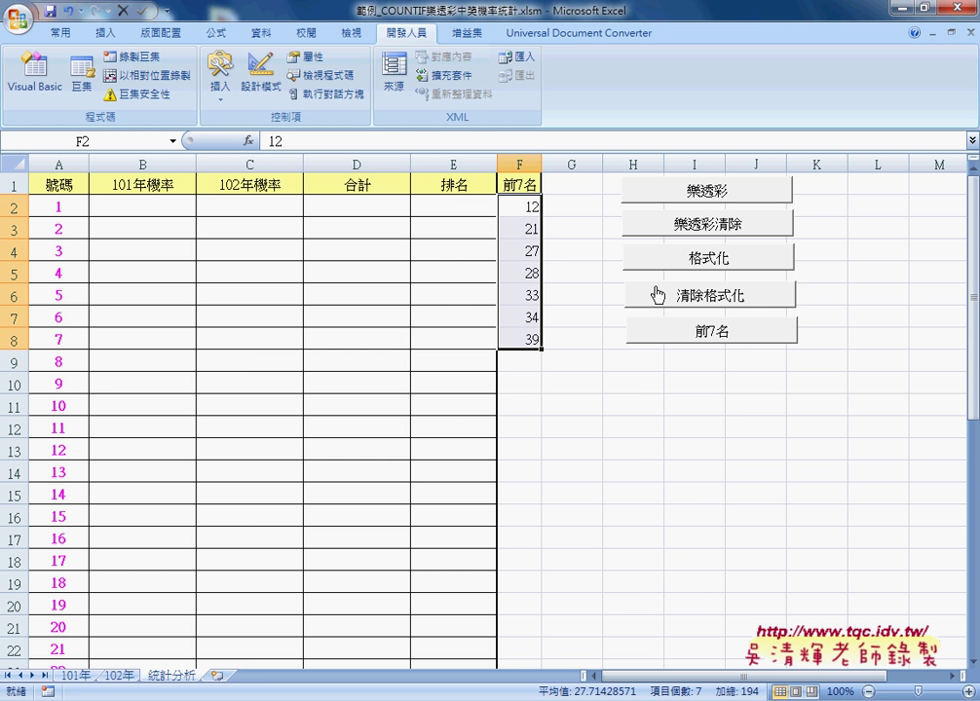
key(Delete)
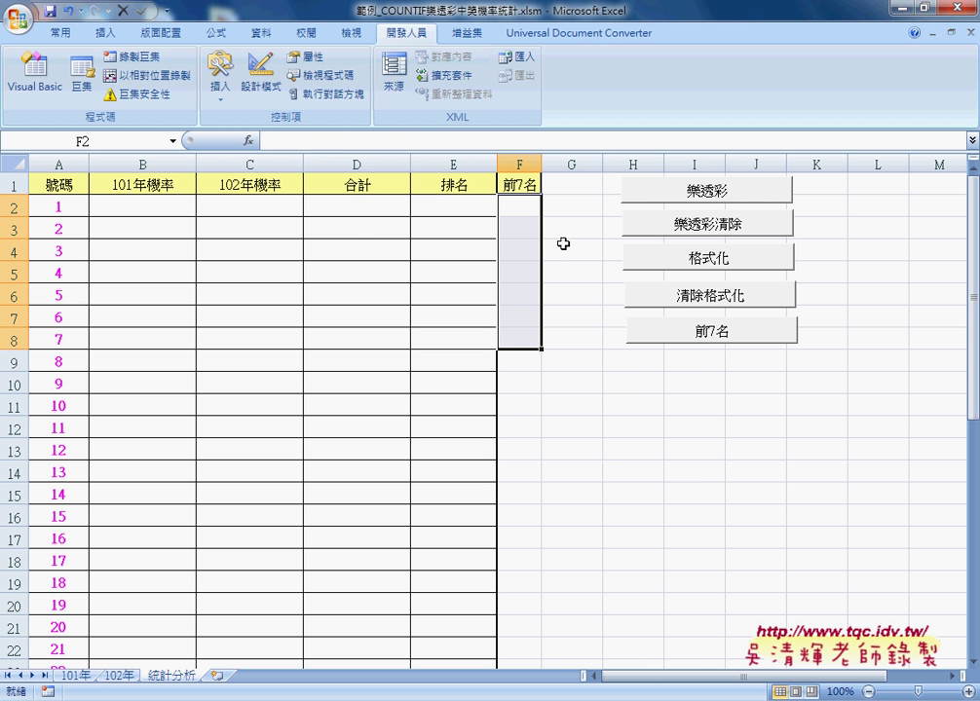
click(142, 206)
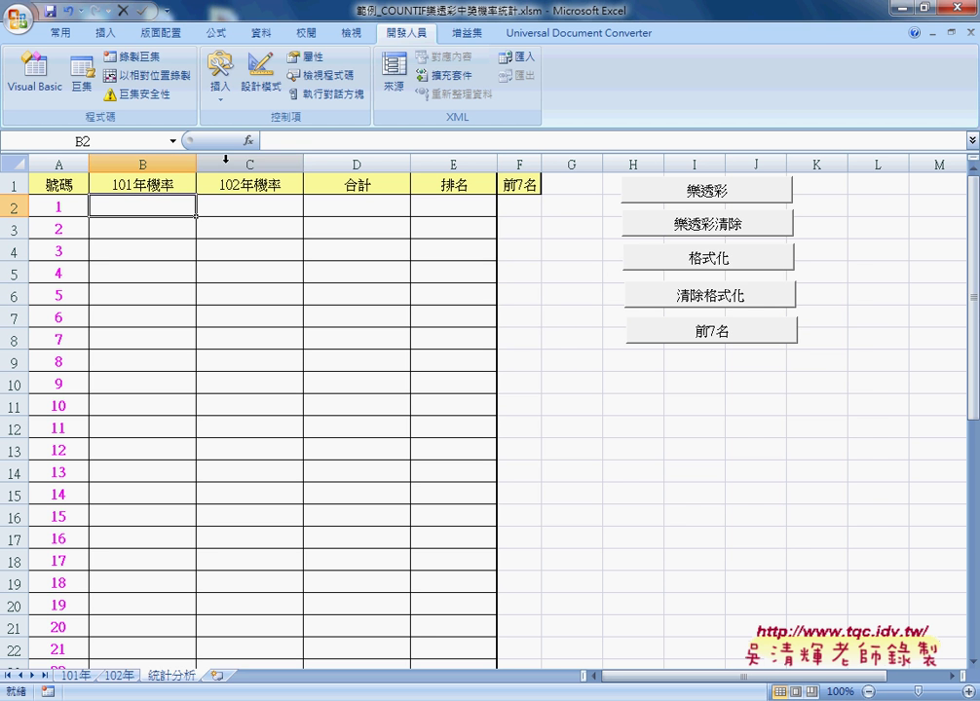
Start a COUNTIF function in cell B2 from the Insert Function dialog
click(249, 140)
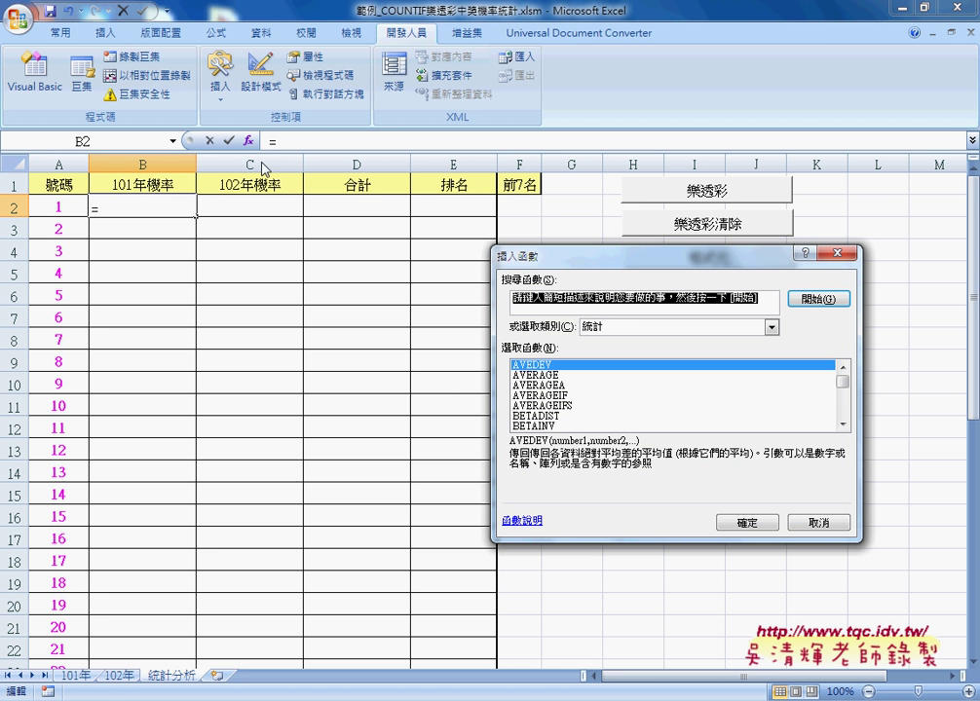
click(843, 423)
click(843, 424)
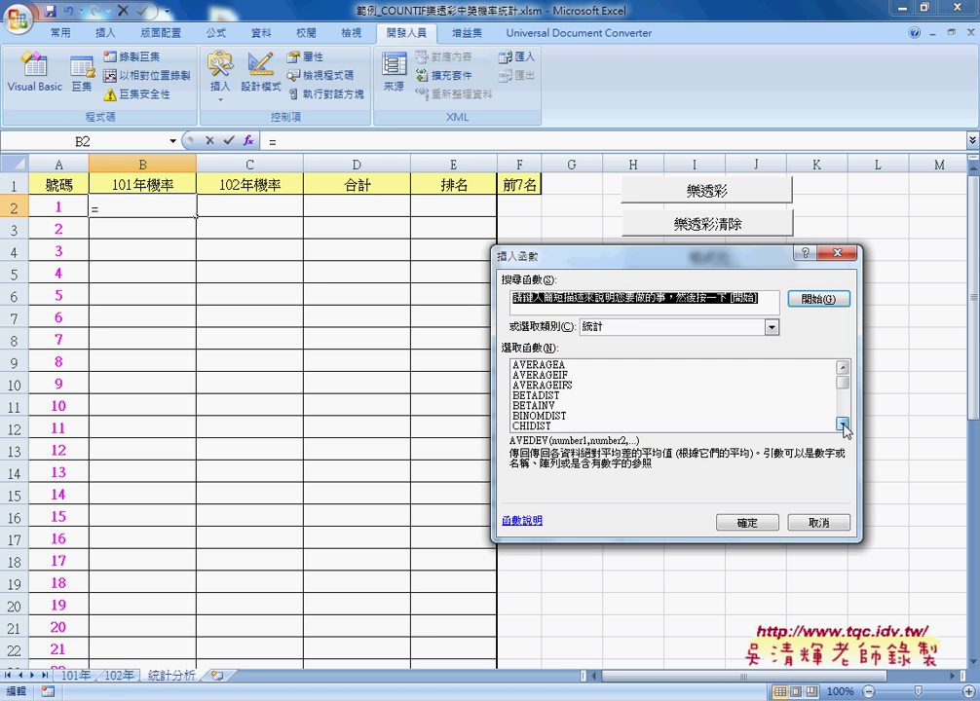
click(844, 424)
click(843, 424)
click(843, 423)
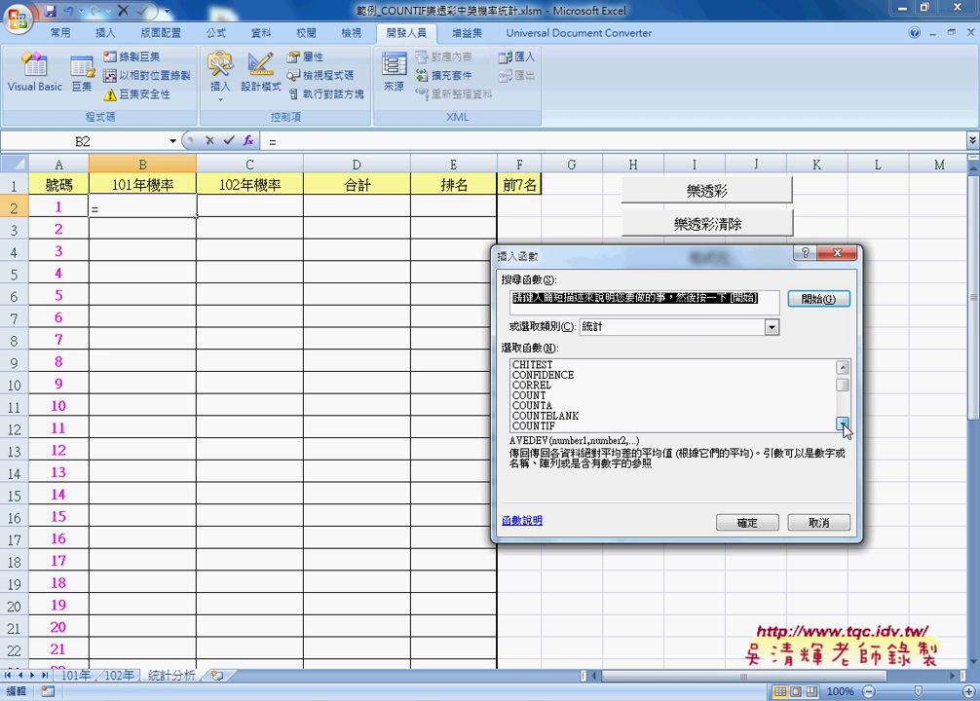
click(637, 425)
click(747, 523)
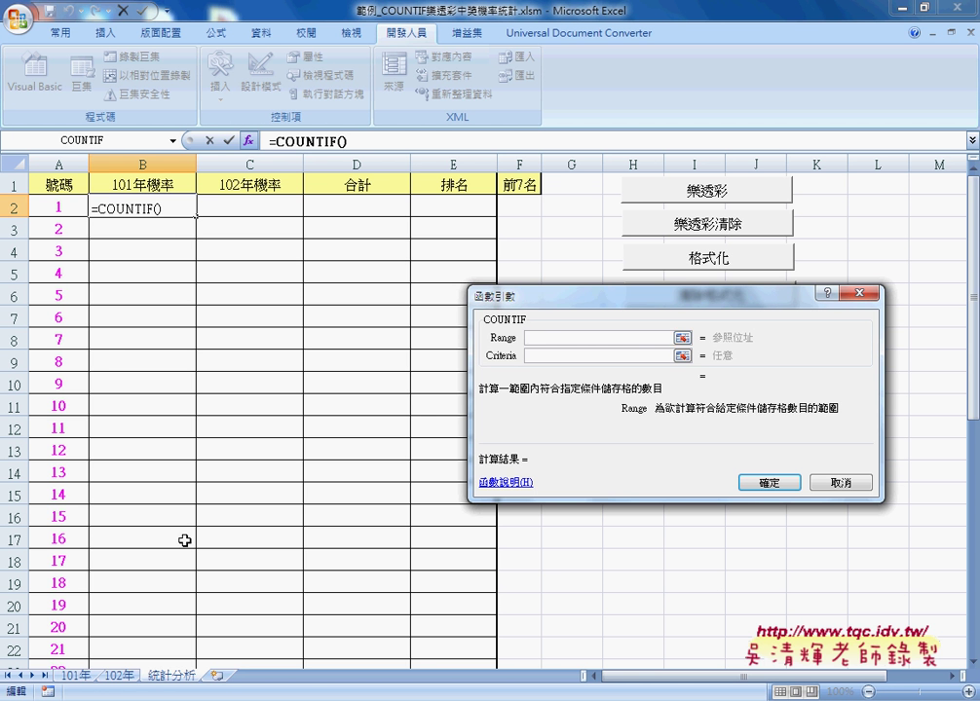
Select the 101年 sheet's drawn numbers from D2 onward as COUNTIF's range
click(77, 674)
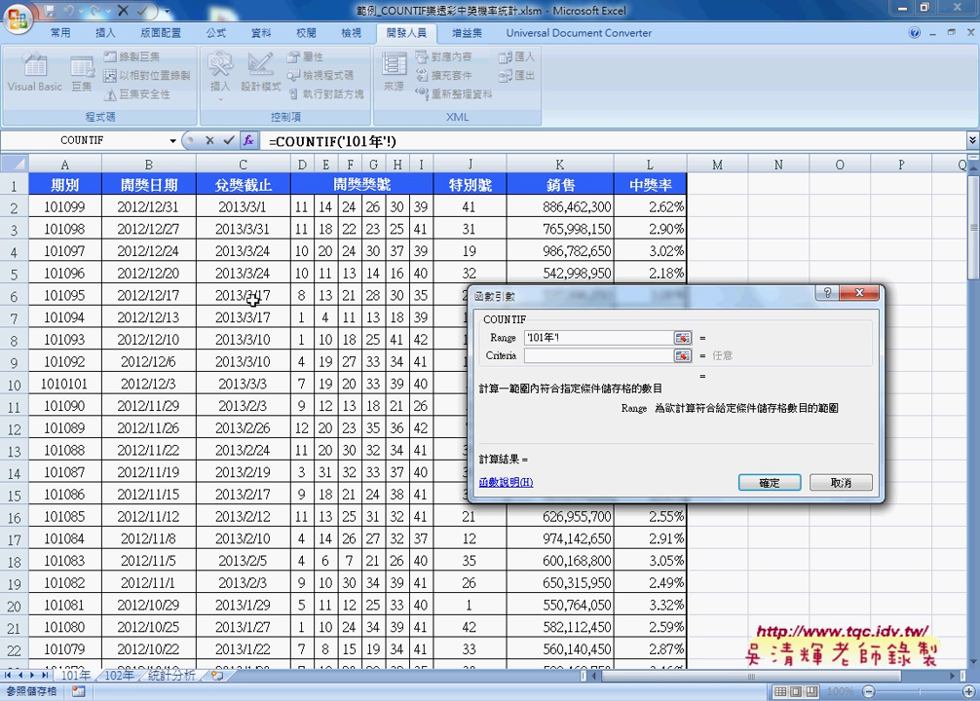
click(302, 207)
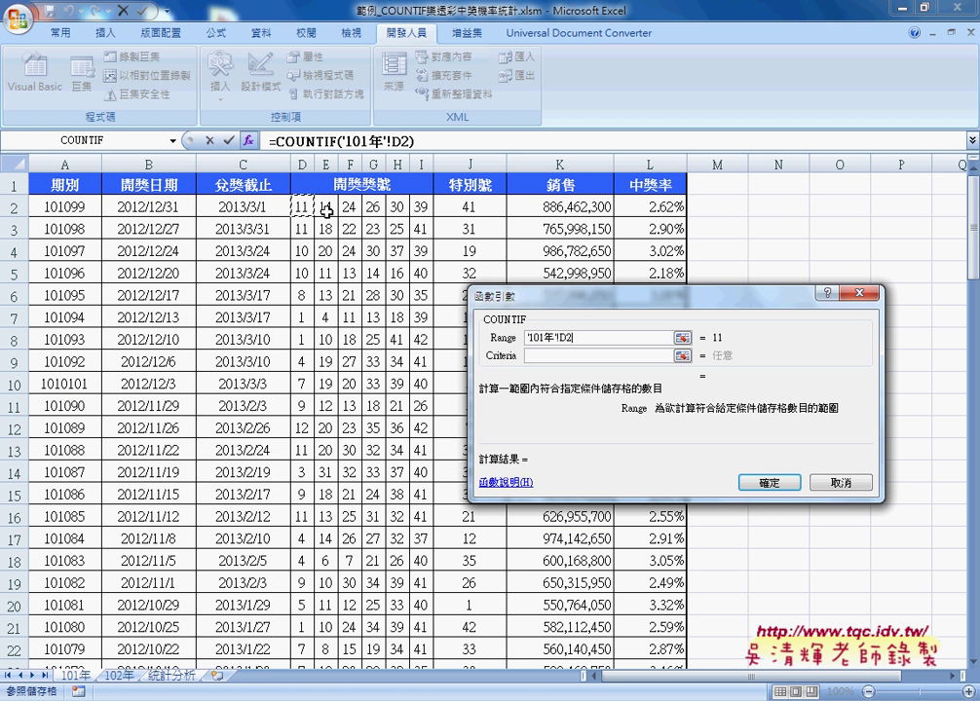
mouse_move(304, 206)
mouse_down()
mouse_move(430, 403)
mouse_move(504, 647)
mouse_up()
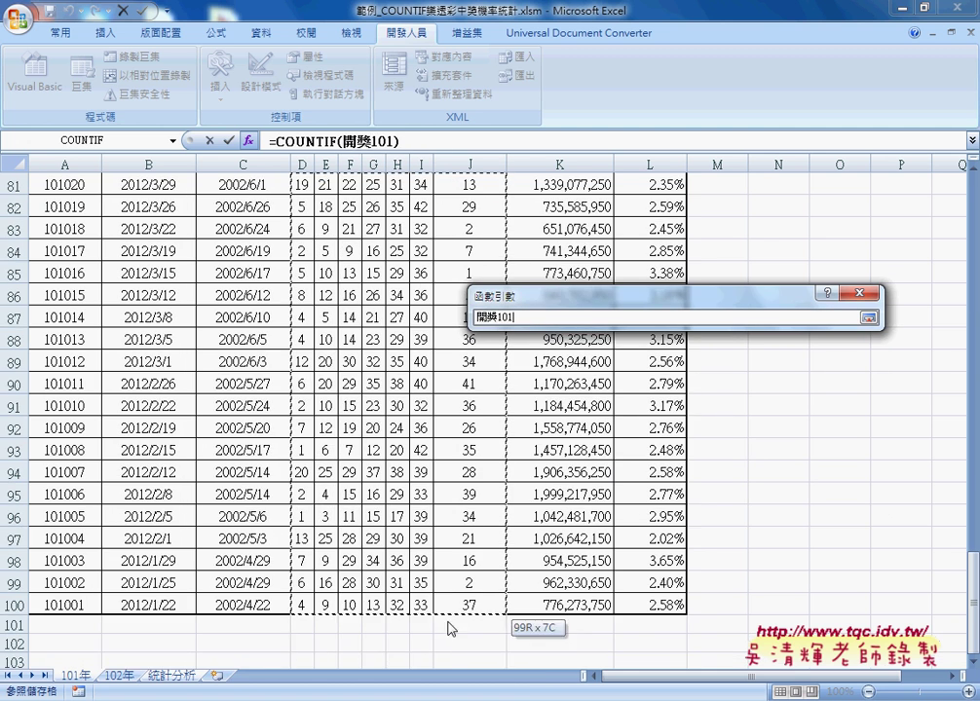
mouse_move(503, 647)
mouse_down()
mouse_move(430, 410)
mouse_move(471, 297)
mouse_up()
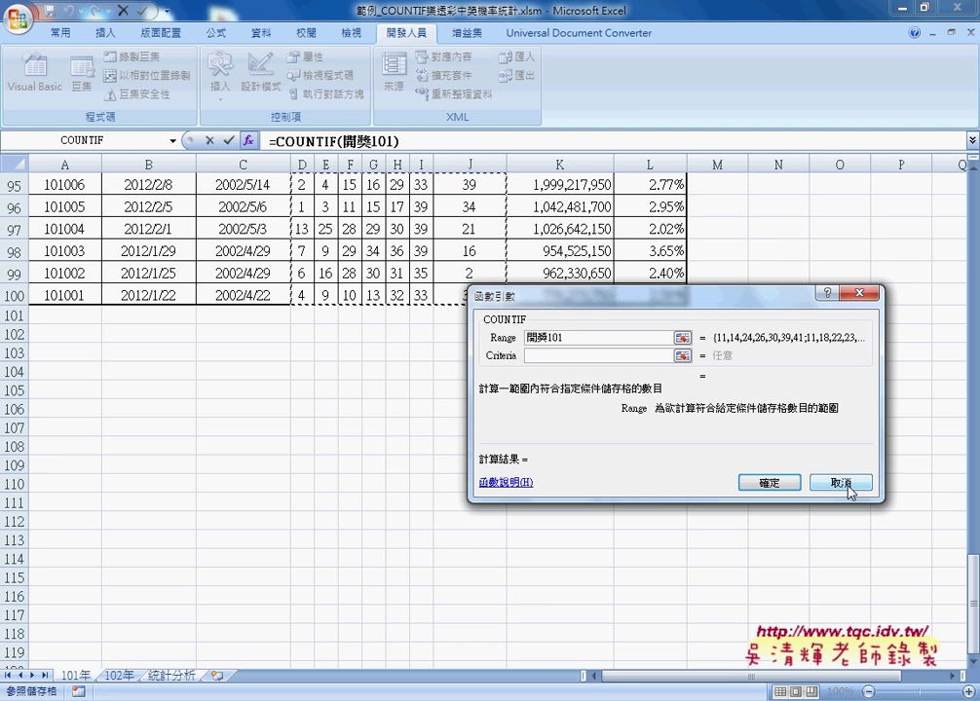
Cancel the unfinished COUNTIF and show the .xlsx workbook's 101年 sheet
click(847, 485)
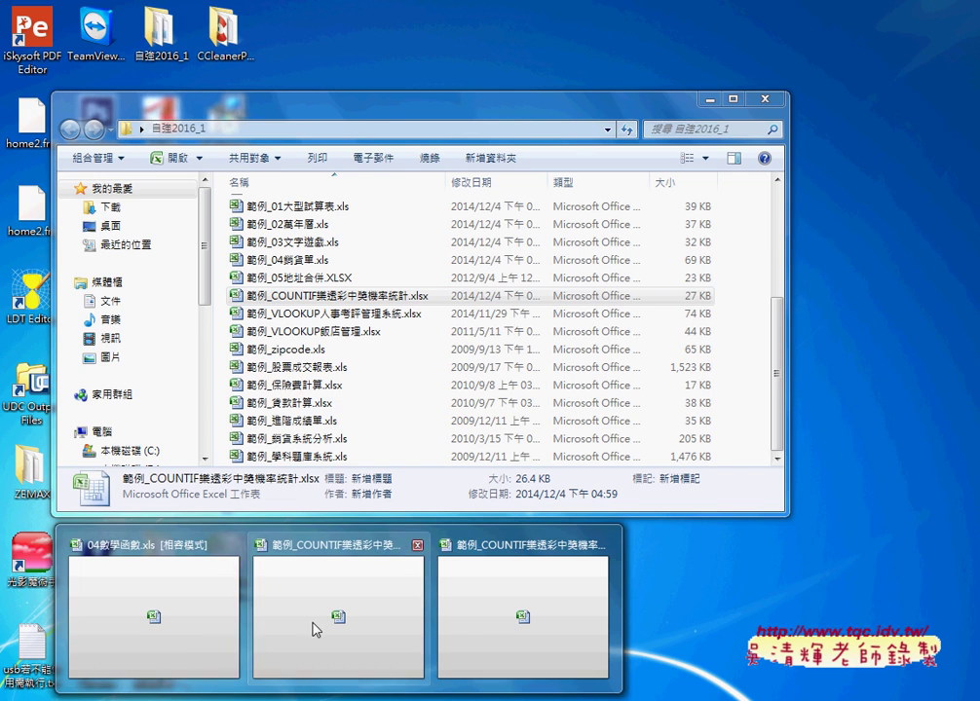
click(331, 626)
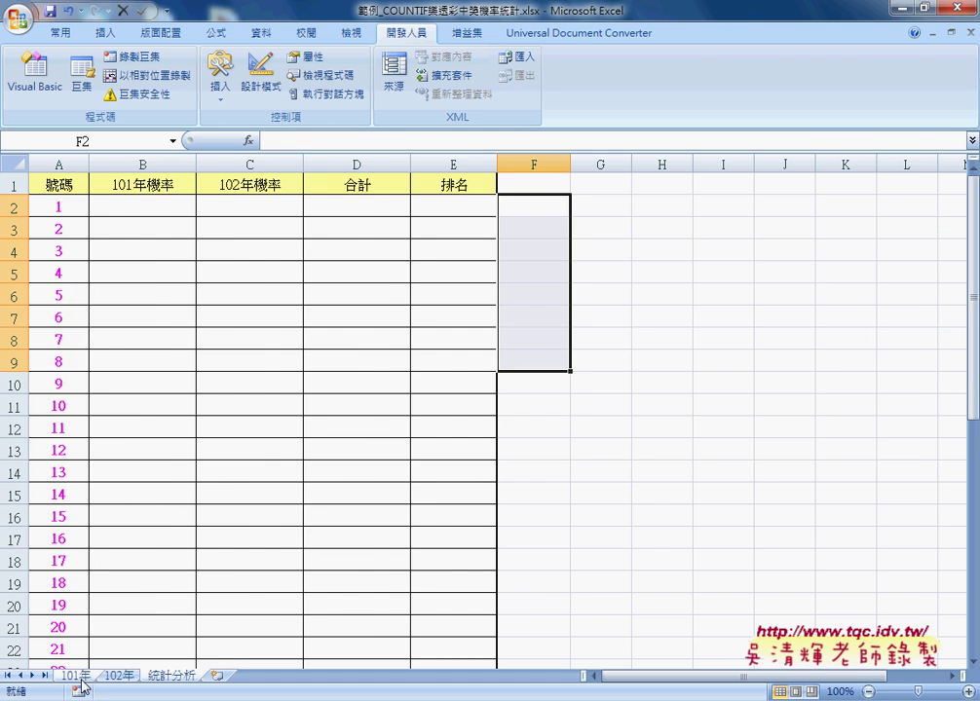
click(76, 675)
Select D2:J100 on the 101年 sheet and name it 開獎101 in the Name Box
scroll(214, 521, up, 6)
scroll(216, 526, up, 5)
scroll(216, 527, up, 12)
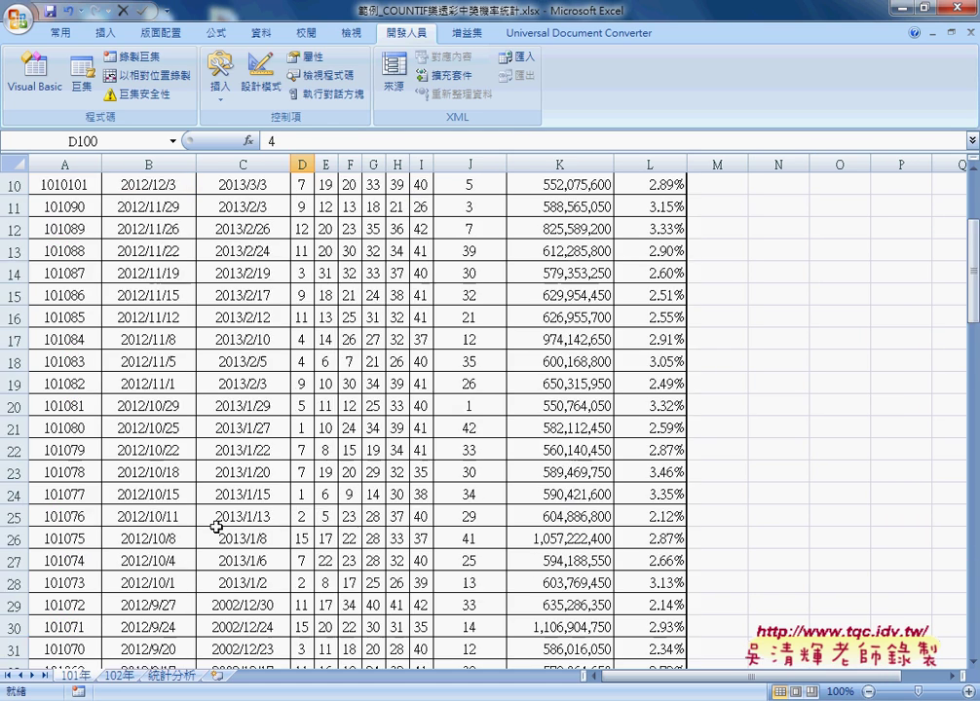
scroll(216, 527, up, 3)
click(303, 206)
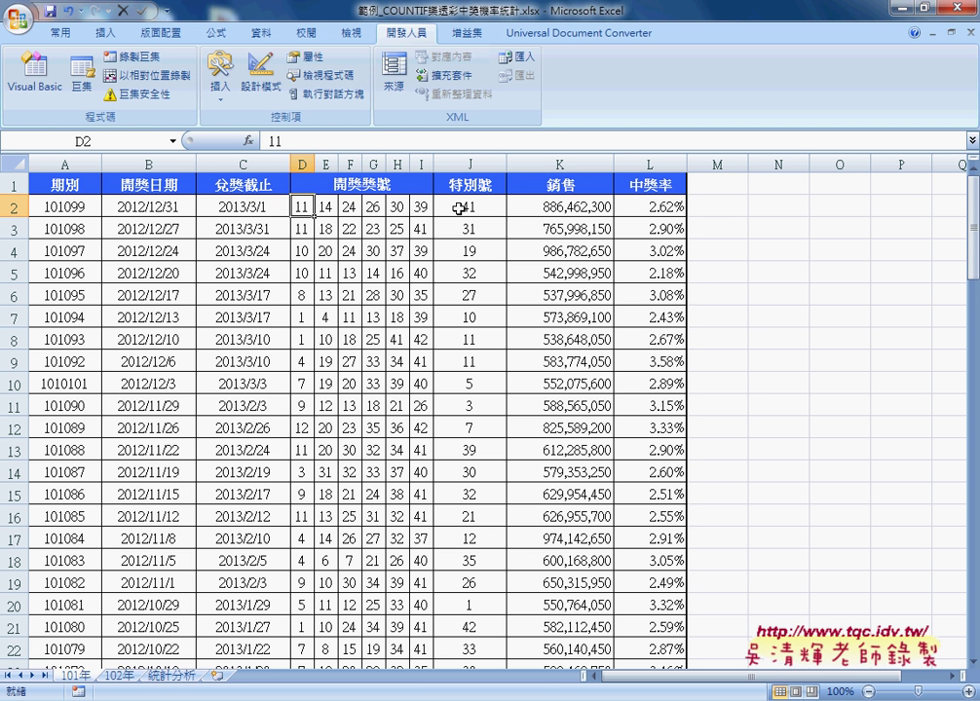
shift+click(457, 208)
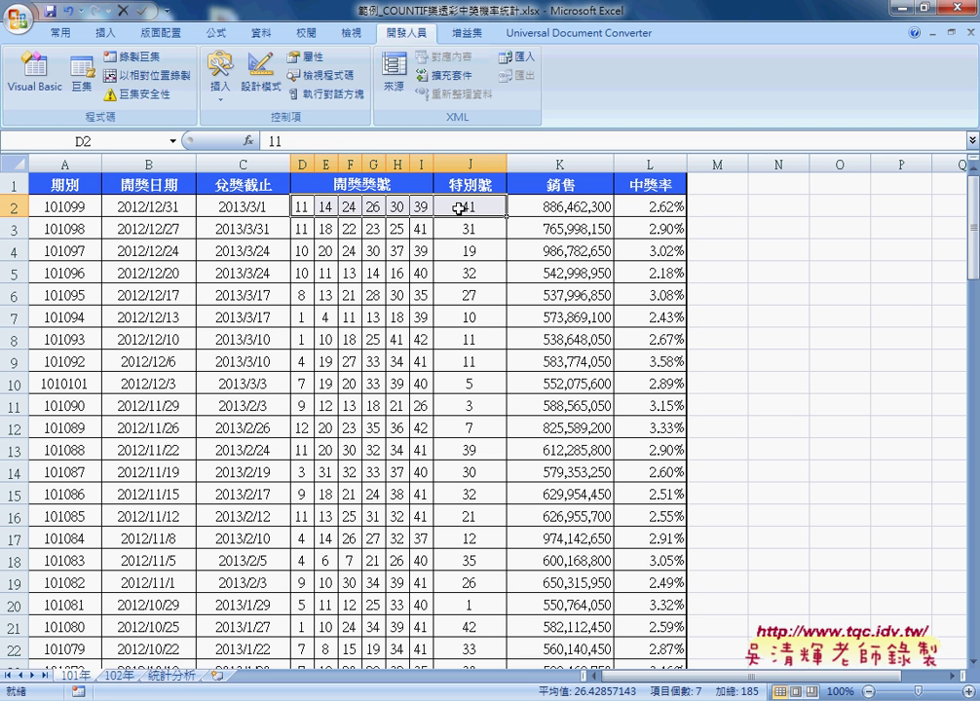
key(ctrl+shift+Down)
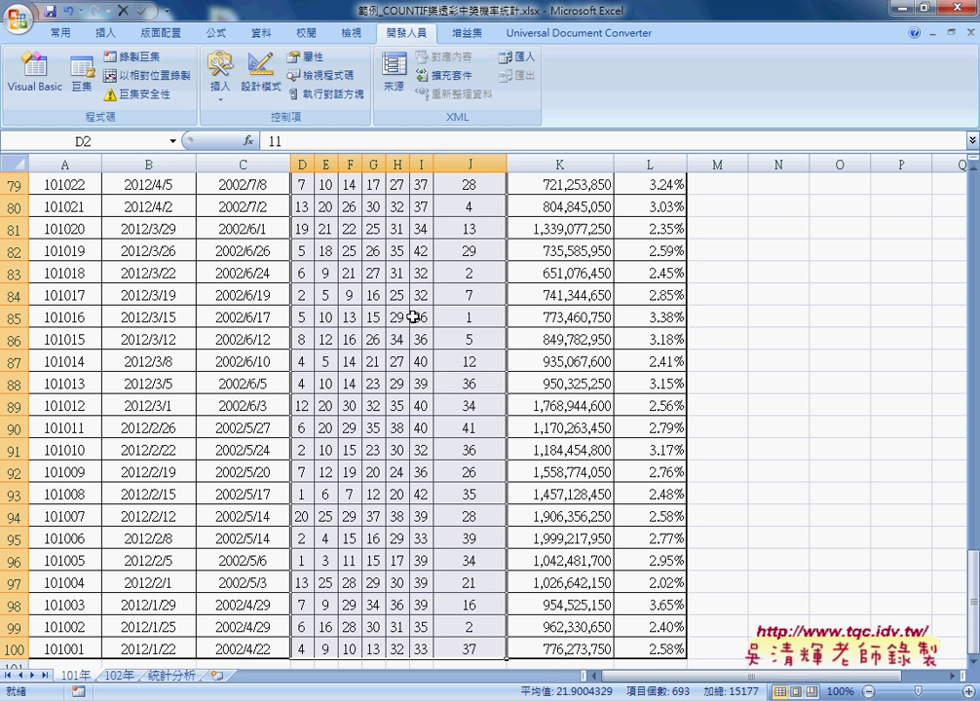
click(116, 145)
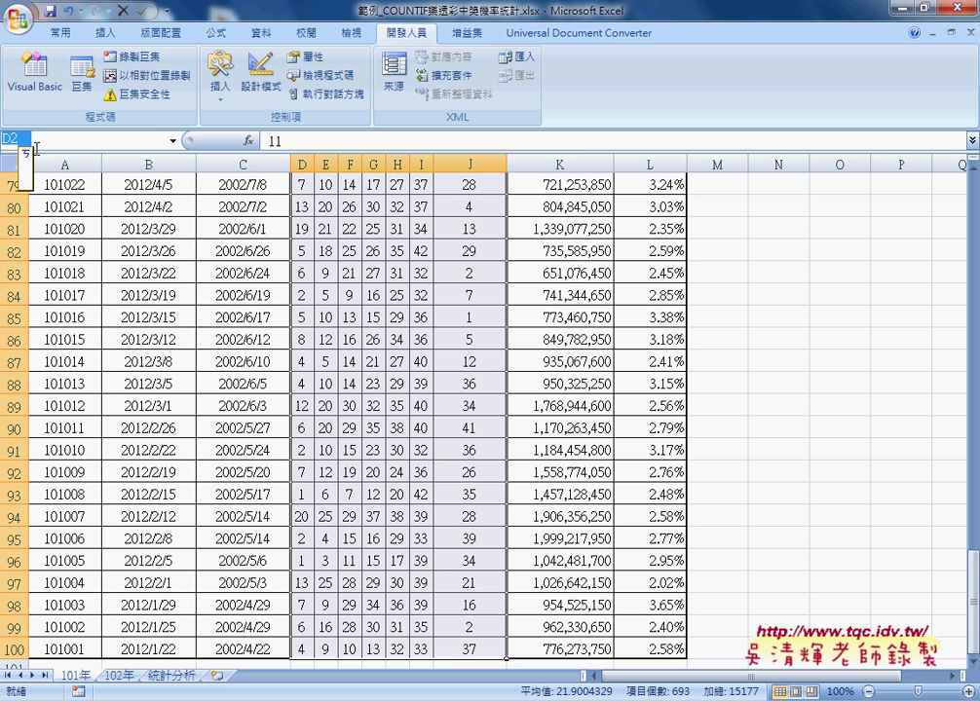
text(開)
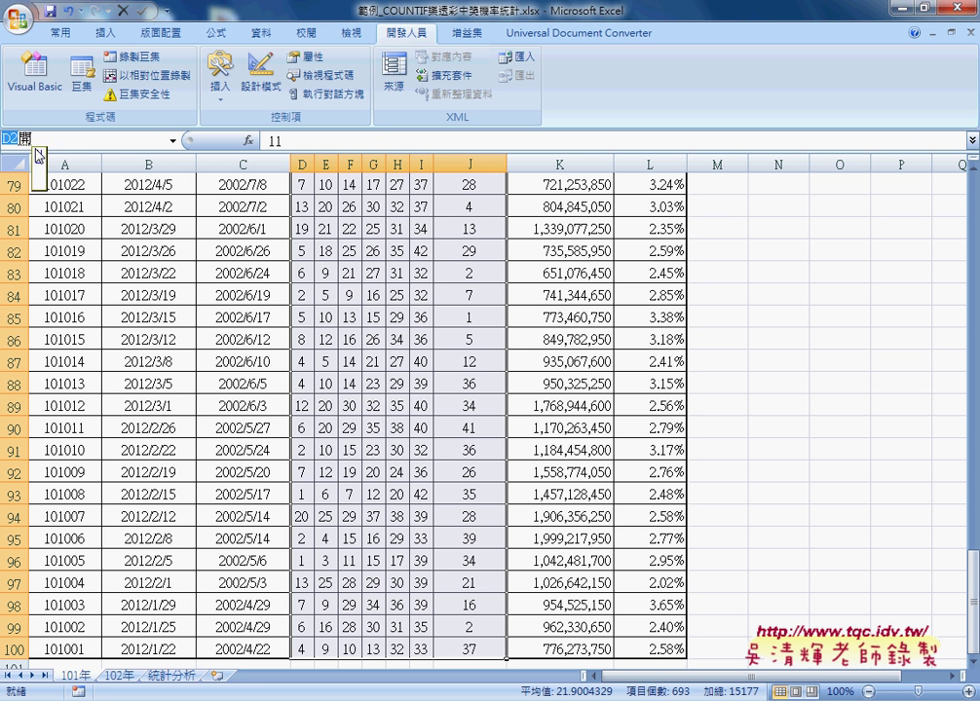
text(獎10)
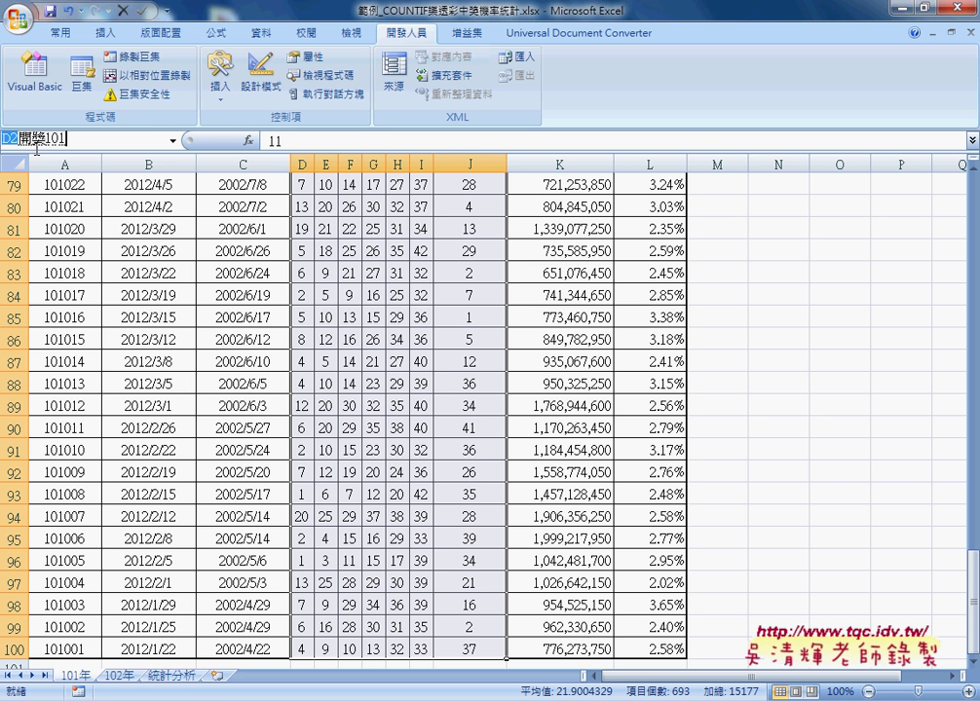
text(1)
key(Left)
key(shift+Left)
key(shift+Left)
key(shift+Left)
key(shift+Left)
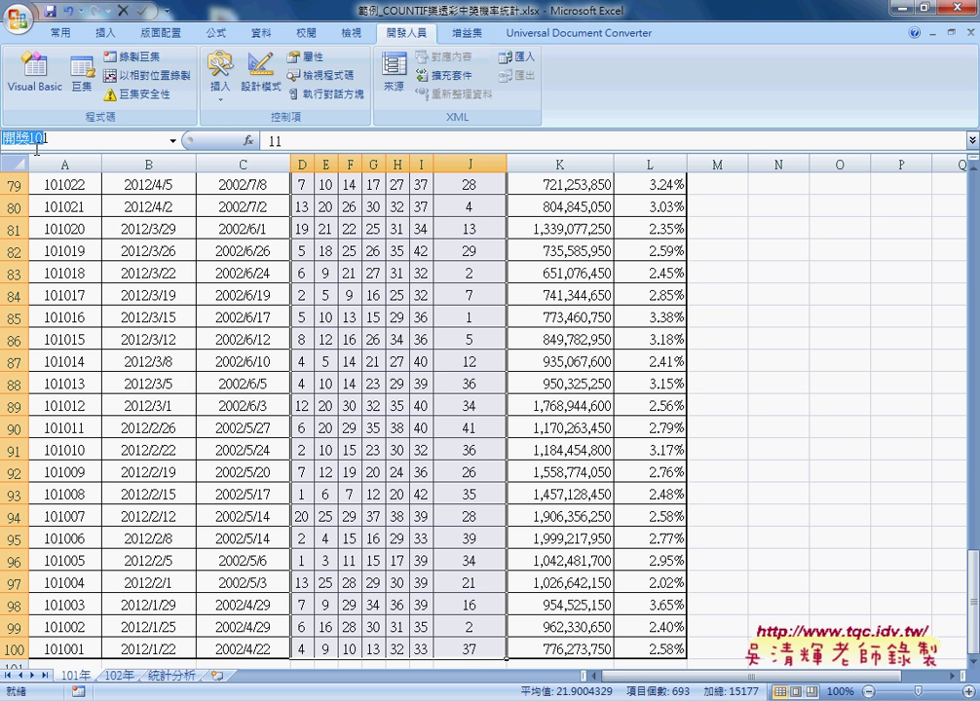
key(Return)
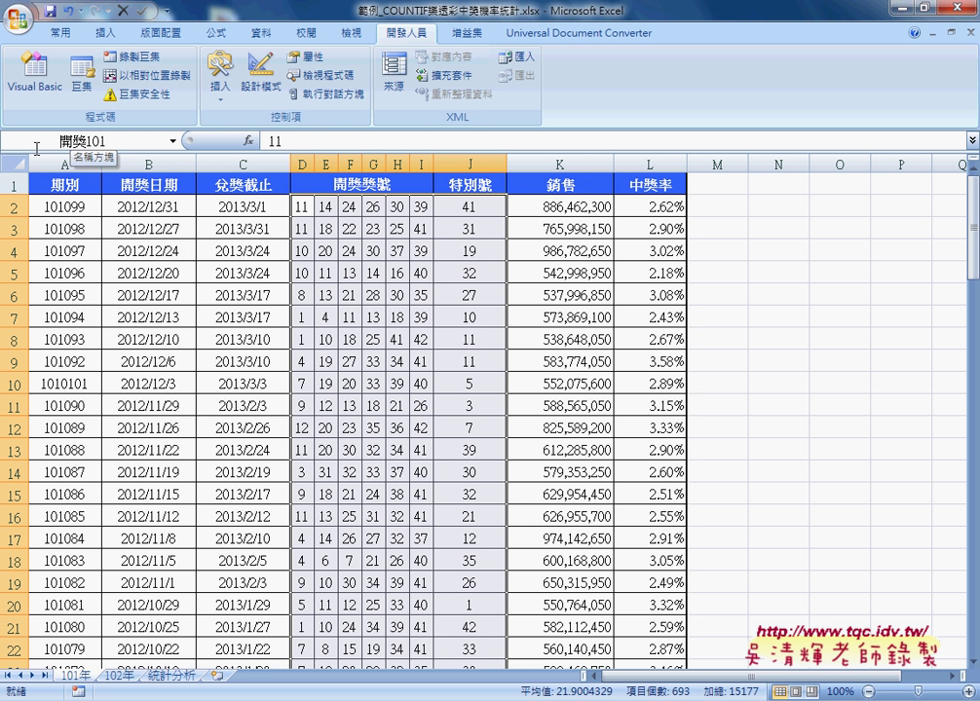
On the 102年 sheet, select D2:J105 and name it 開獎102
click(120, 675)
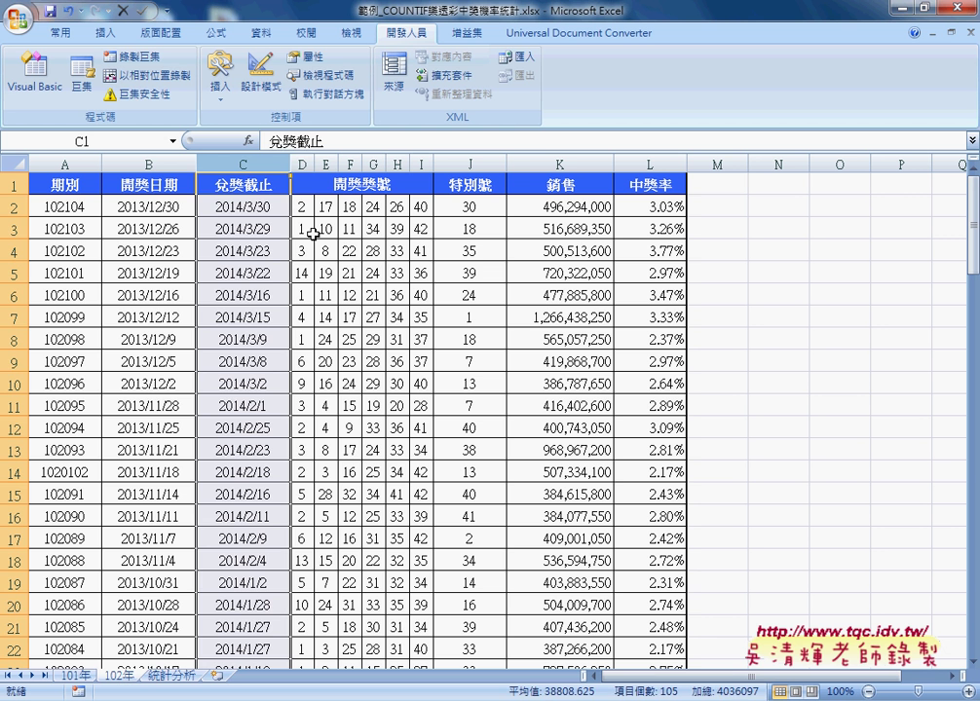
drag(303, 205, 480, 204)
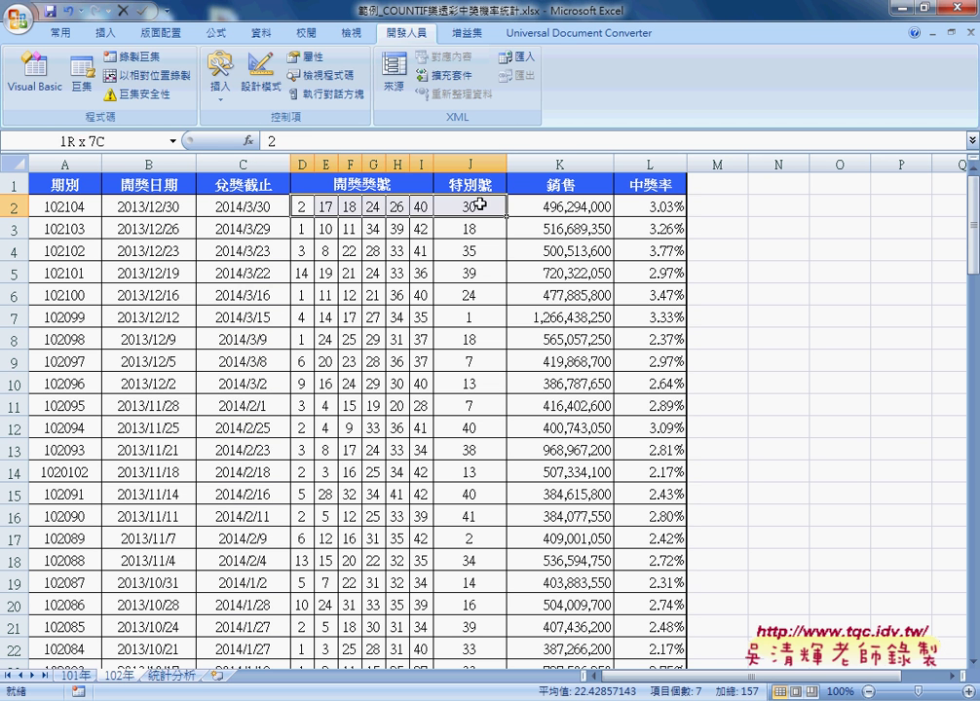
key(ctrl+shift+Down)
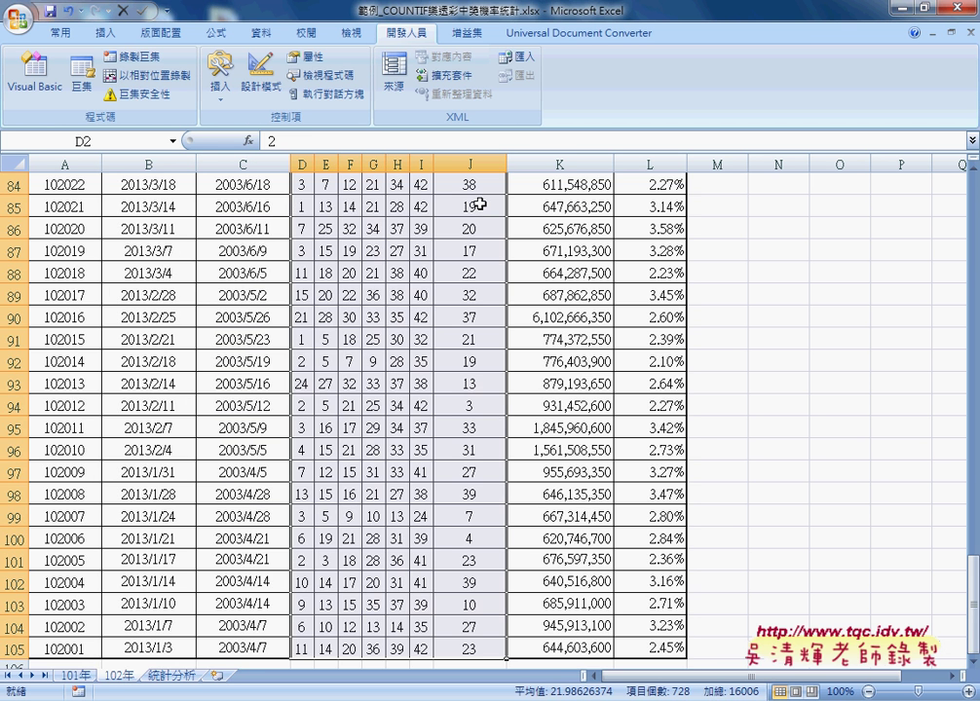
click(116, 143)
text(開獎102)
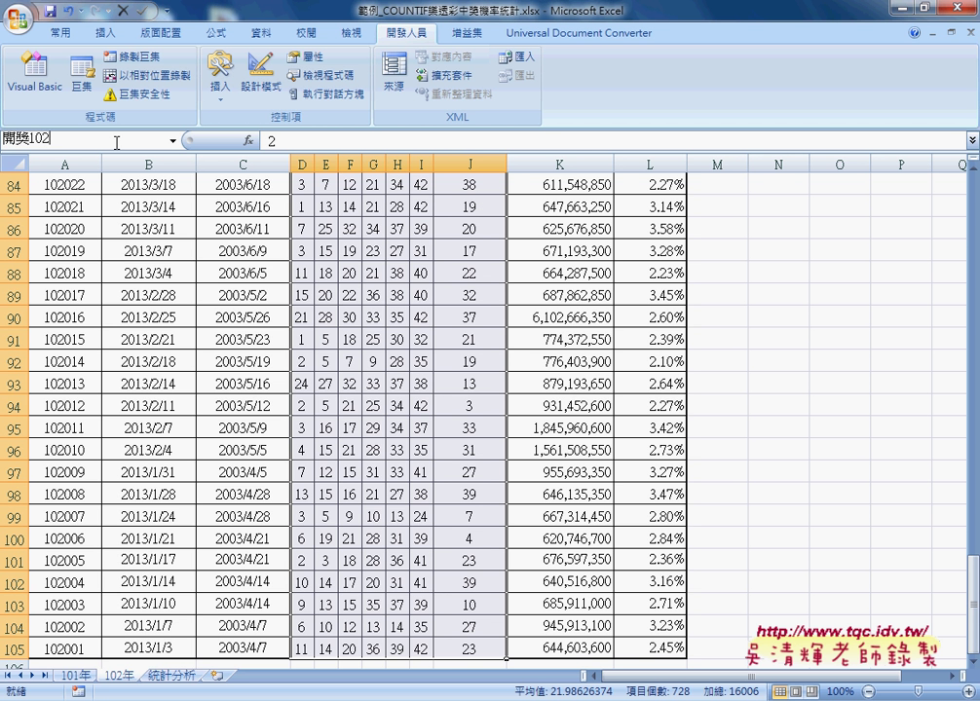
key(Return)
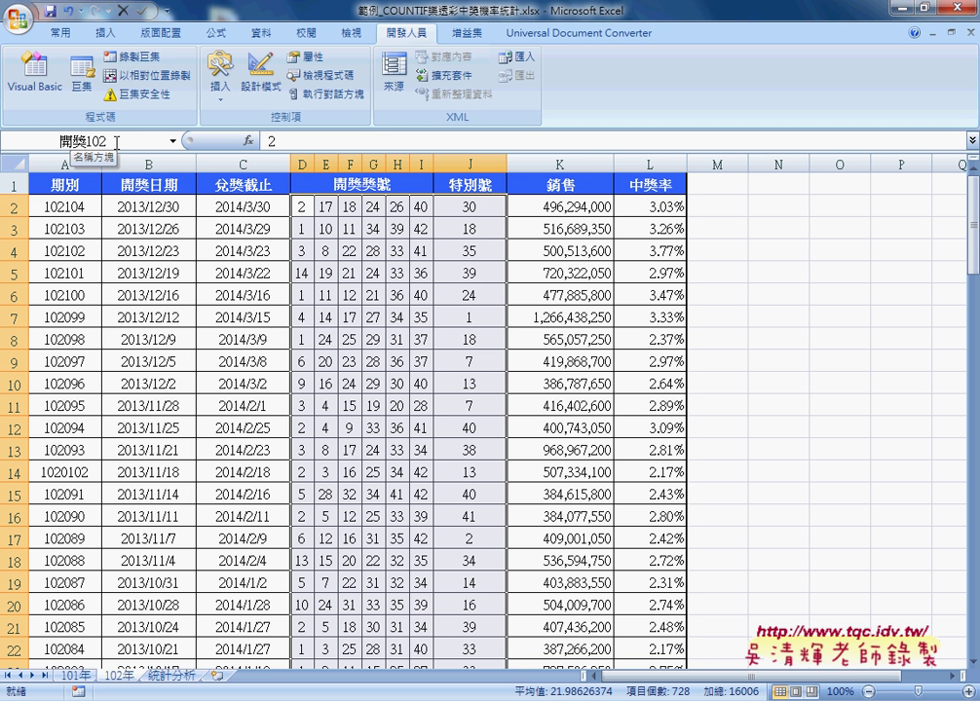
On 統計分析, start a COUNTIF function in cell B2
click(176, 679)
click(142, 207)
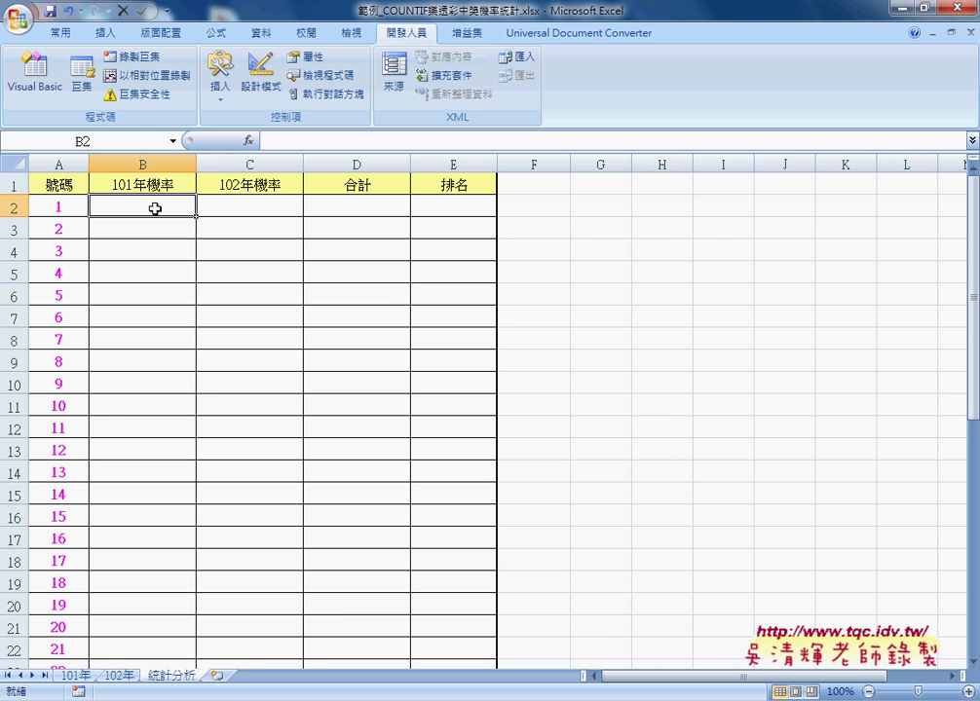
click(250, 144)
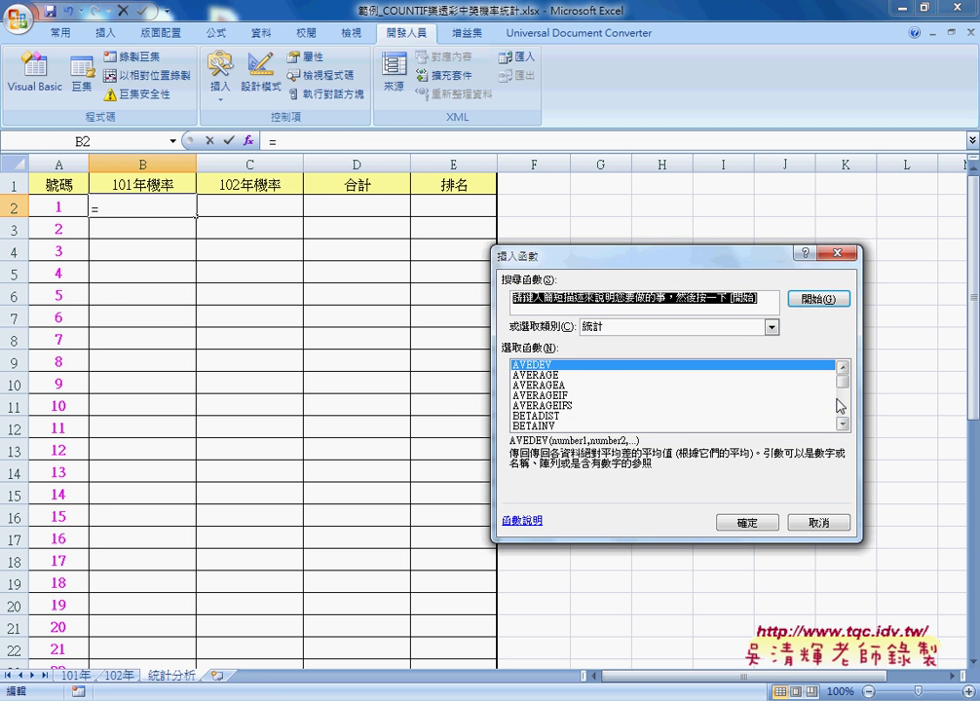
click(842, 423)
click(843, 423)
click(842, 423)
click(843, 424)
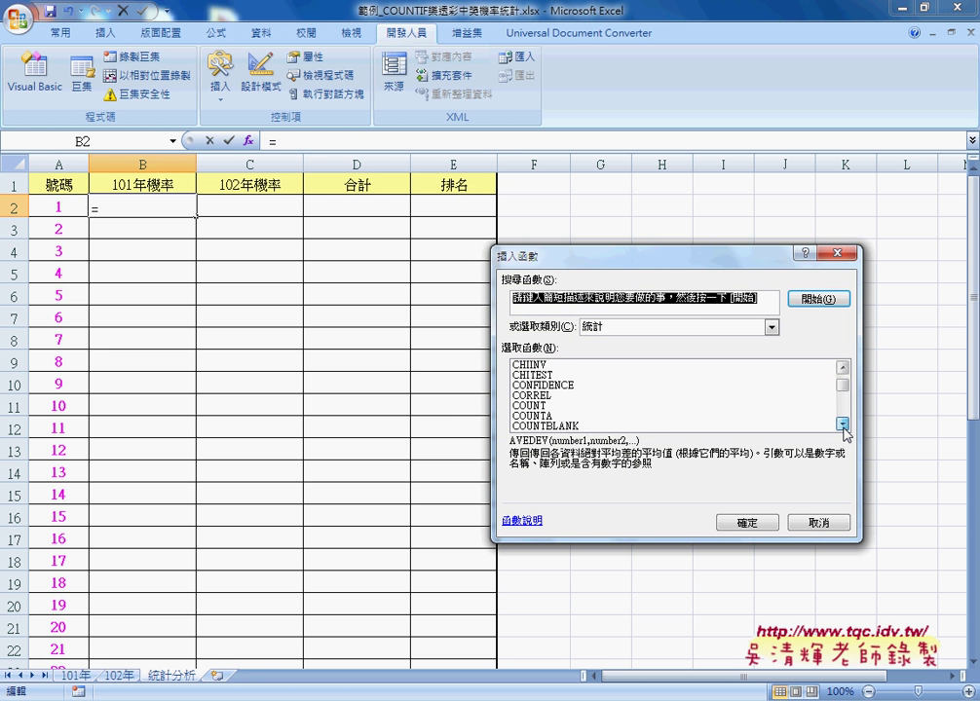
click(843, 423)
click(643, 425)
click(746, 523)
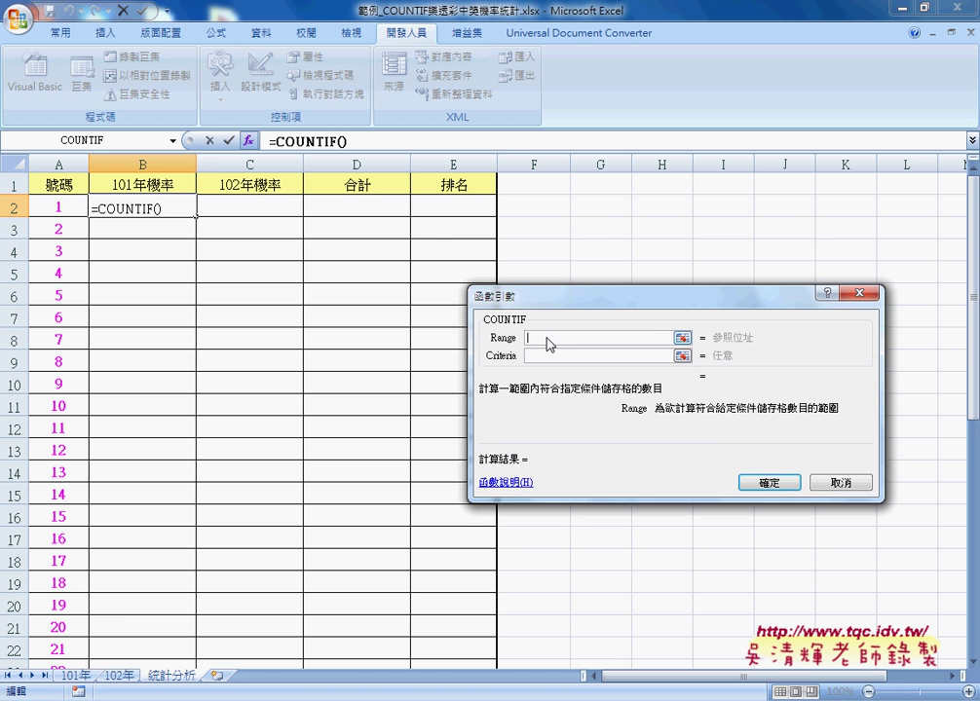
Set COUNTIF's range to 開獎101 and criterion to A2, then fill it down column B
key(F3)
click(596, 360)
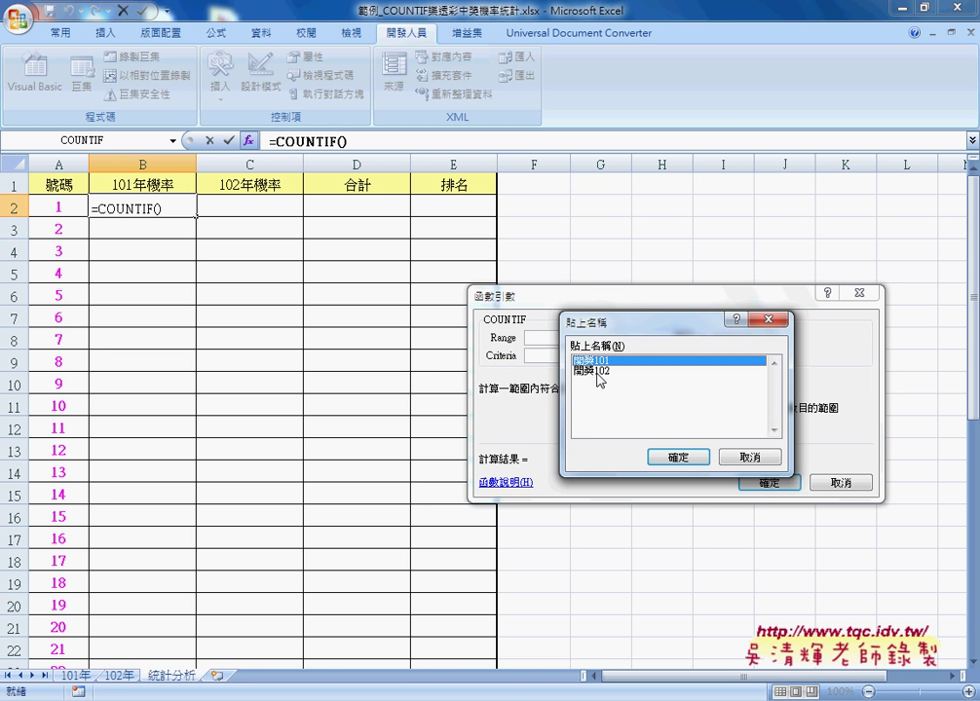
click(681, 458)
click(547, 356)
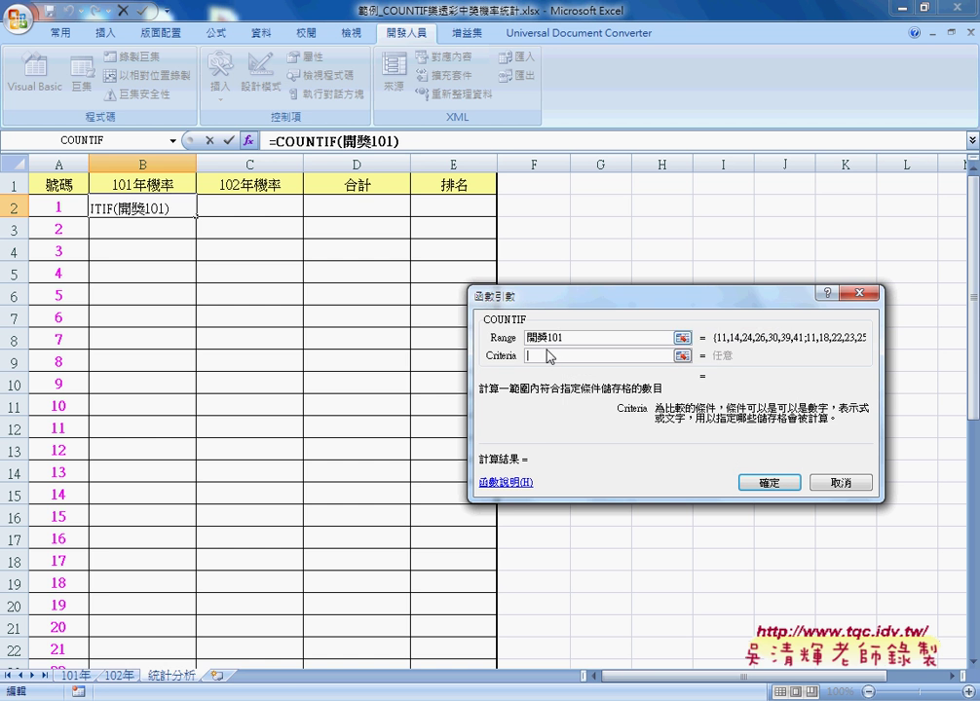
click(47, 206)
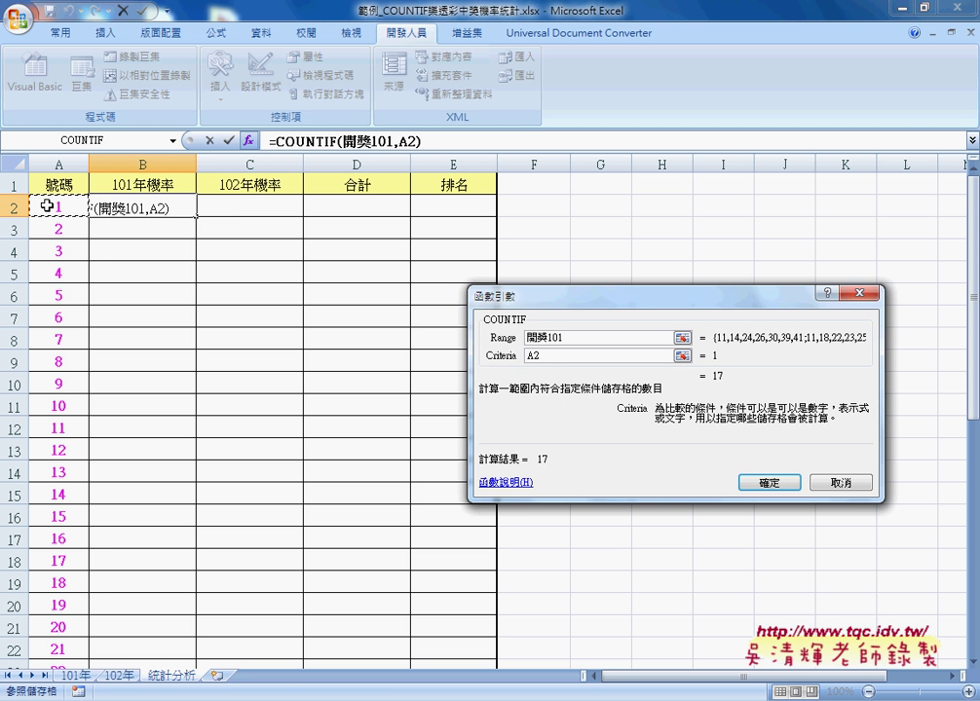
click(768, 482)
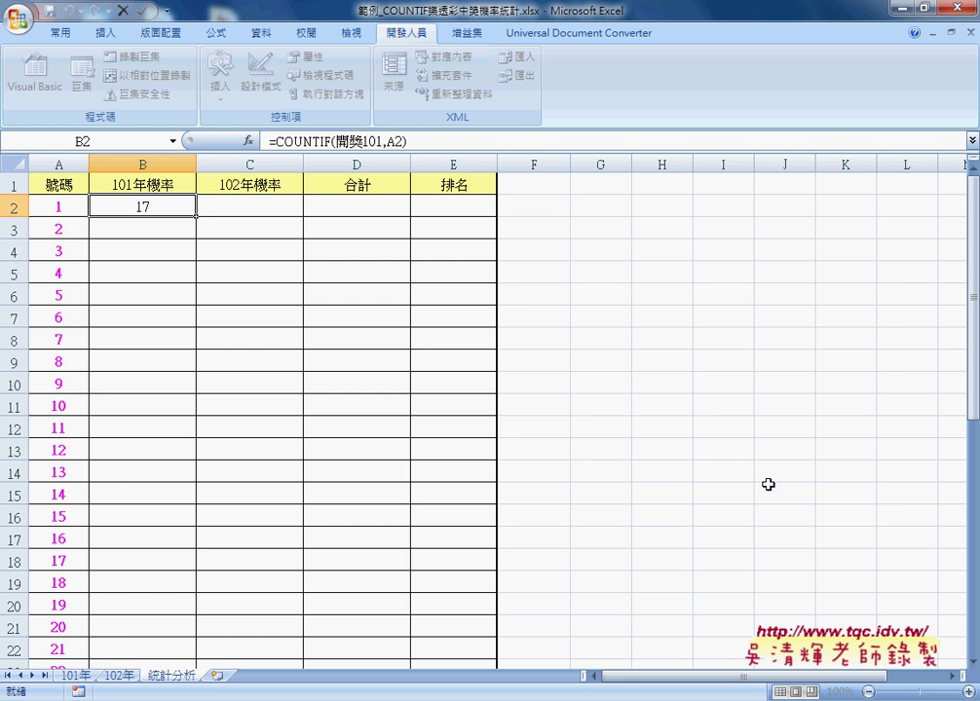
double_click(196, 216)
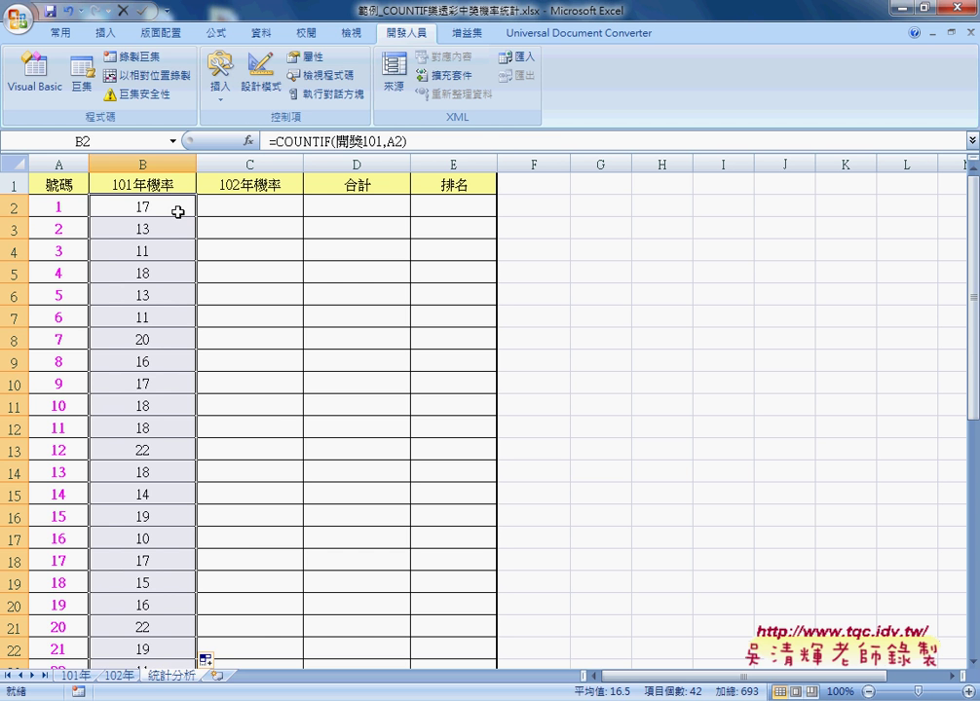
click(173, 204)
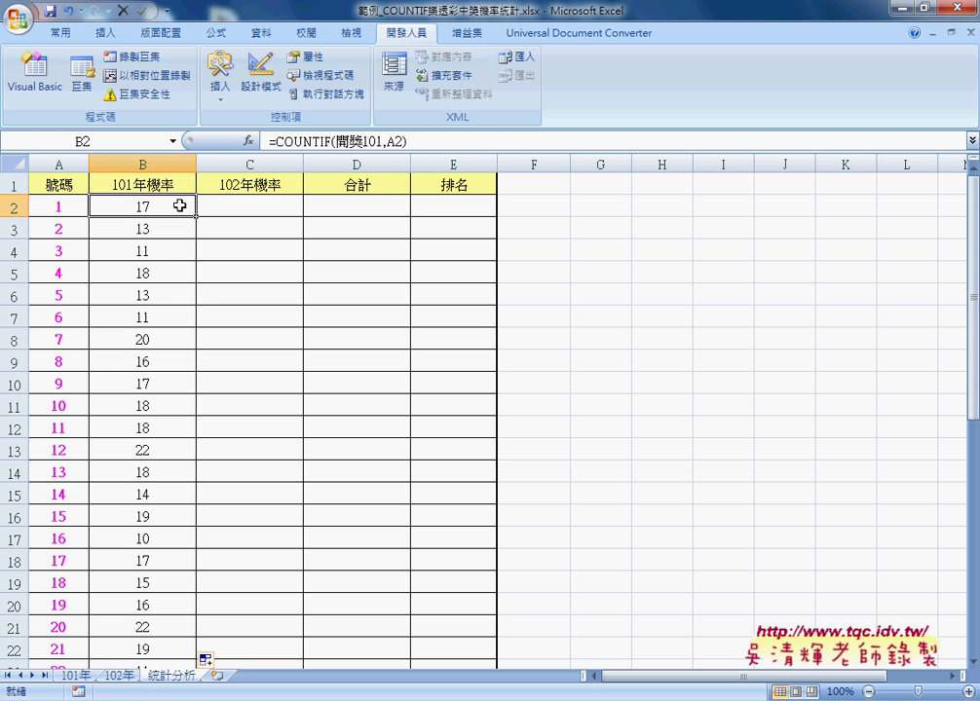
Change B2 to =COUNTIF(開獎101,A2)/COUNT(開獎101) and fill it down column B
click(418, 142)
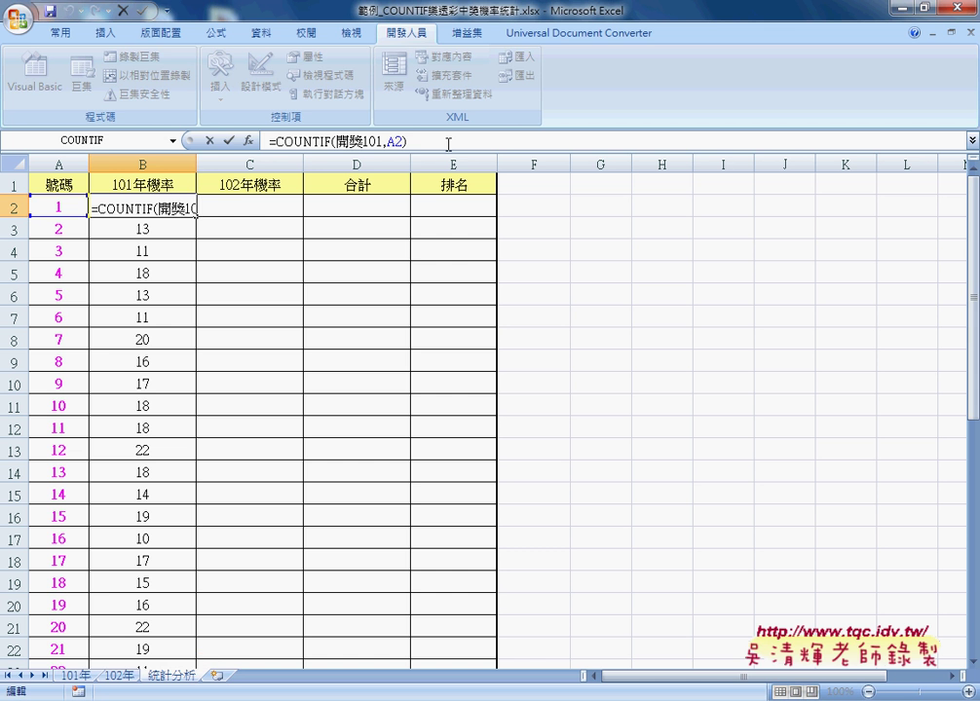
text(/)
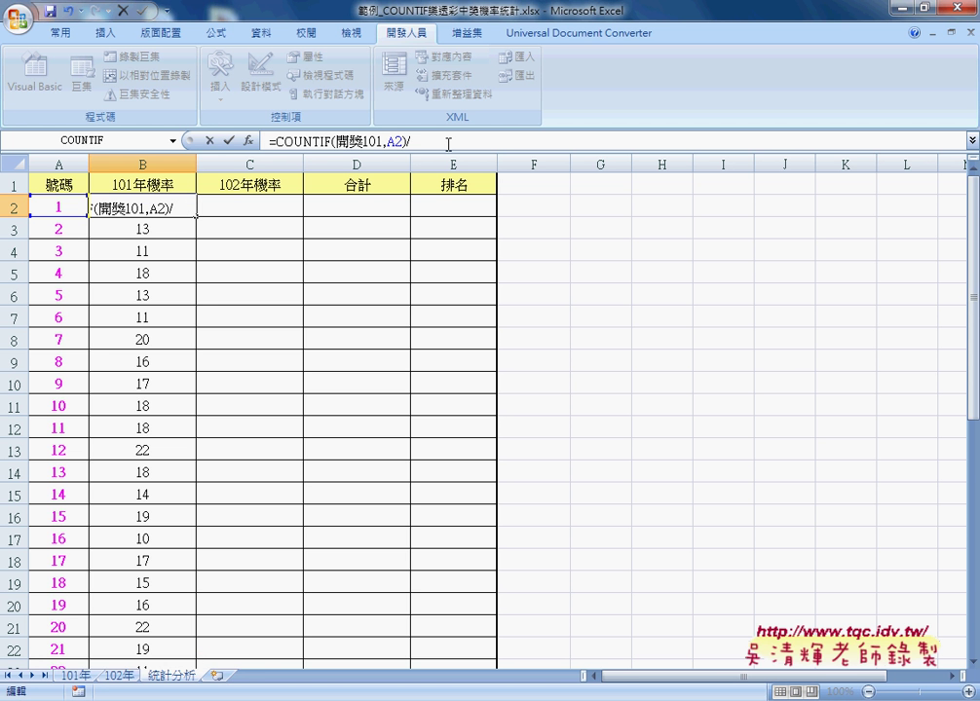
click(173, 142)
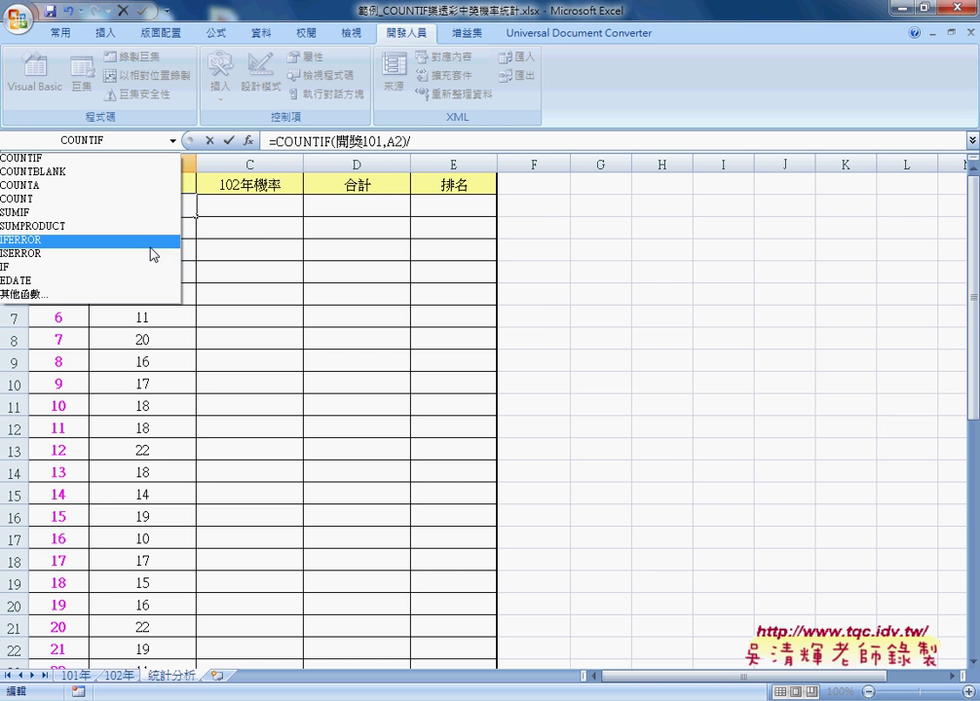
click(152, 201)
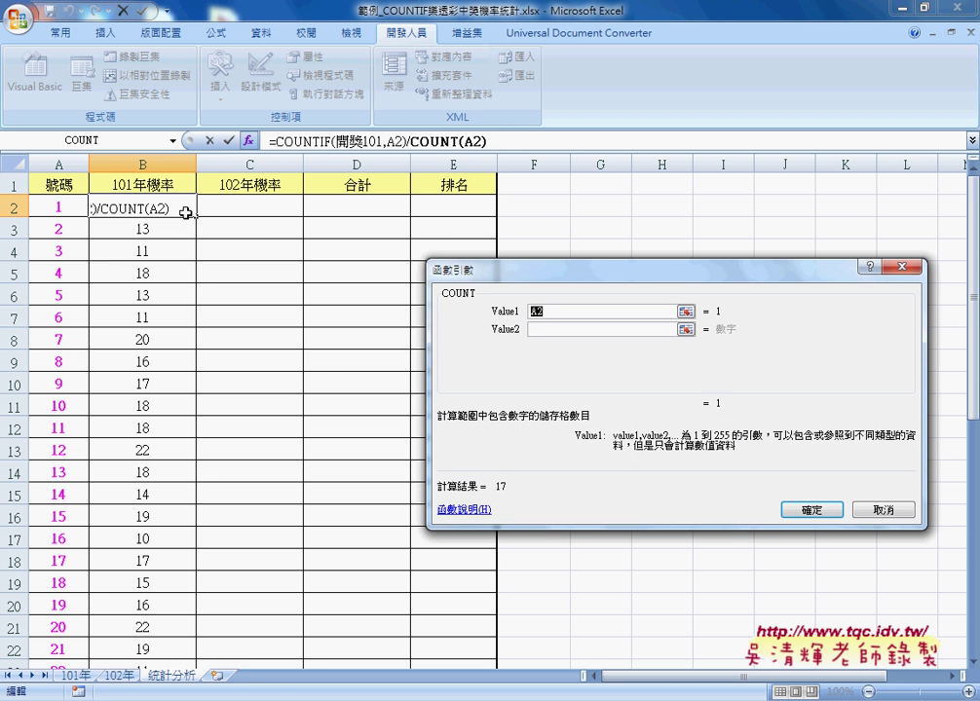
key(Delete)
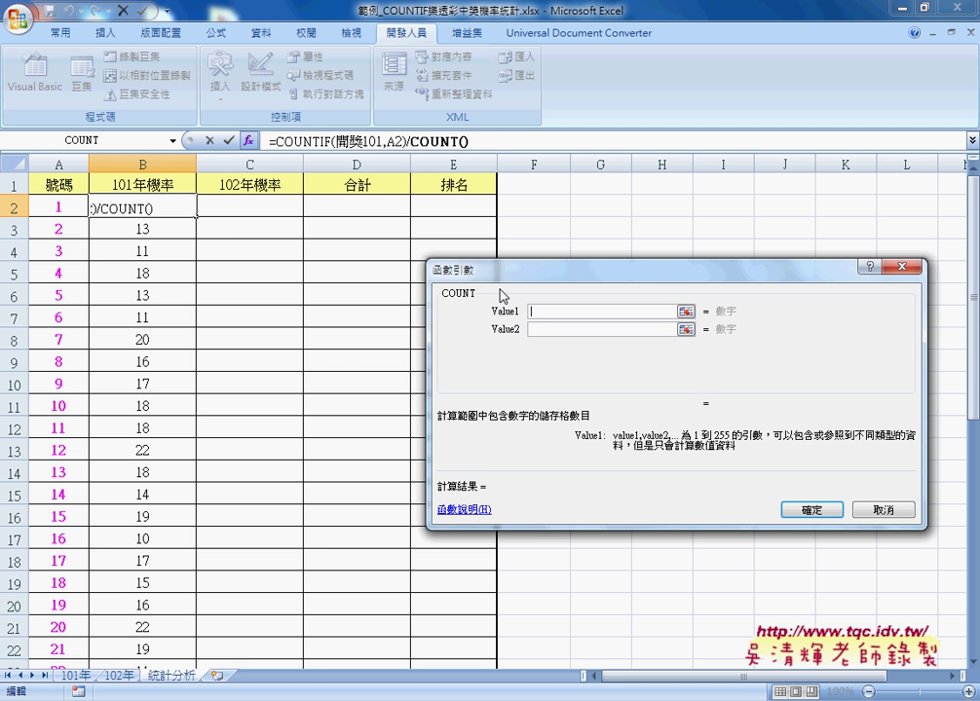
key(F3)
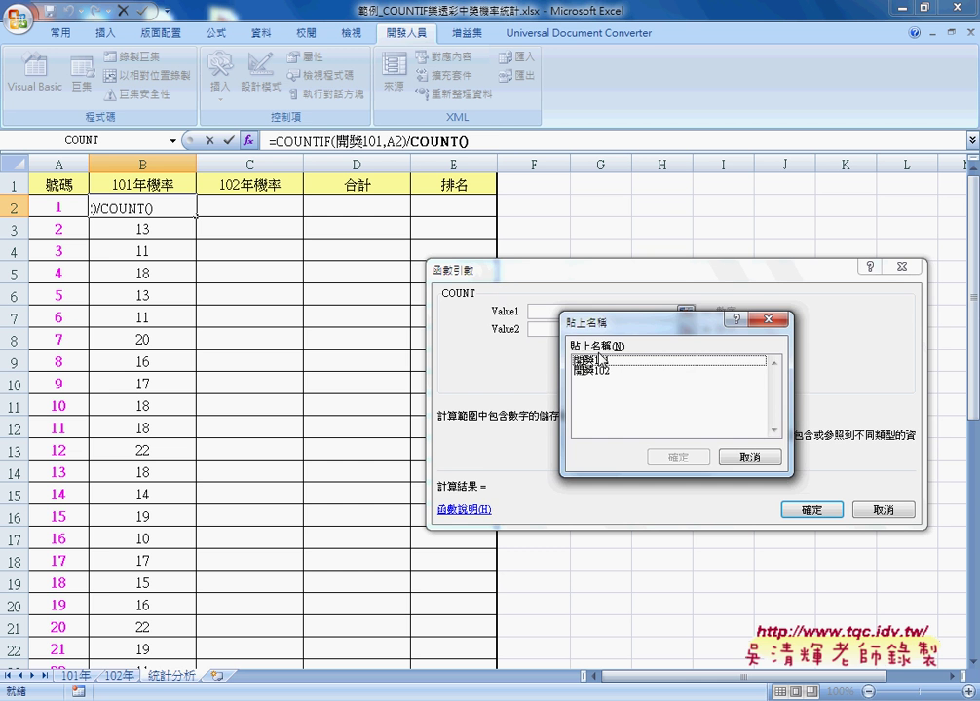
click(587, 360)
click(677, 457)
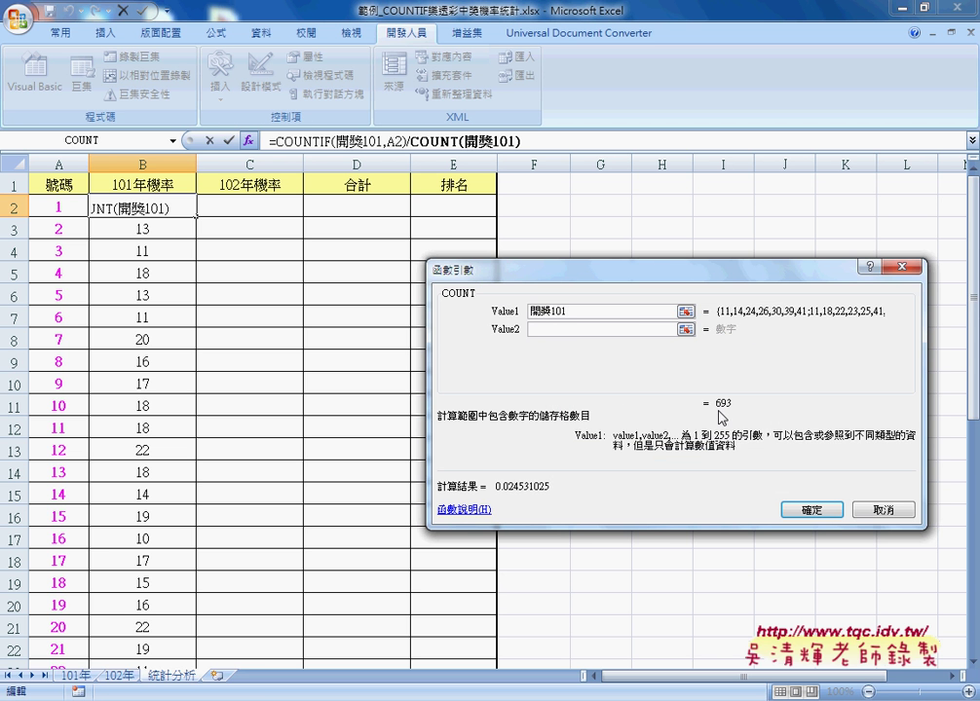
click(809, 510)
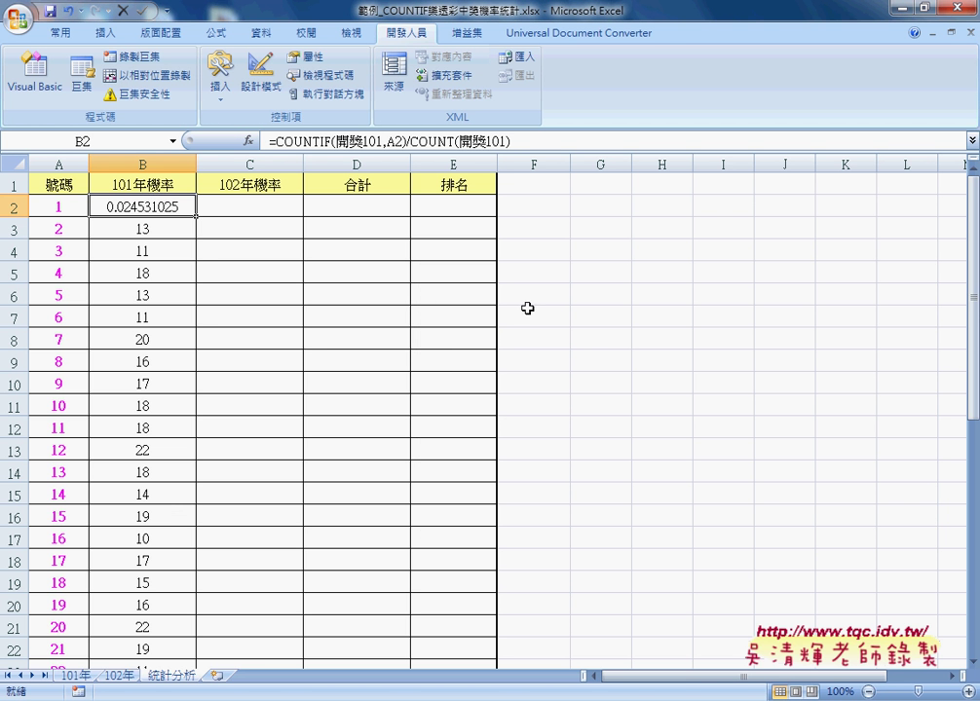
double_click(196, 216)
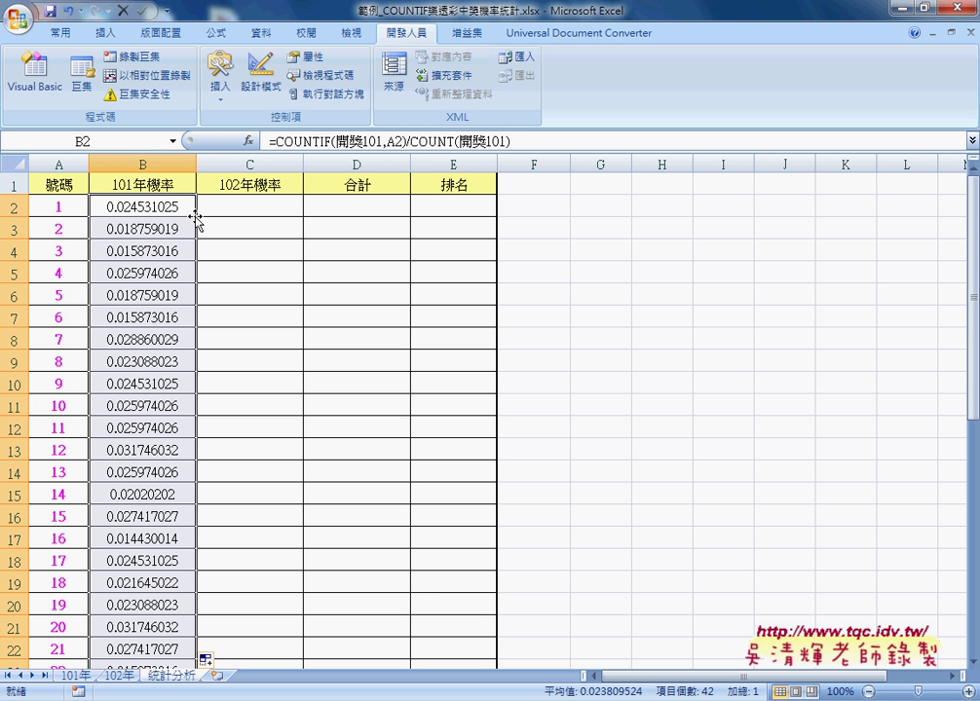
Bring up Format Cells for B2 and switch to the Custom number category
click(160, 207)
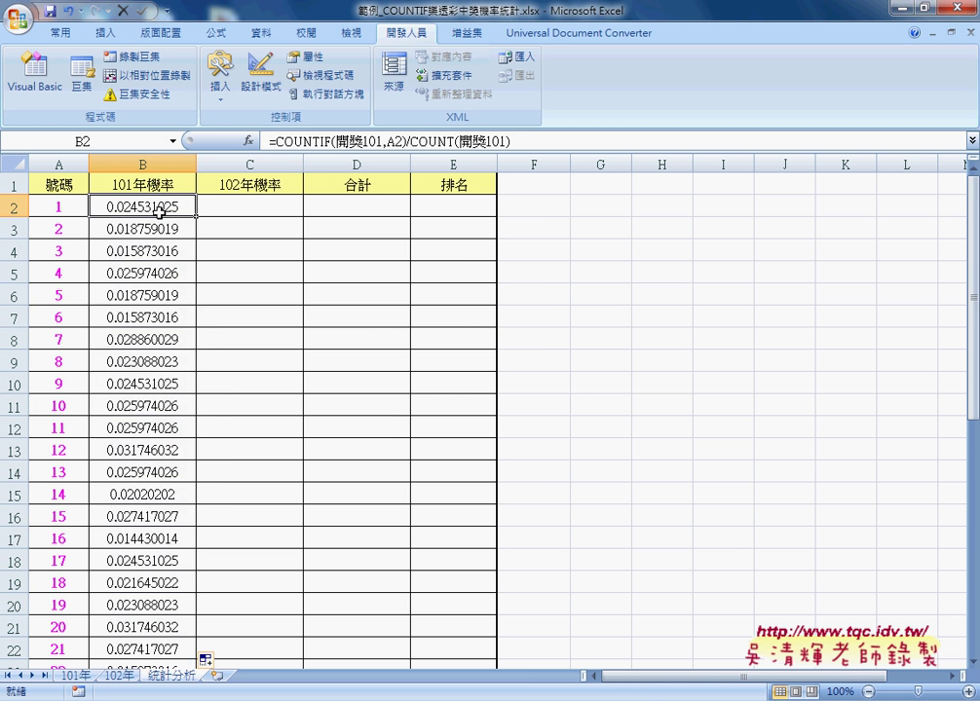
right_click(159, 208)
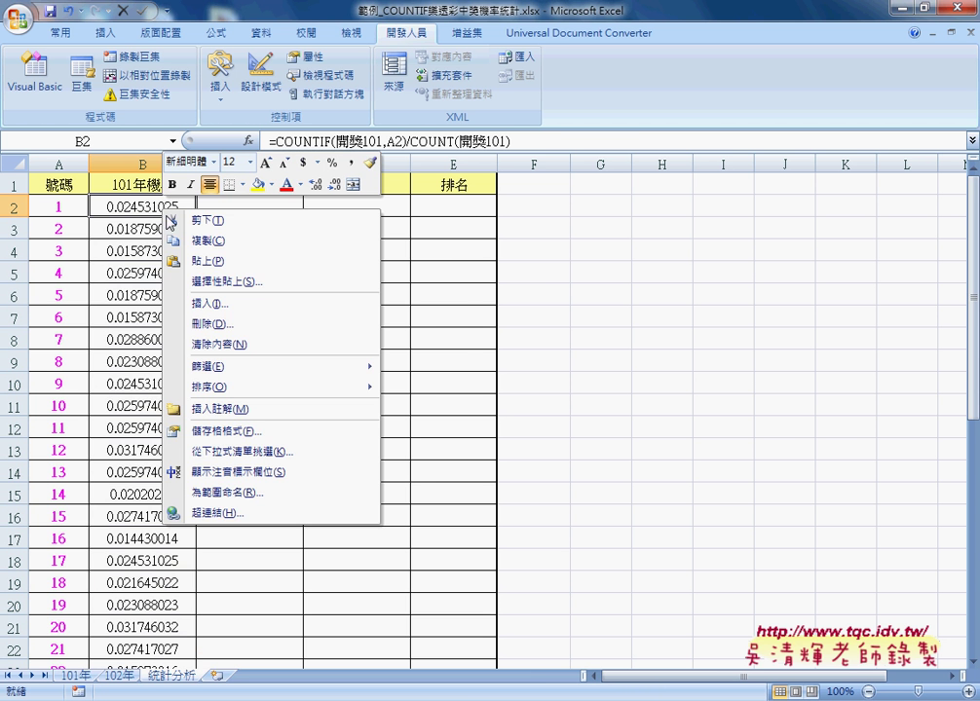
click(235, 433)
drag(251, 270, 514, 178)
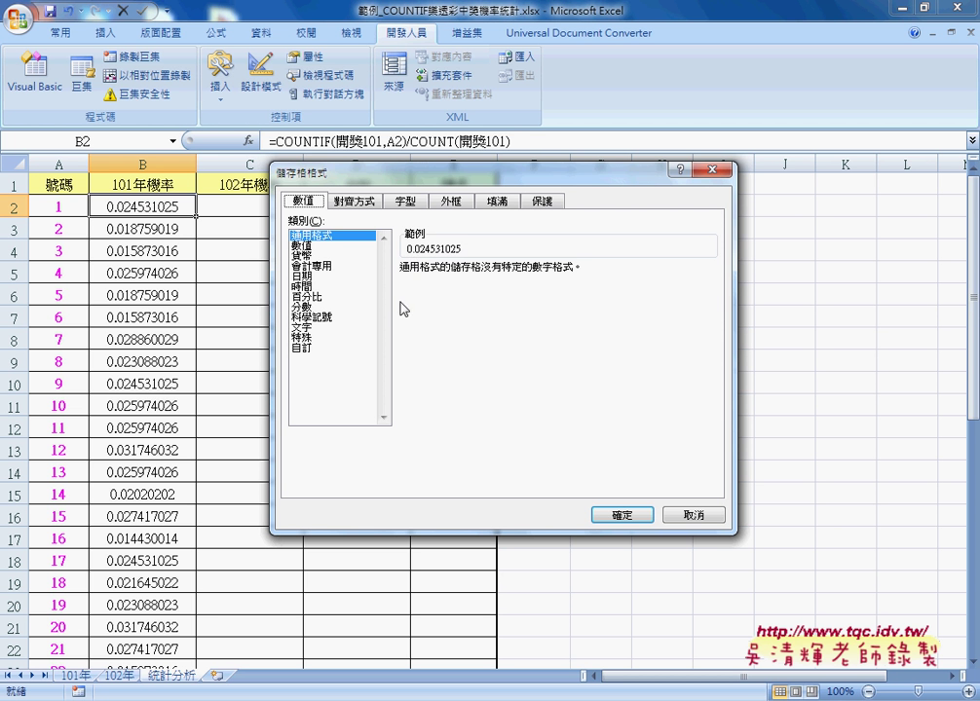
click(313, 348)
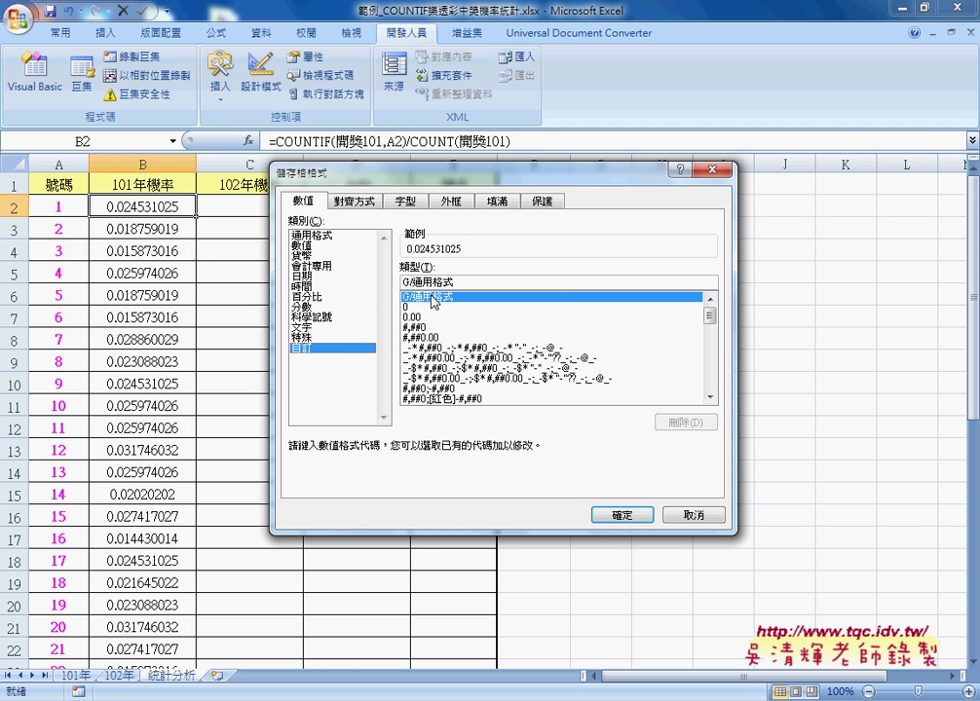
Apply the custom format ????? / 10000 to B2 and copy it down column B
drag(457, 282, 403, 282)
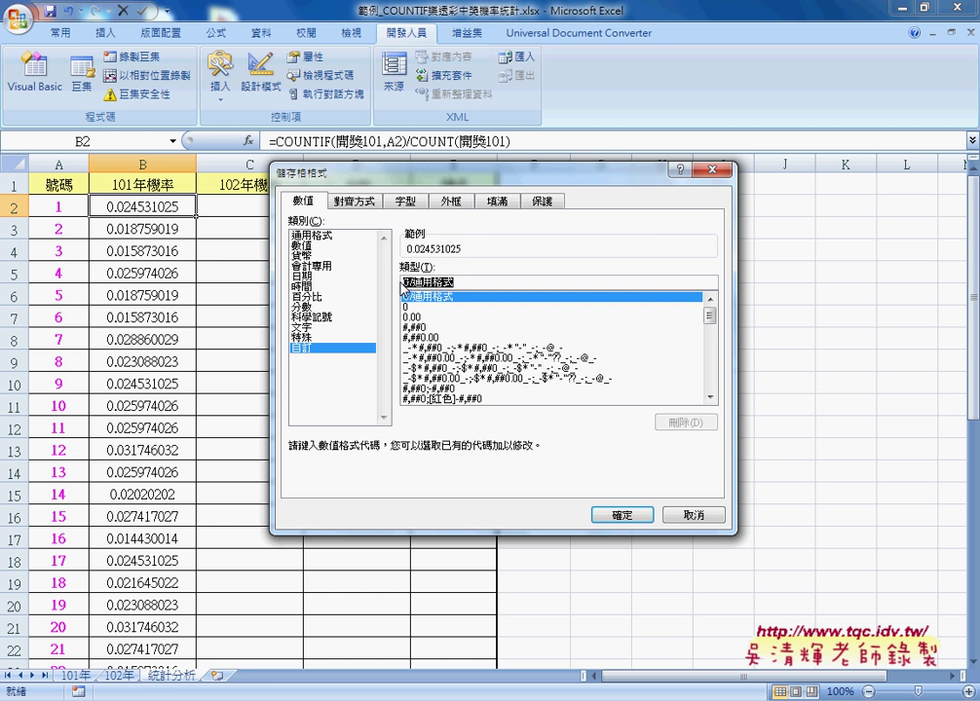
text(??)
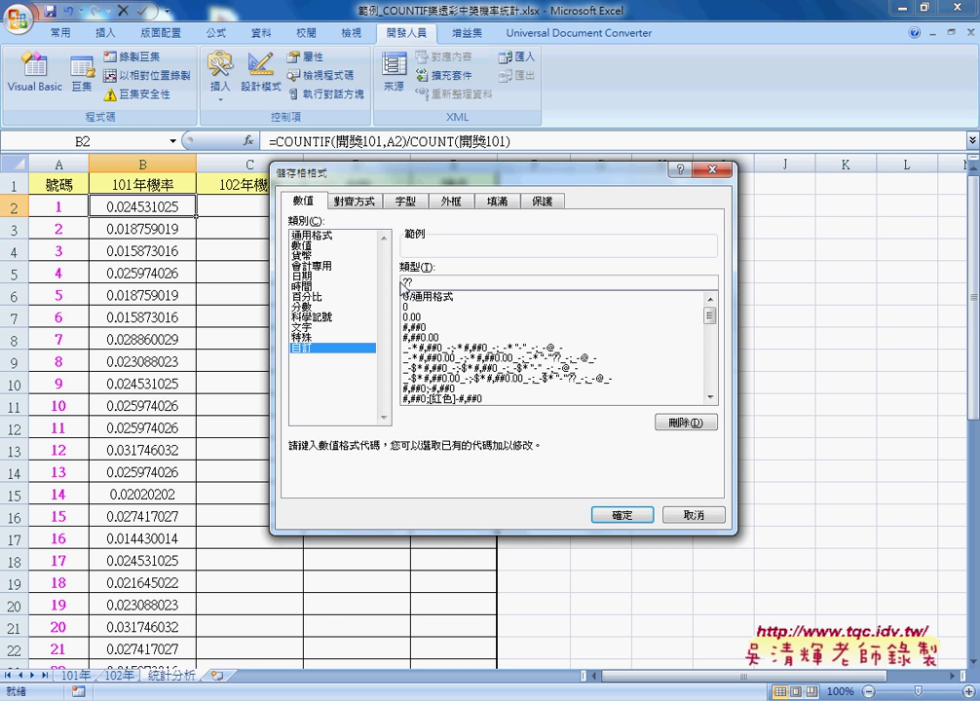
text(?)
text(?)
text(?)
text(`)
key(Return)
text(1)
text(00)
text(00)
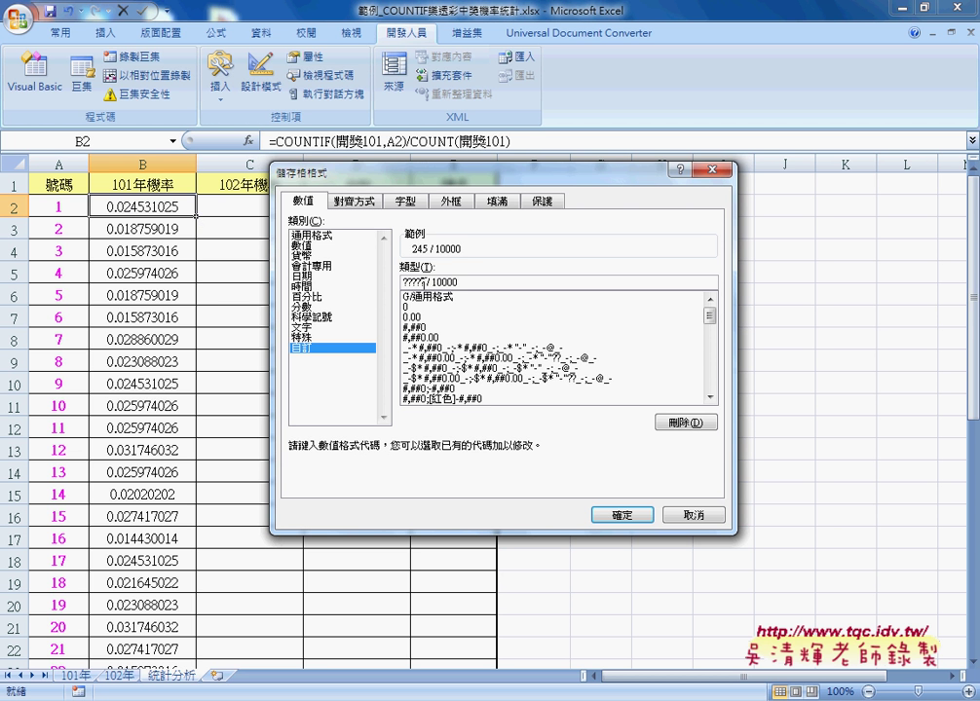
drag(426, 282, 398, 282)
drag(458, 283, 429, 282)
click(621, 517)
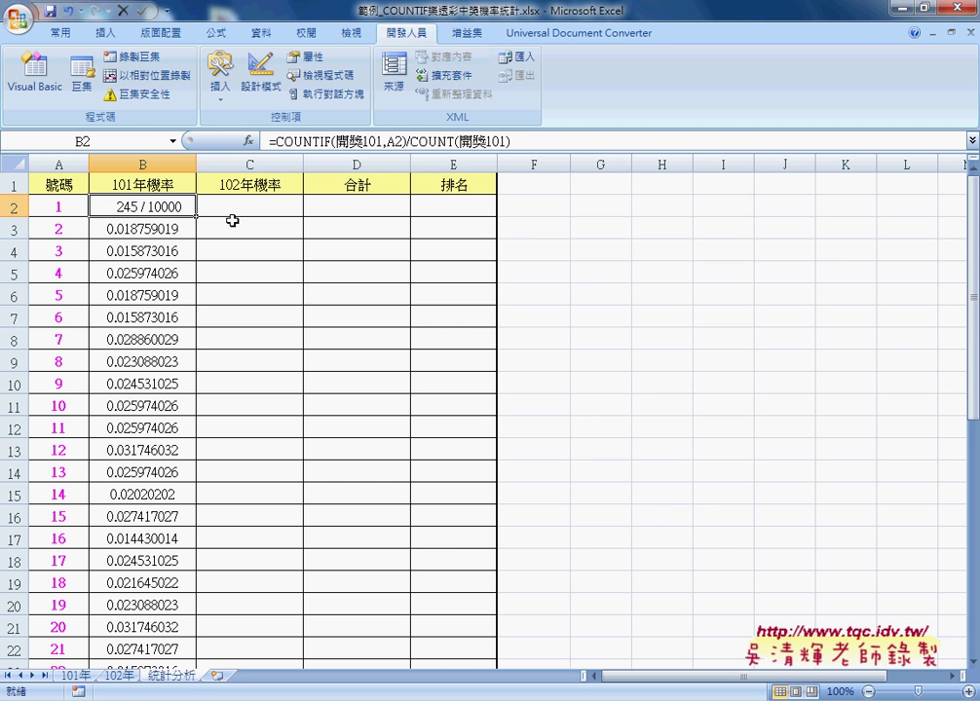
double_click(197, 219)
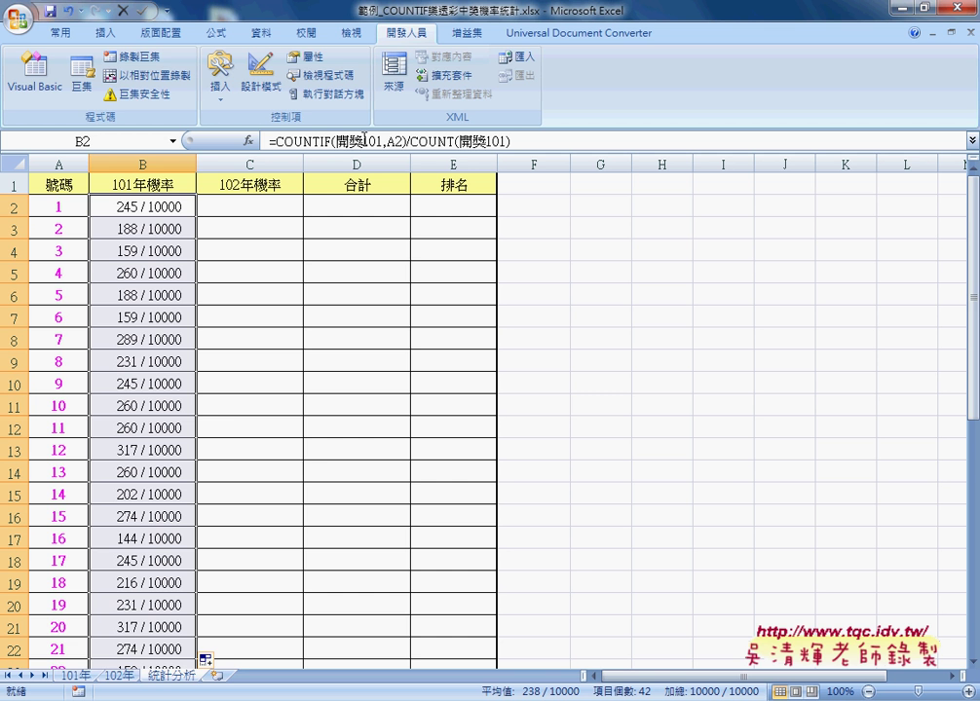
click(189, 205)
Copy B2's formula text and paste it into cell C2's formula bar
drag(273, 141, 513, 143)
right_click(466, 146)
click(501, 175)
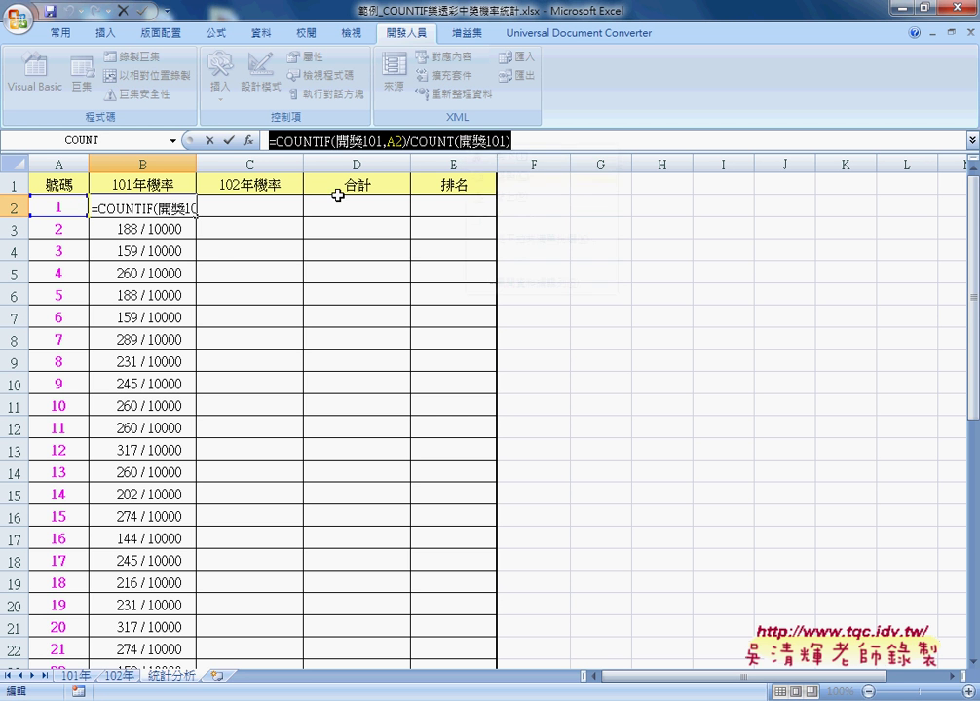
click(209, 141)
click(226, 214)
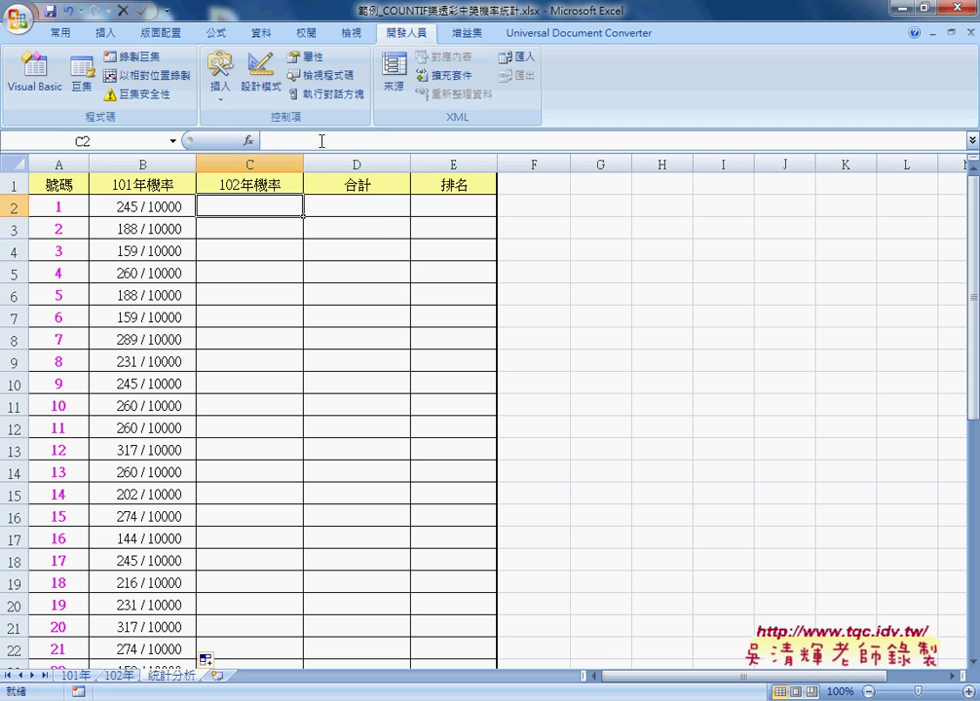
click(321, 140)
right_click(321, 141)
click(362, 194)
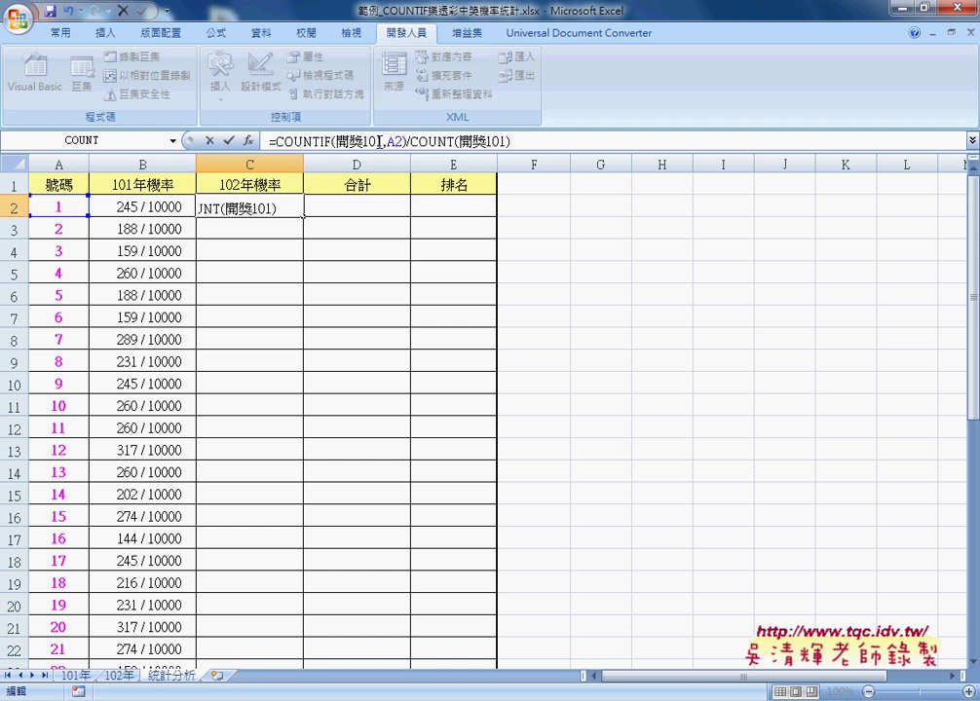
Change both 開獎101 references in C2 to 開獎102 and fill it down column C
drag(373, 141, 382, 141)
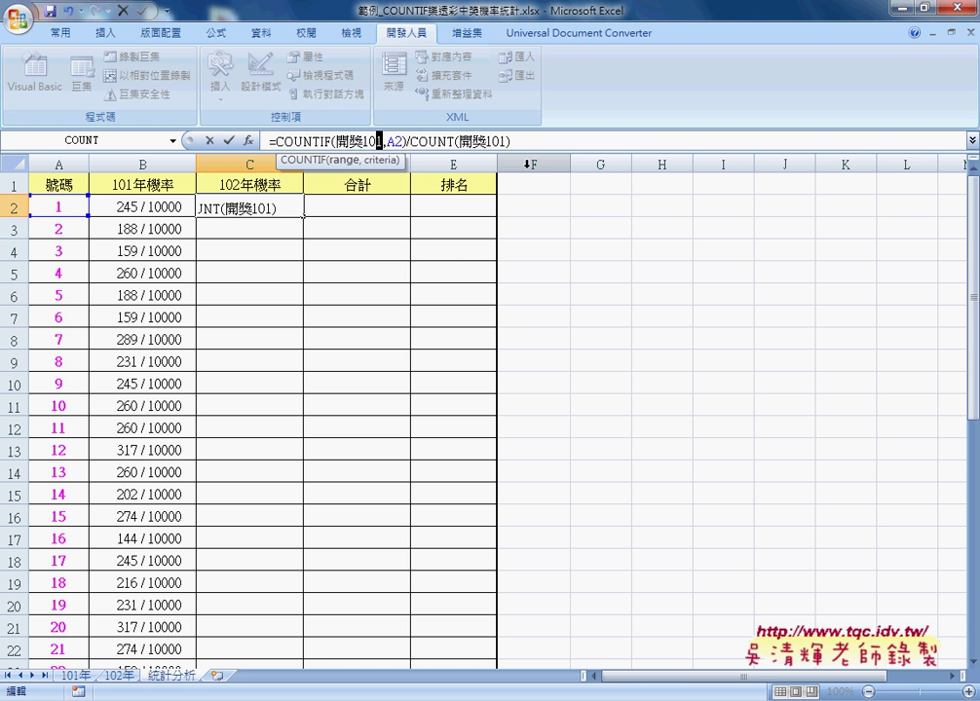
text(2)
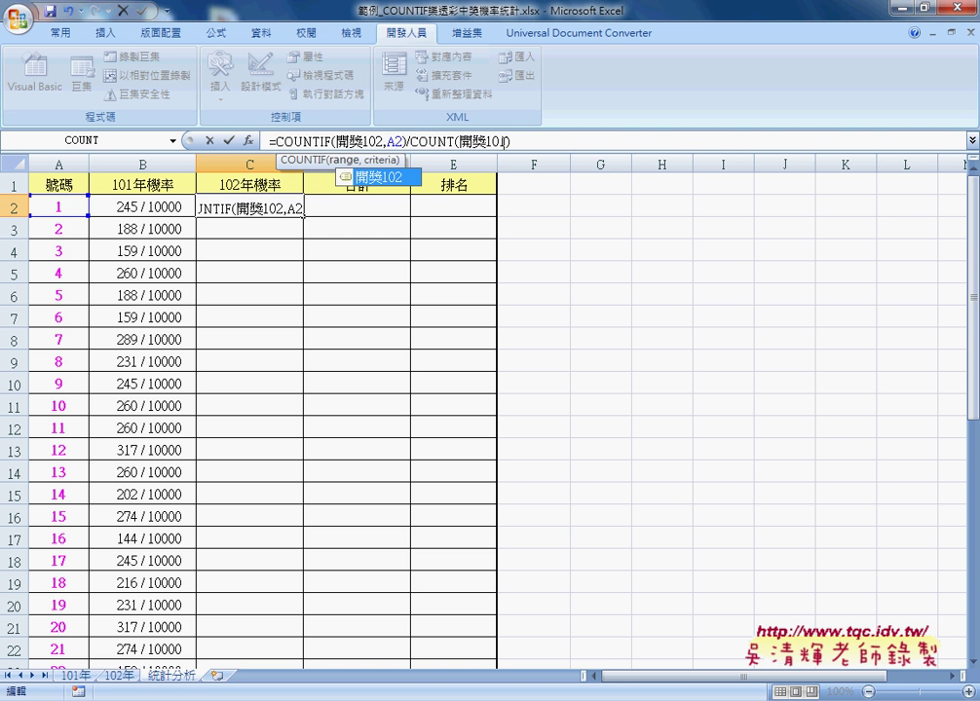
drag(505, 141, 498, 141)
text(2)
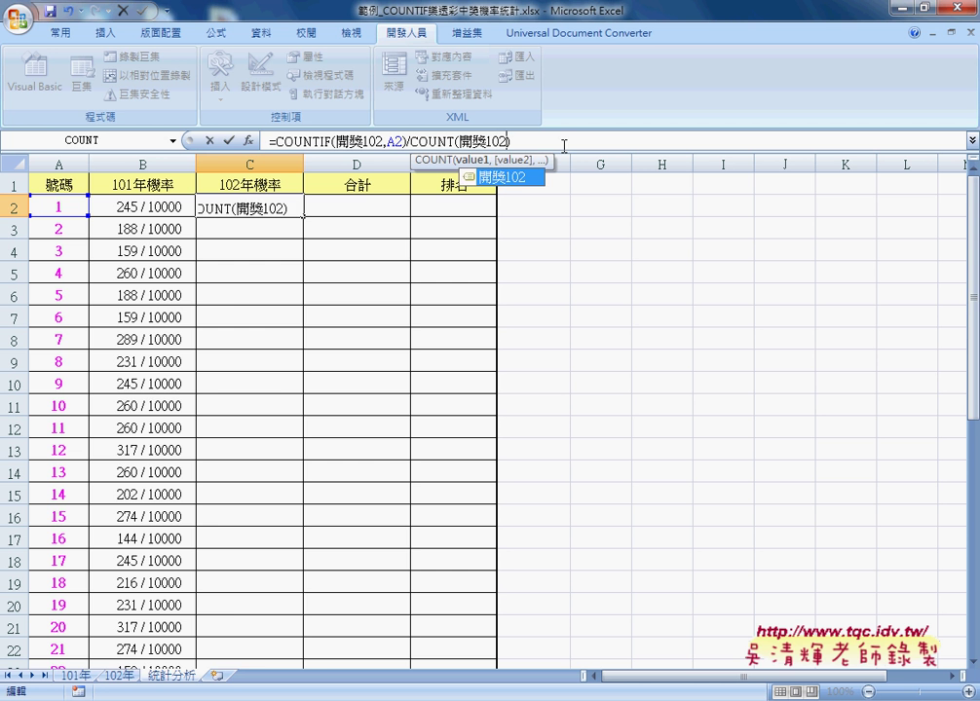
click(226, 147)
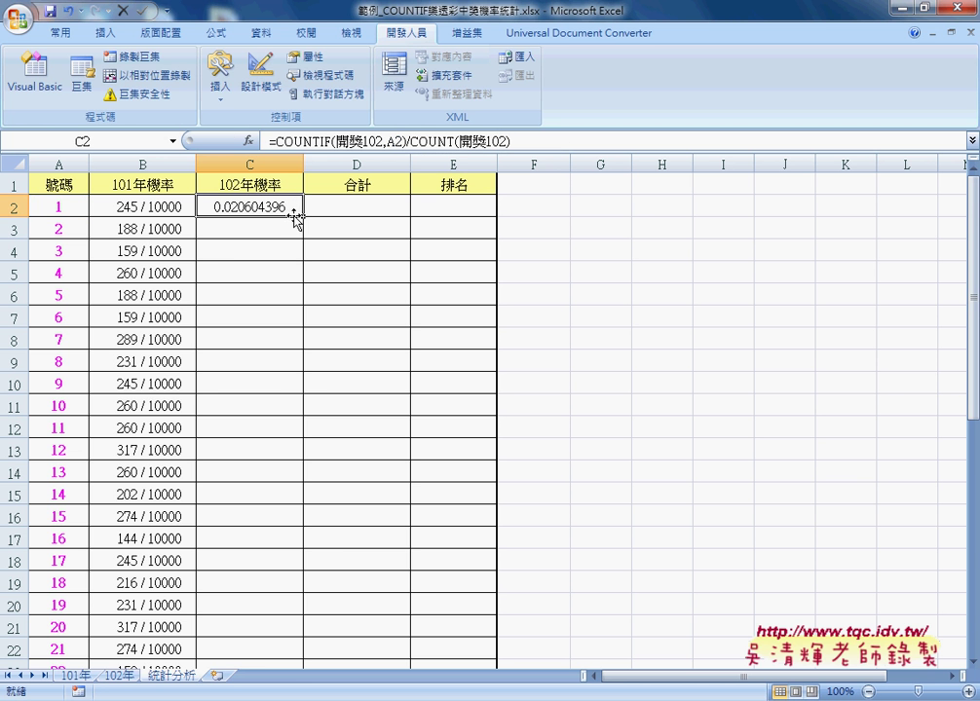
double_click(303, 216)
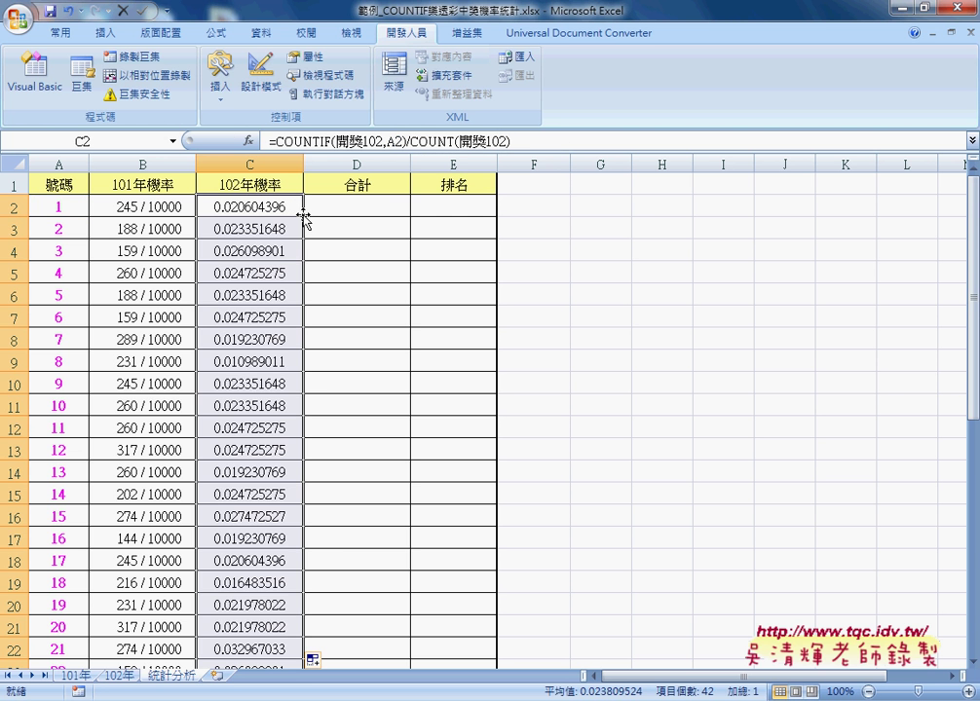
Copy B2's fraction format to C2 with Format Painter and extend it down column C
click(109, 210)
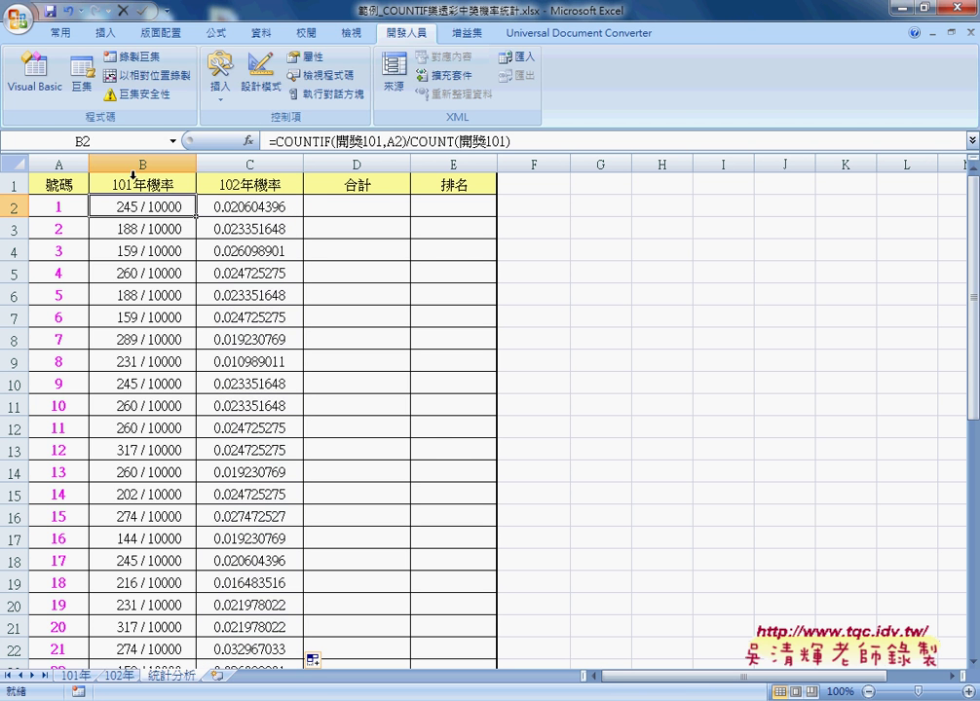
click(60, 32)
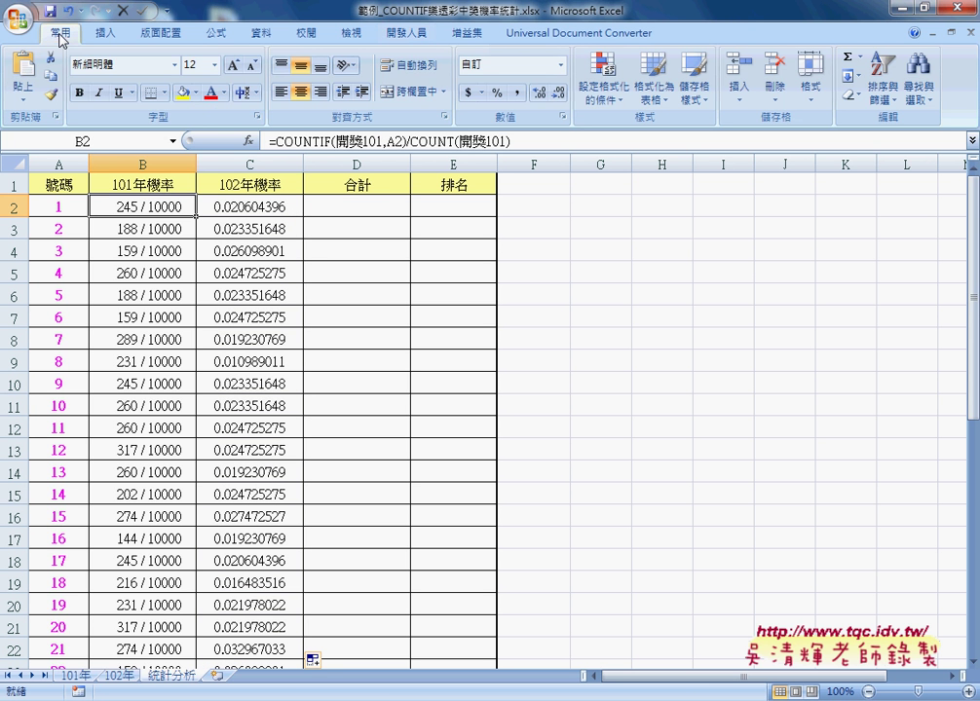
click(53, 96)
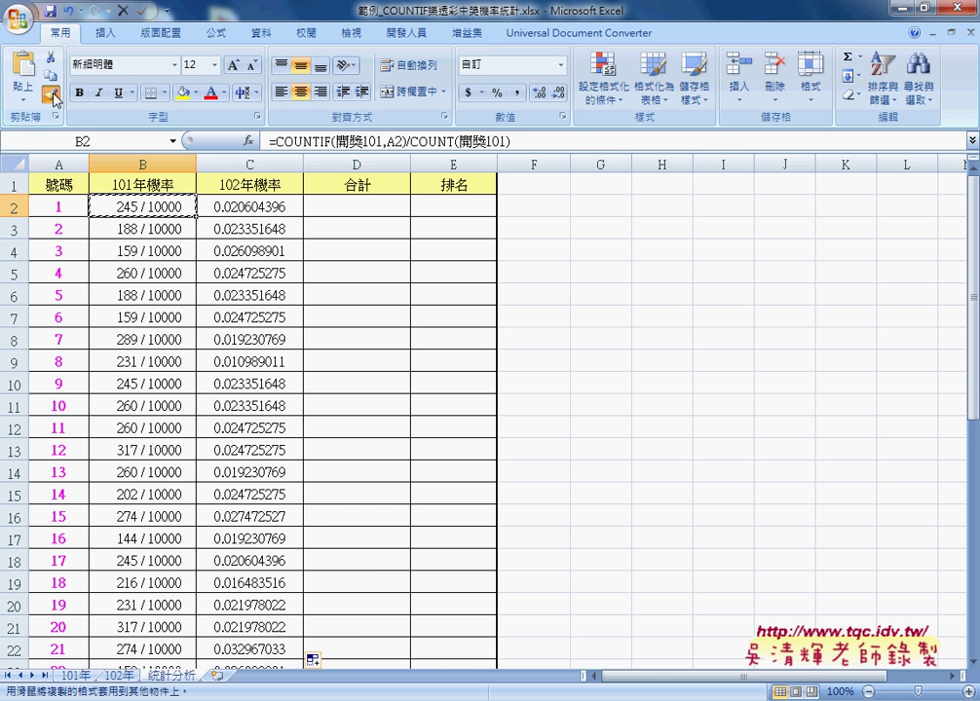
click(230, 205)
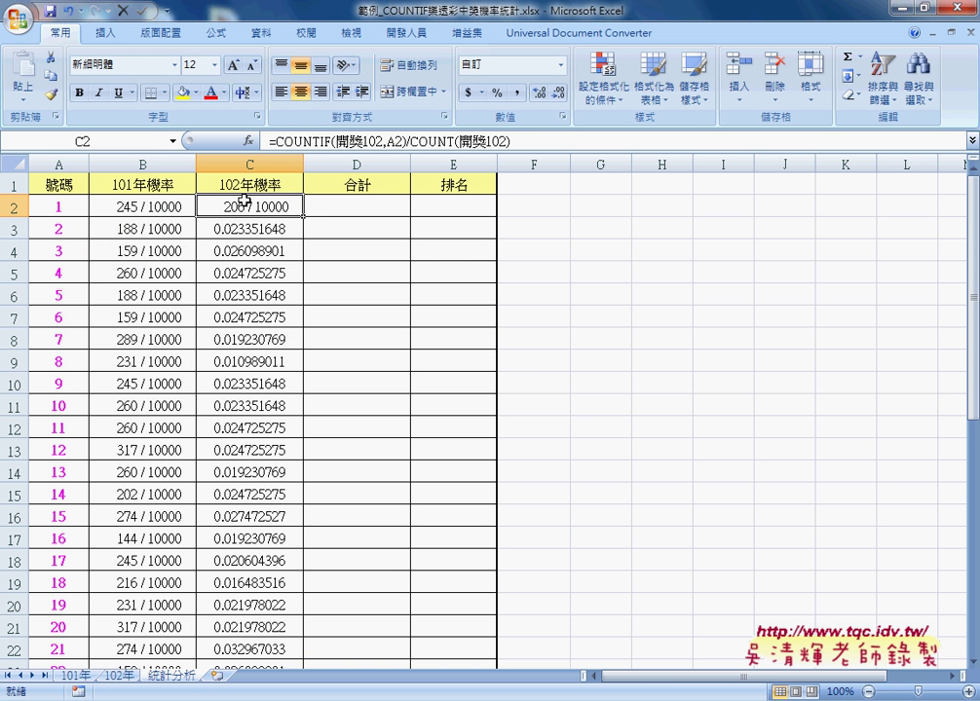
double_click(302, 216)
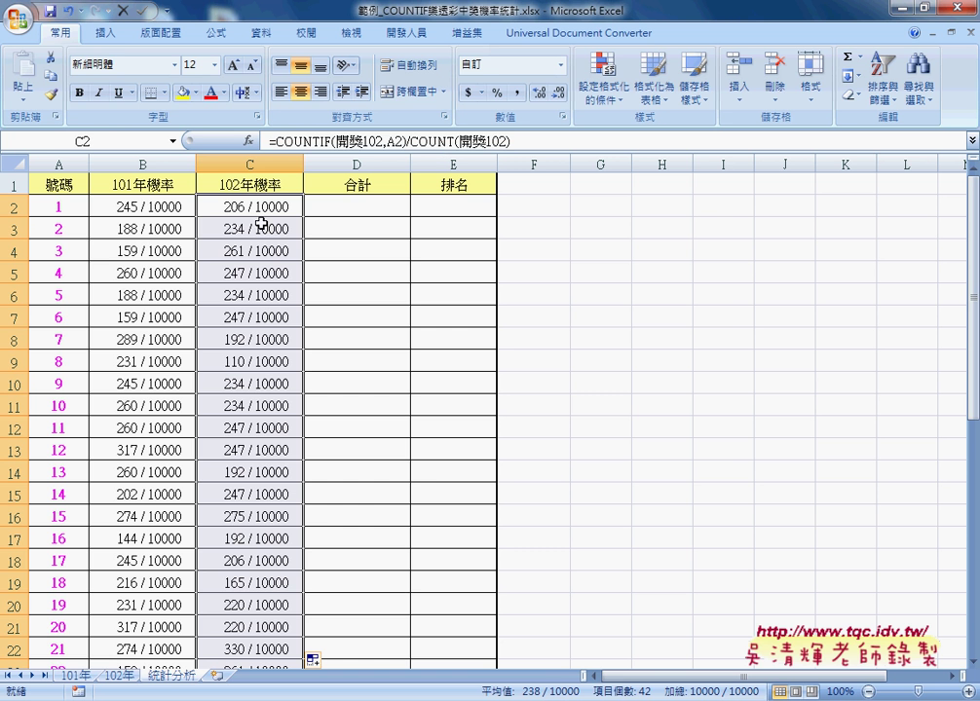
Enter =B2+C2 in D2 and fill it down the 合計 column, giving totals like 451 / 10000
click(355, 208)
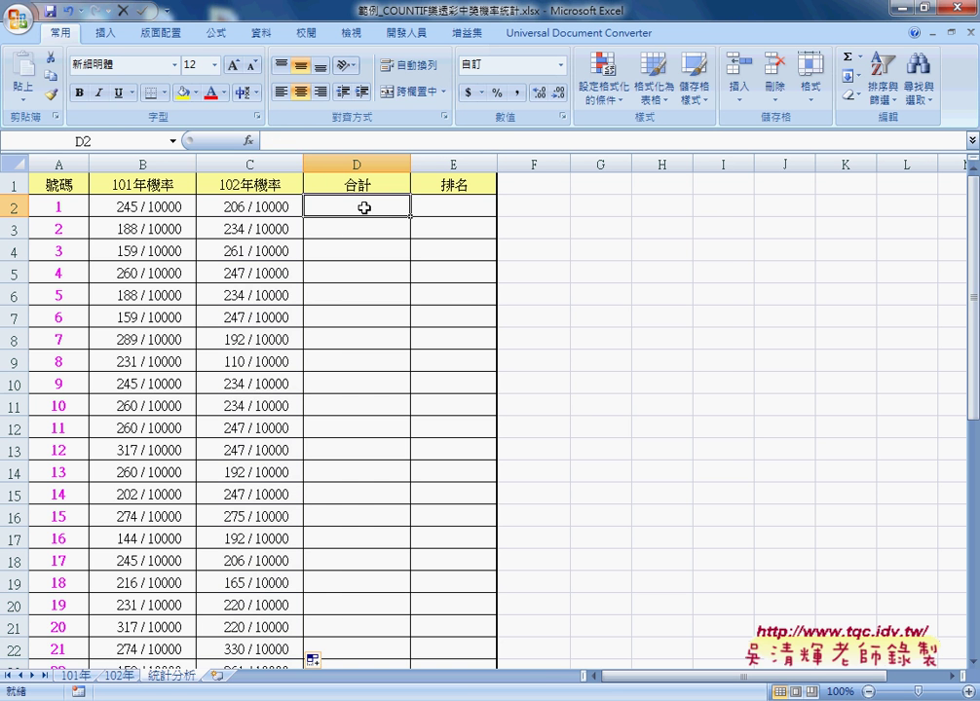
click(274, 148)
text(=)
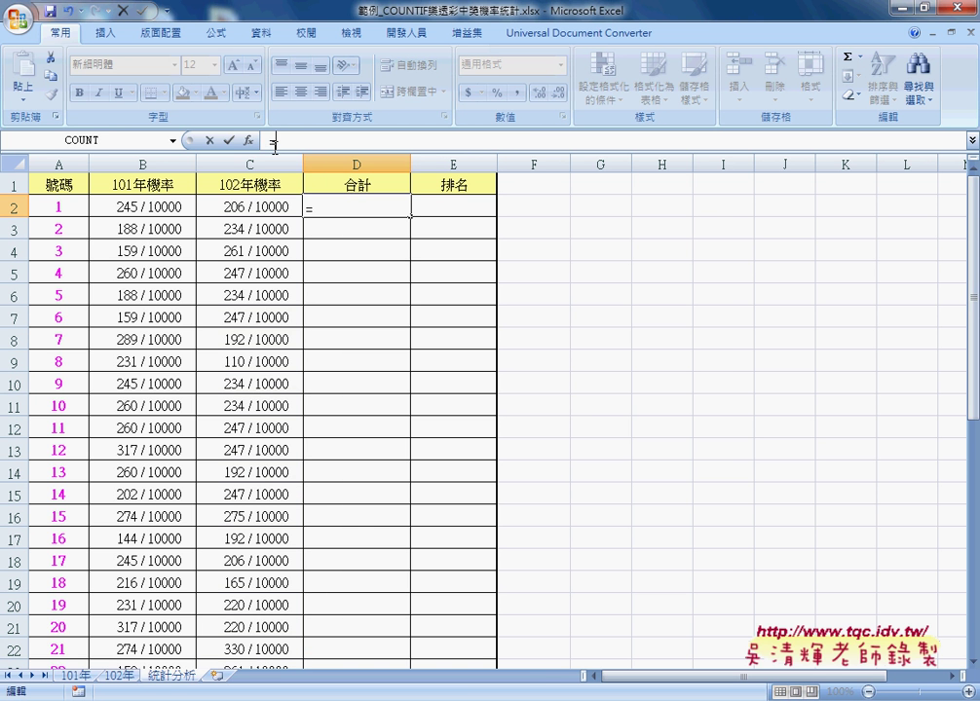
click(171, 207)
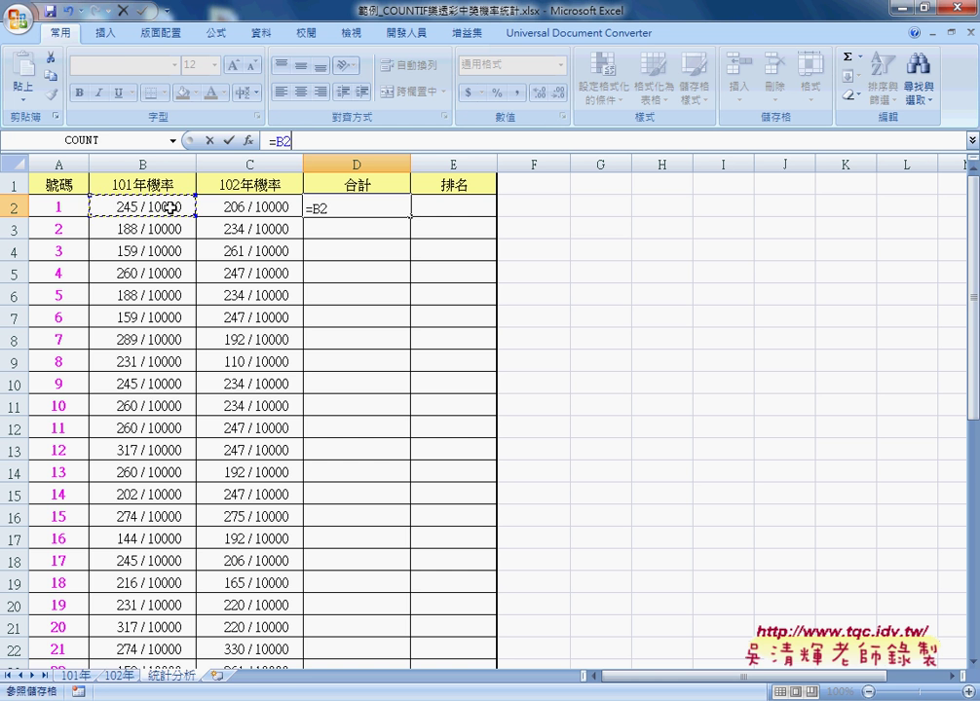
text(+)
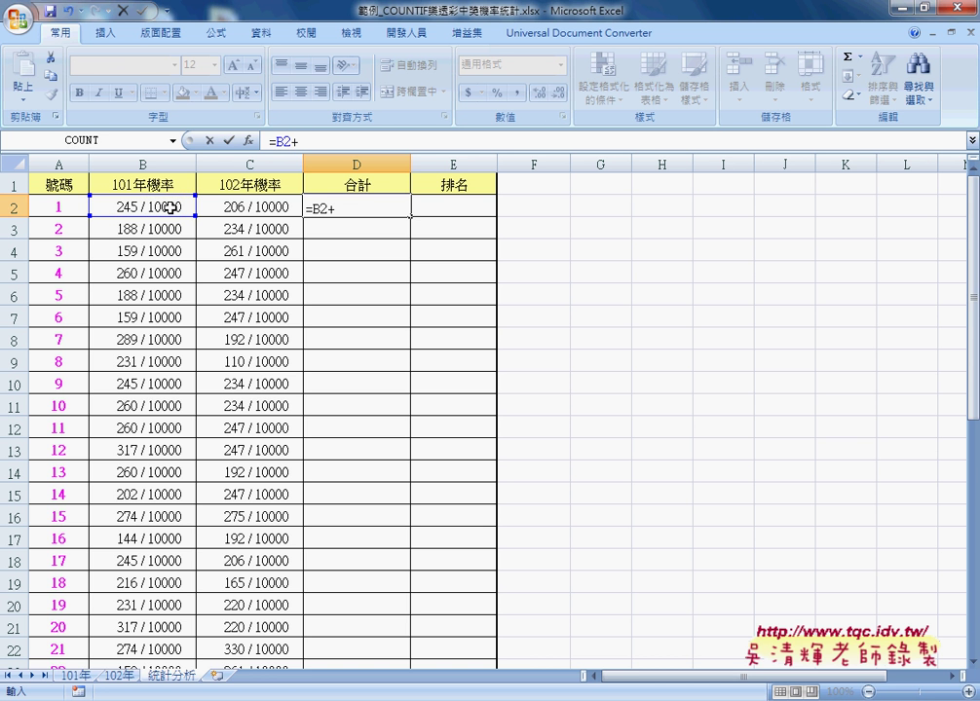
click(211, 208)
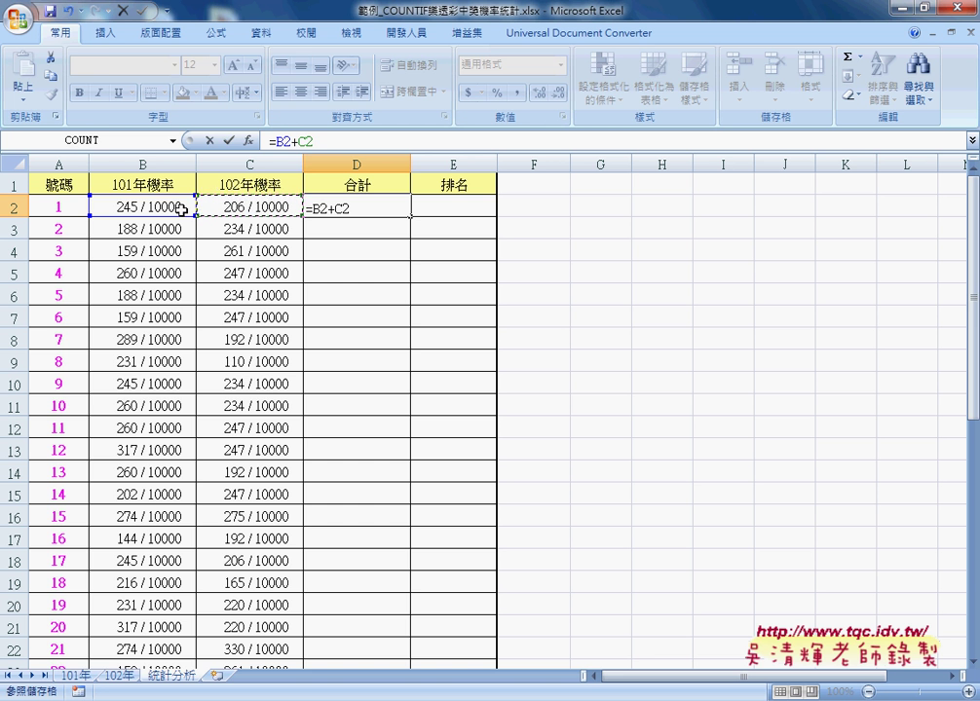
click(227, 141)
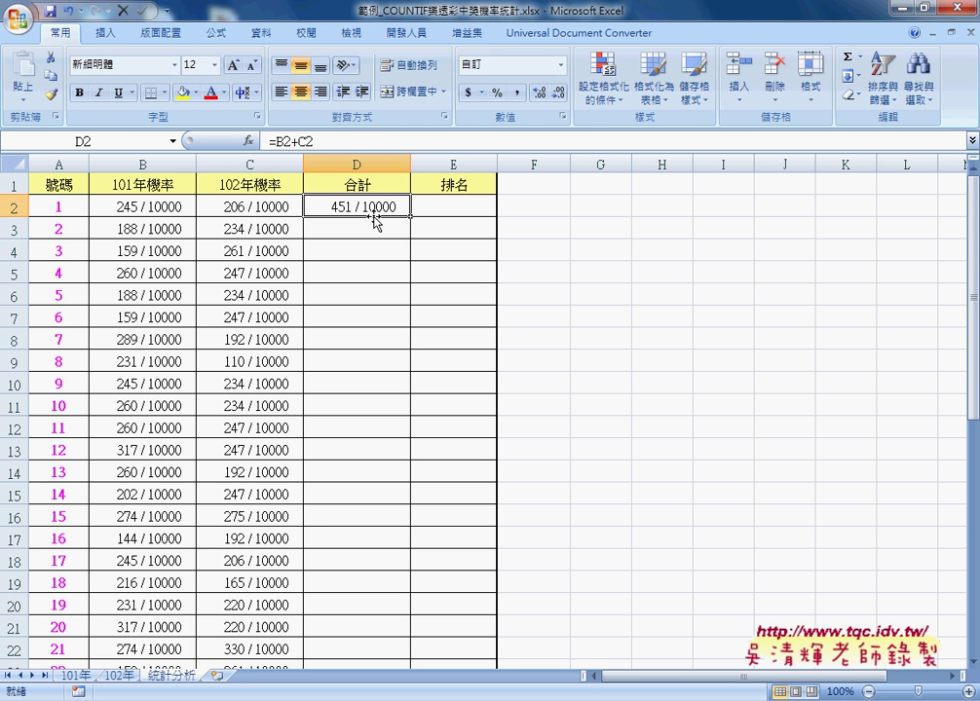
double_click(409, 216)
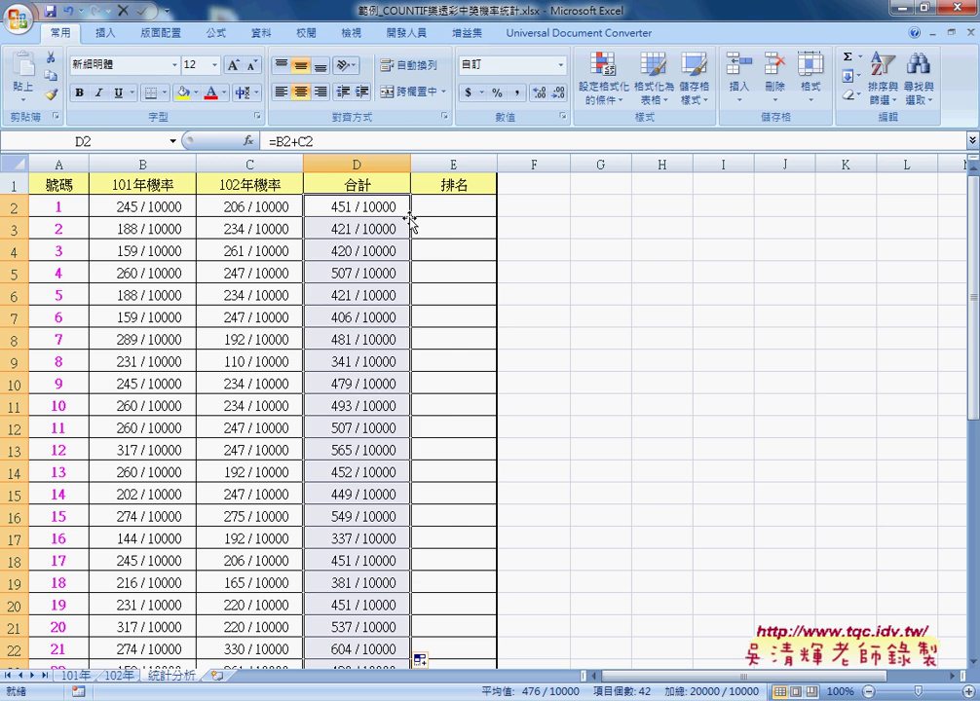
click(446, 205)
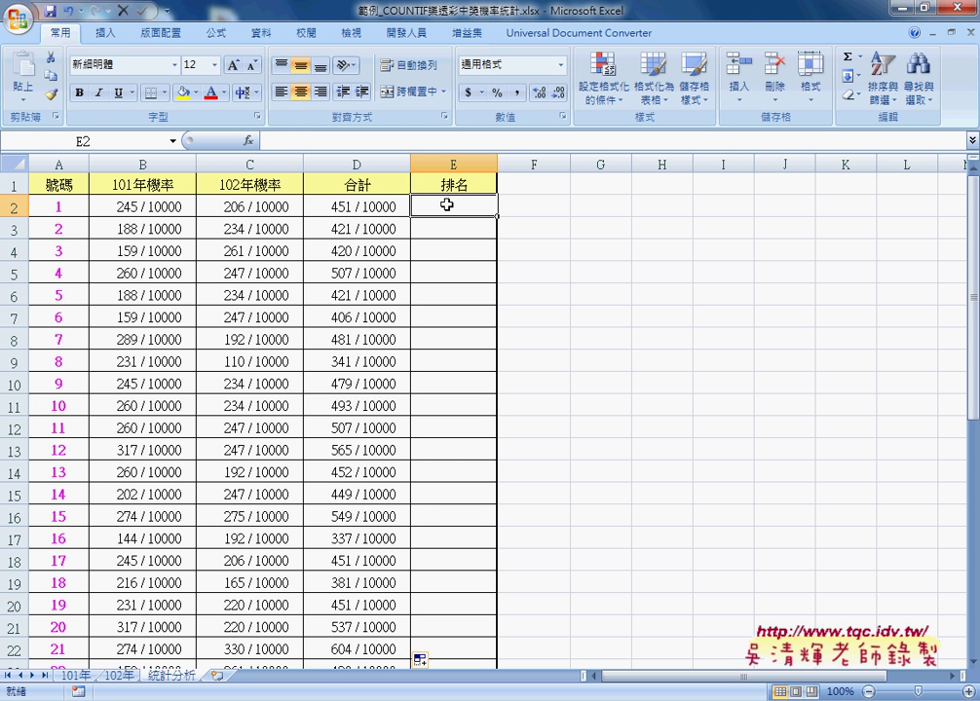
Insert the RANK function into cell E2 via the function picker
click(248, 141)
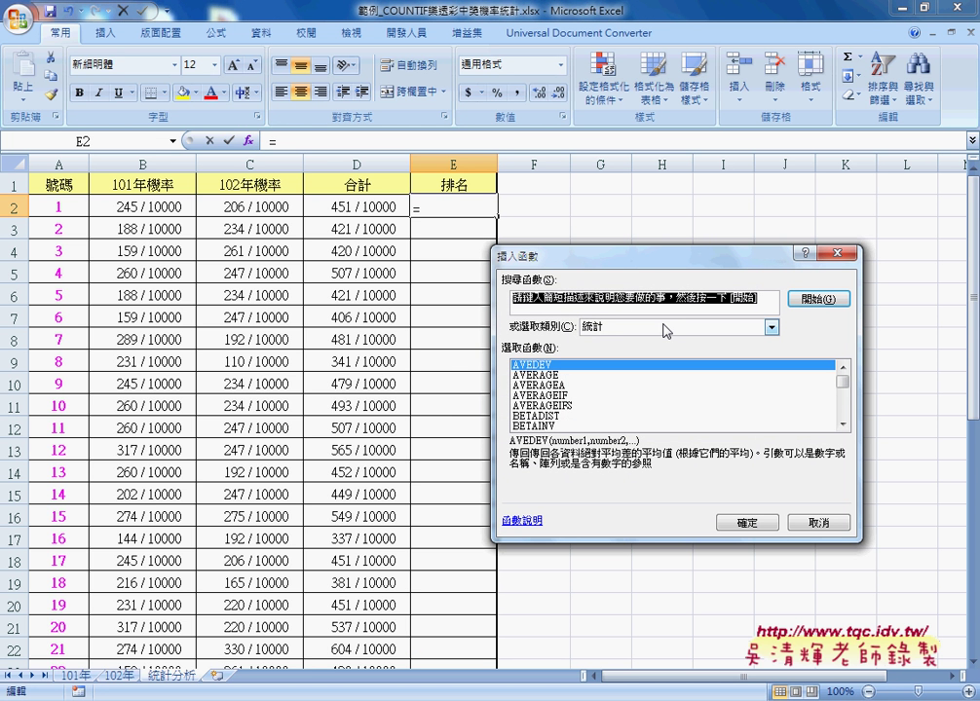
drag(844, 385, 843, 415)
click(550, 376)
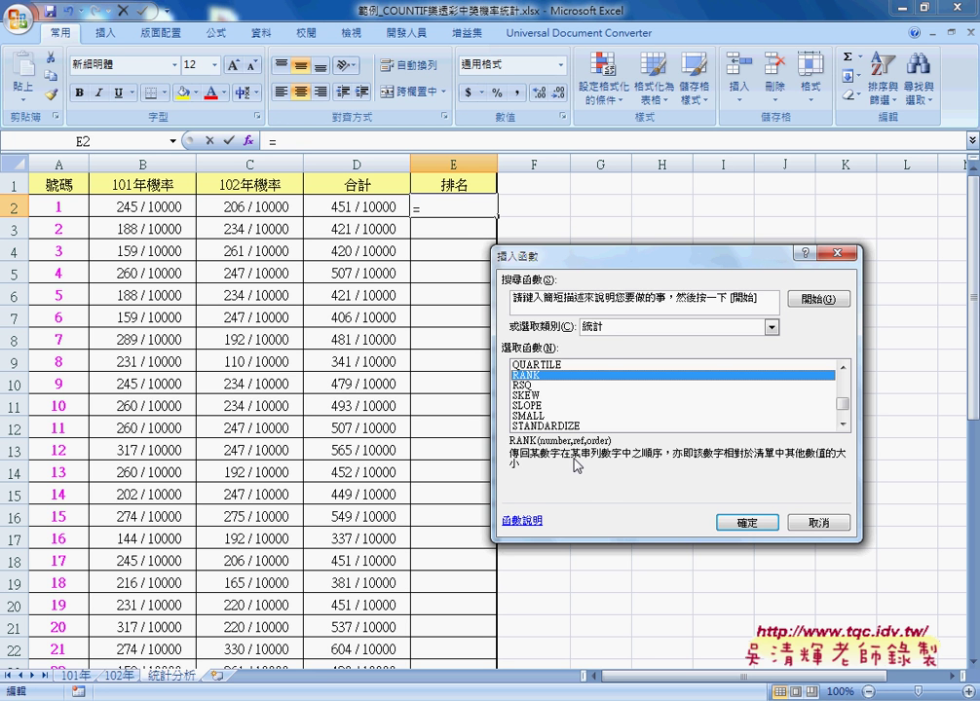
click(744, 522)
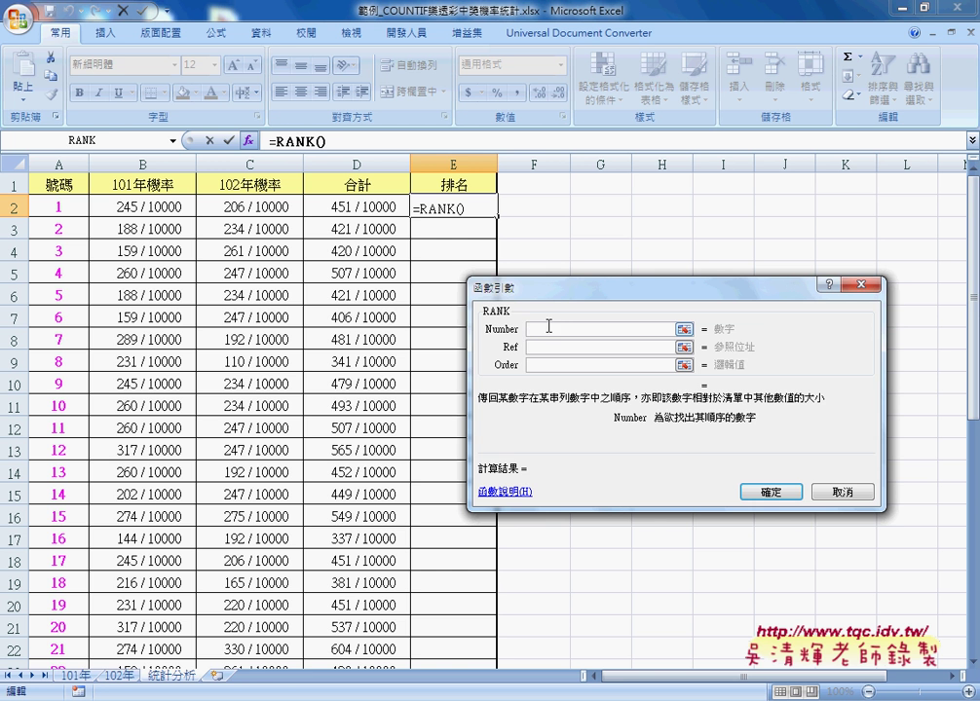
Set RANK's number to D2 and range to D$2:D$43, ranking number 1 as 26
click(371, 209)
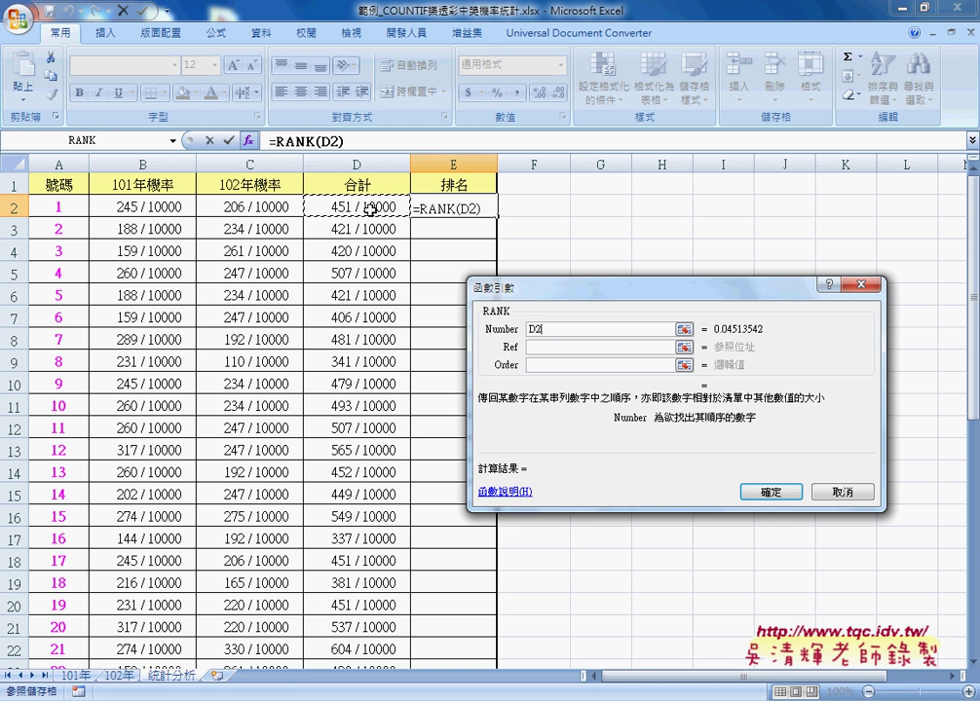
click(530, 349)
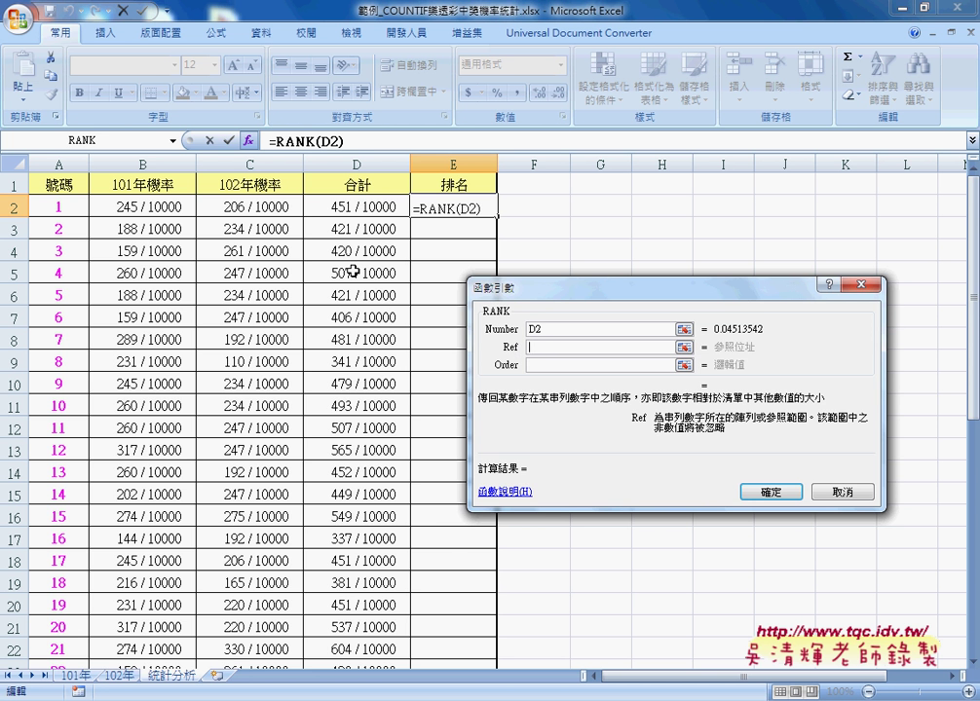
drag(356, 206, 353, 631)
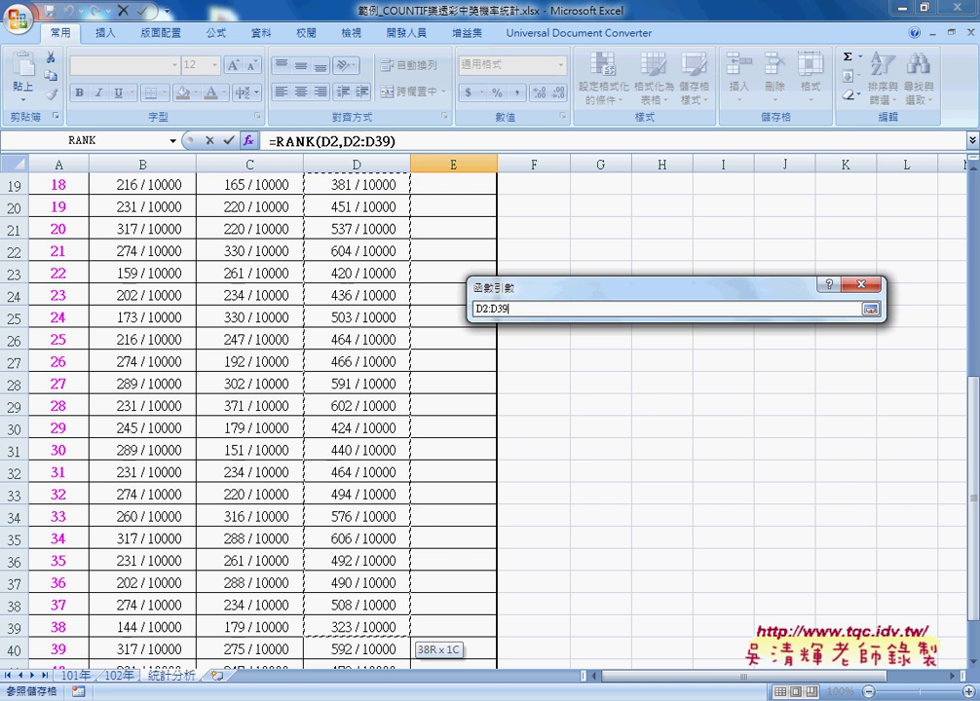
drag(353, 631, 375, 628)
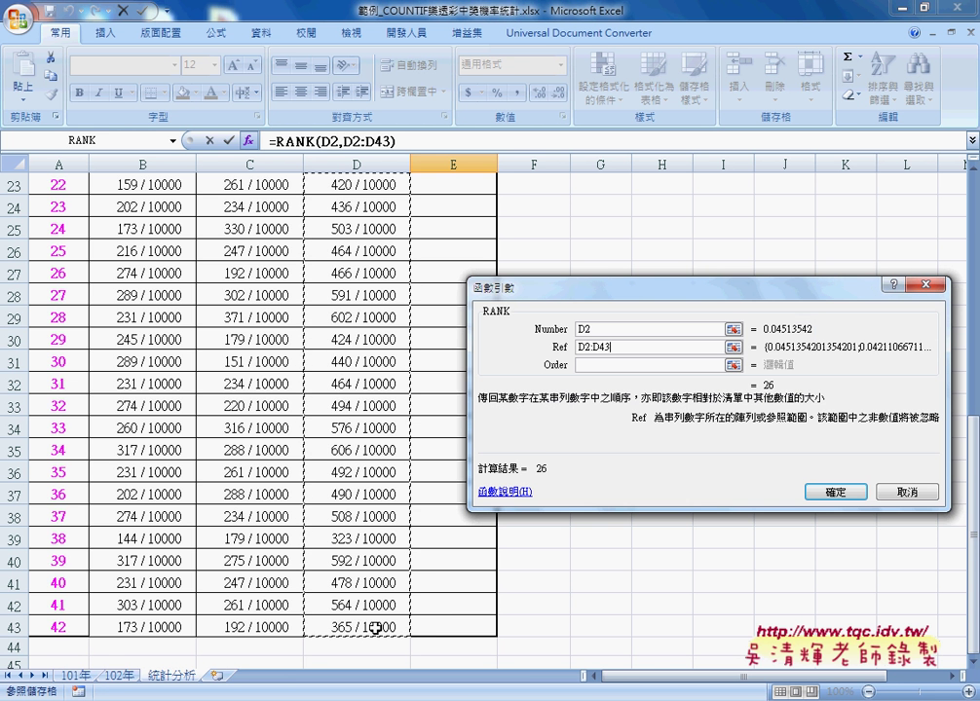
drag(634, 347, 565, 351)
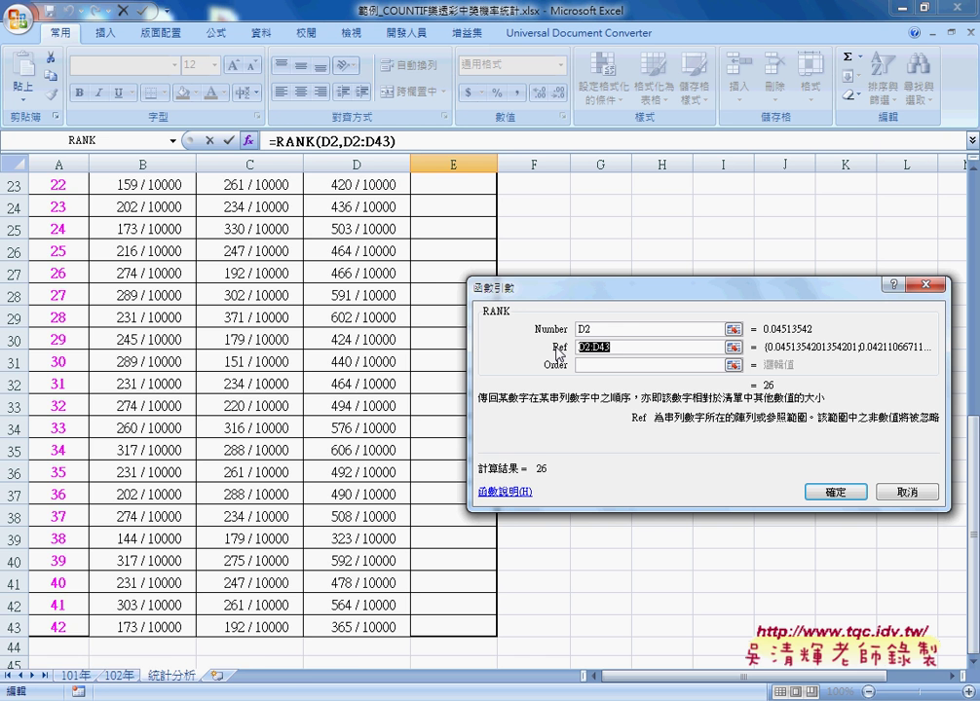
key(F4)
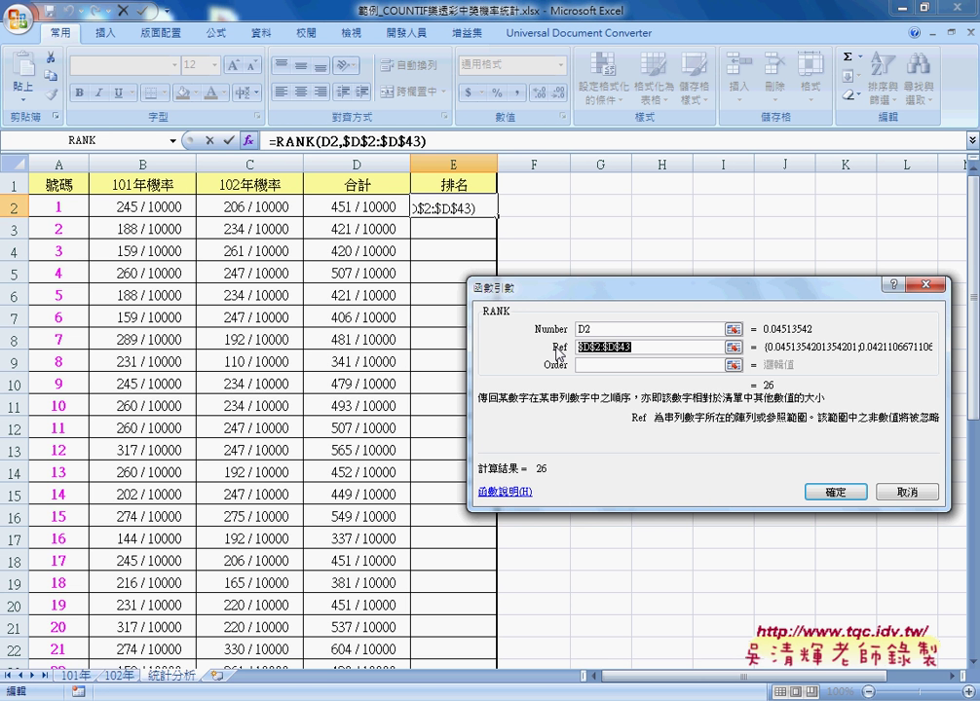
key(F4)
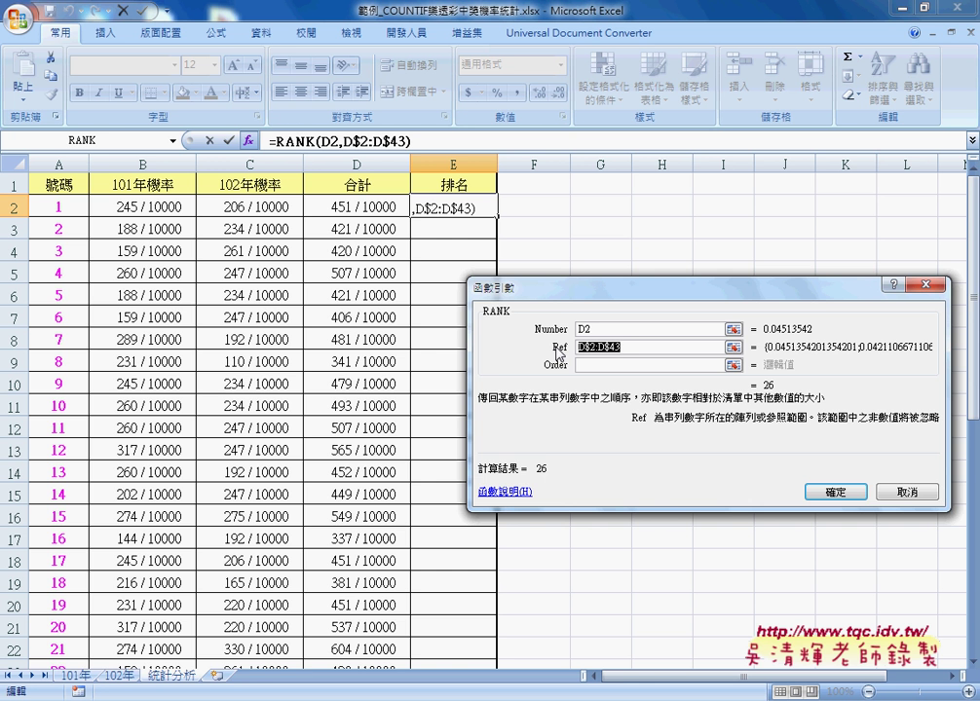
click(838, 495)
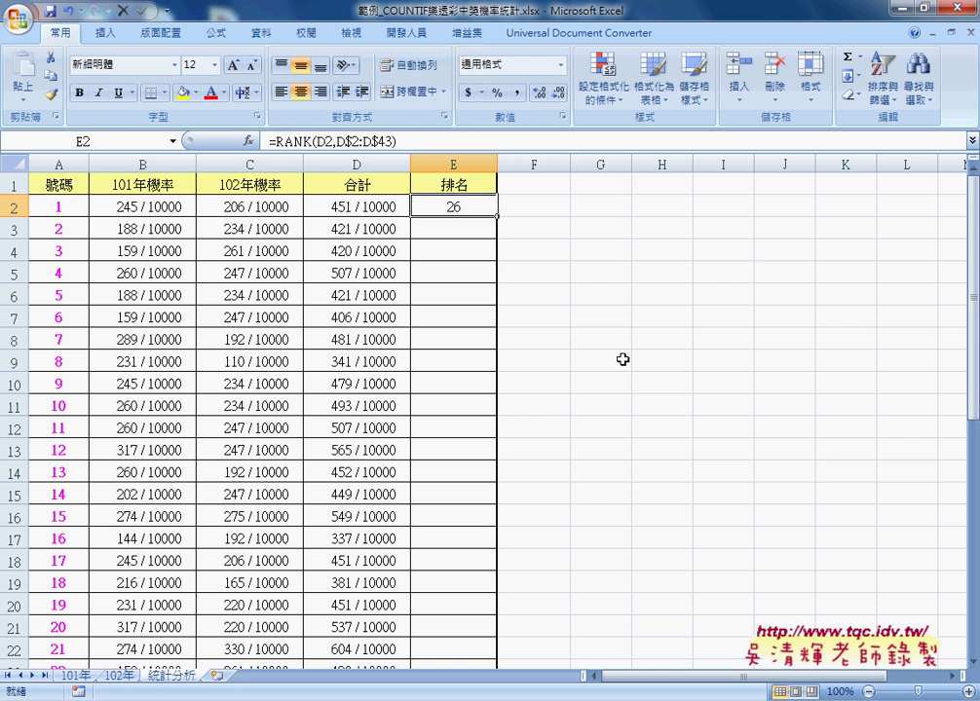
double_click(497, 216)
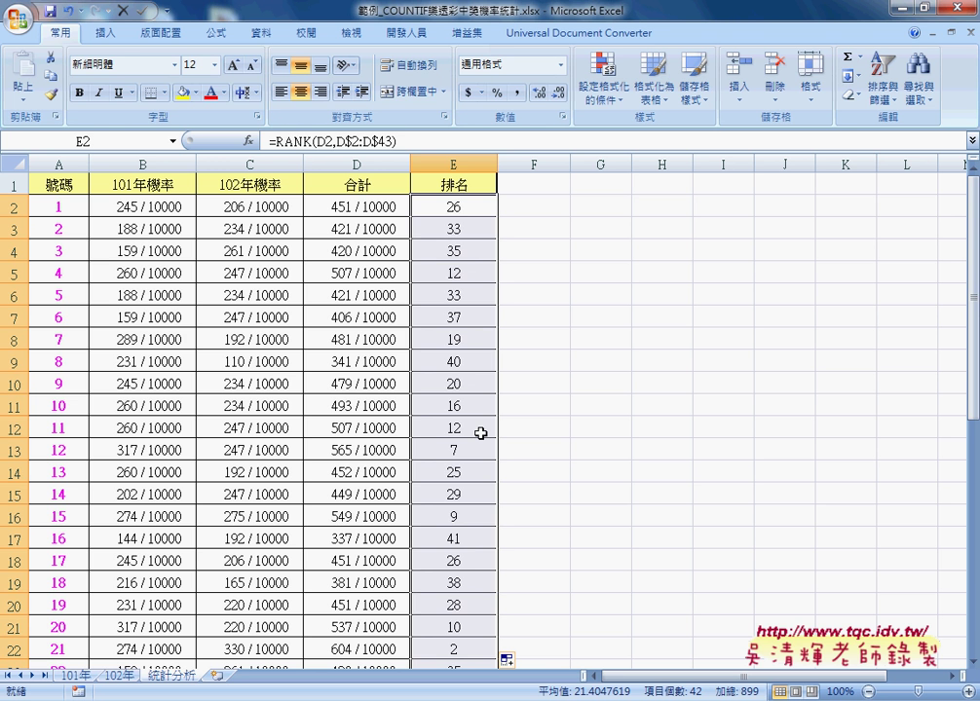
click(468, 450)
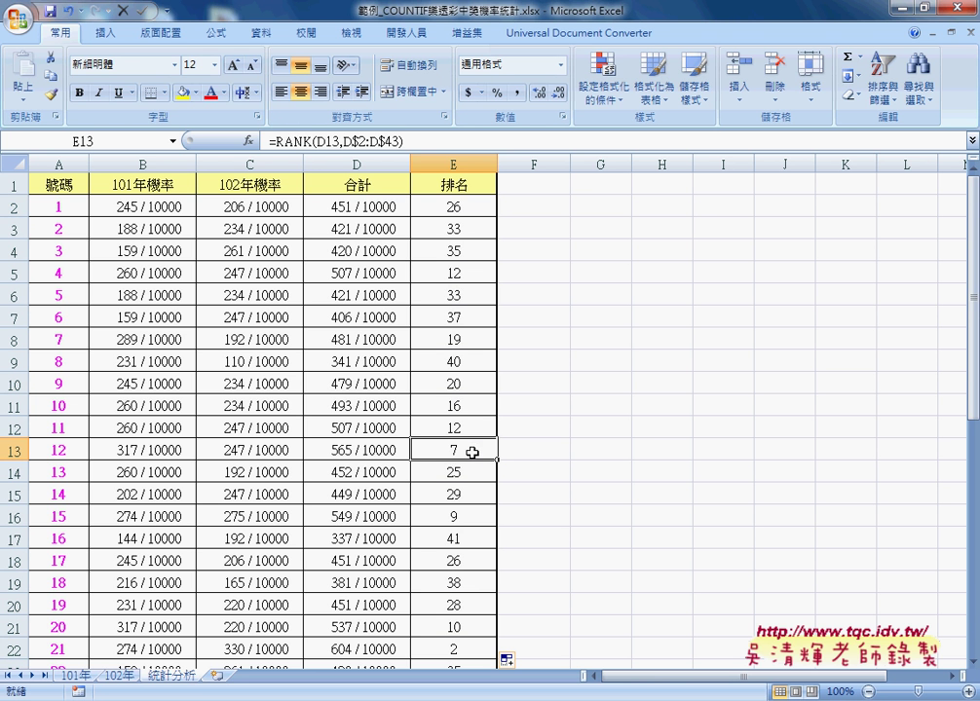
click(184, 94)
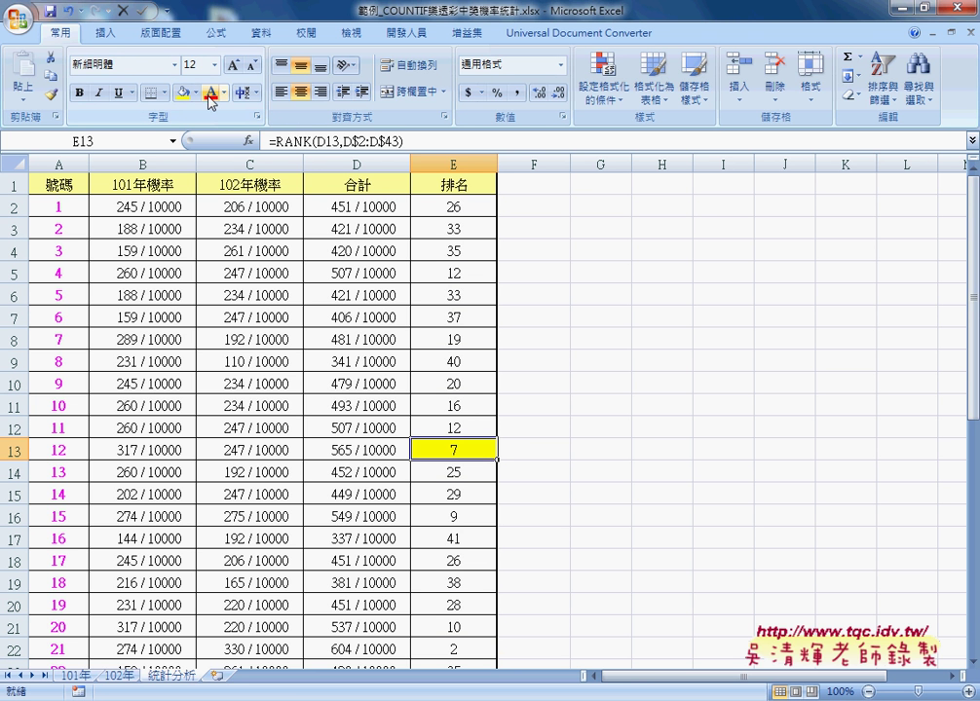
click(211, 93)
key(ctrl+z)
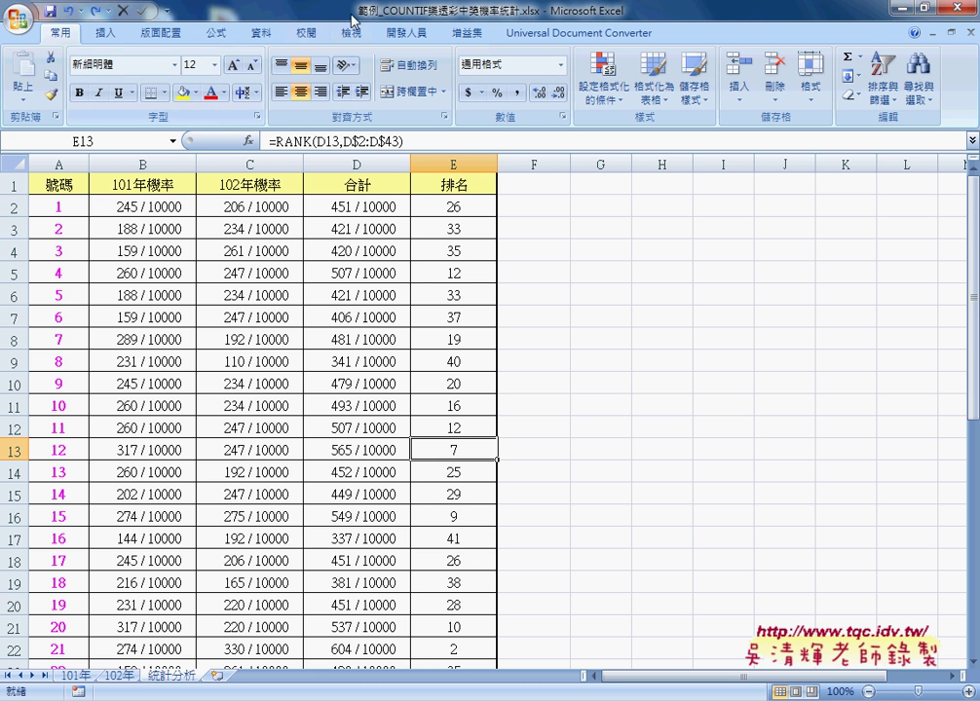
click(182, 92)
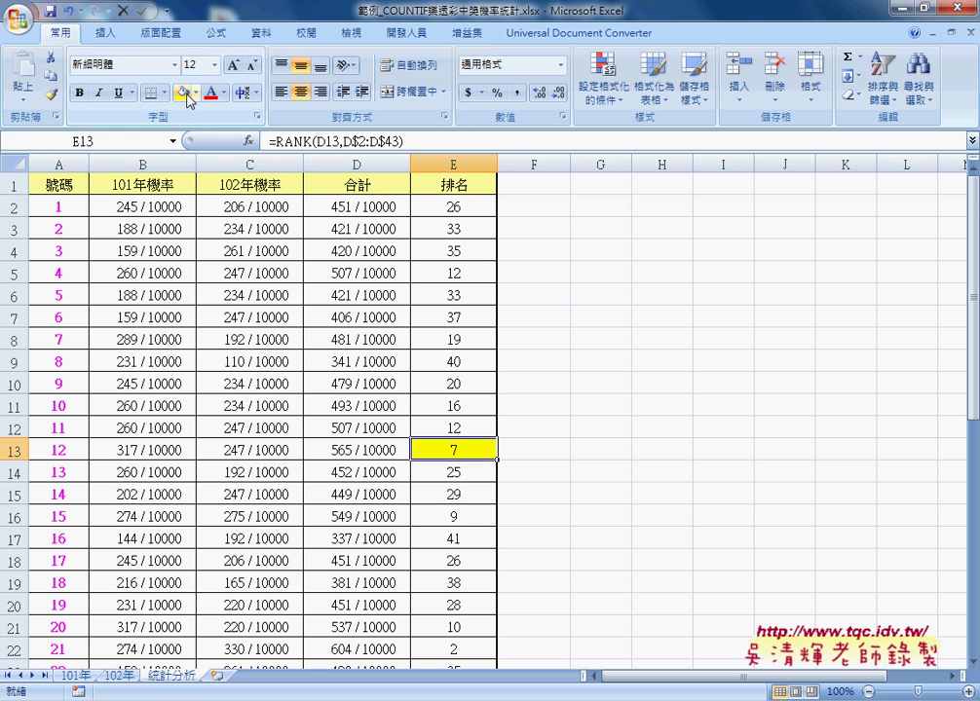
scroll(437, 299, down, 1)
scroll(461, 458, down, 1)
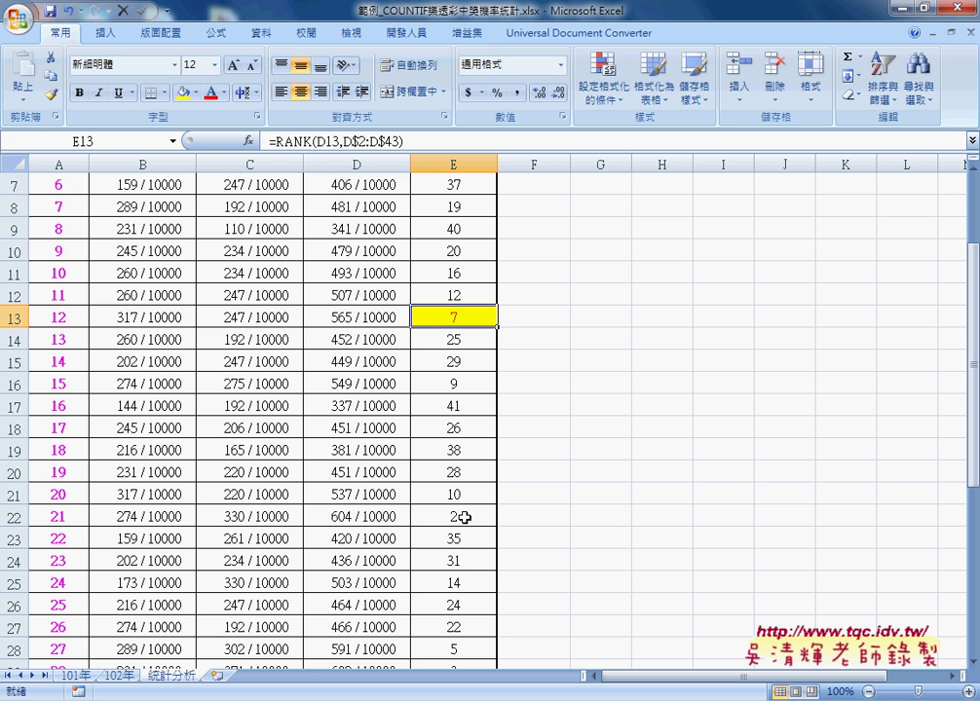
scroll(465, 517, up, 2)
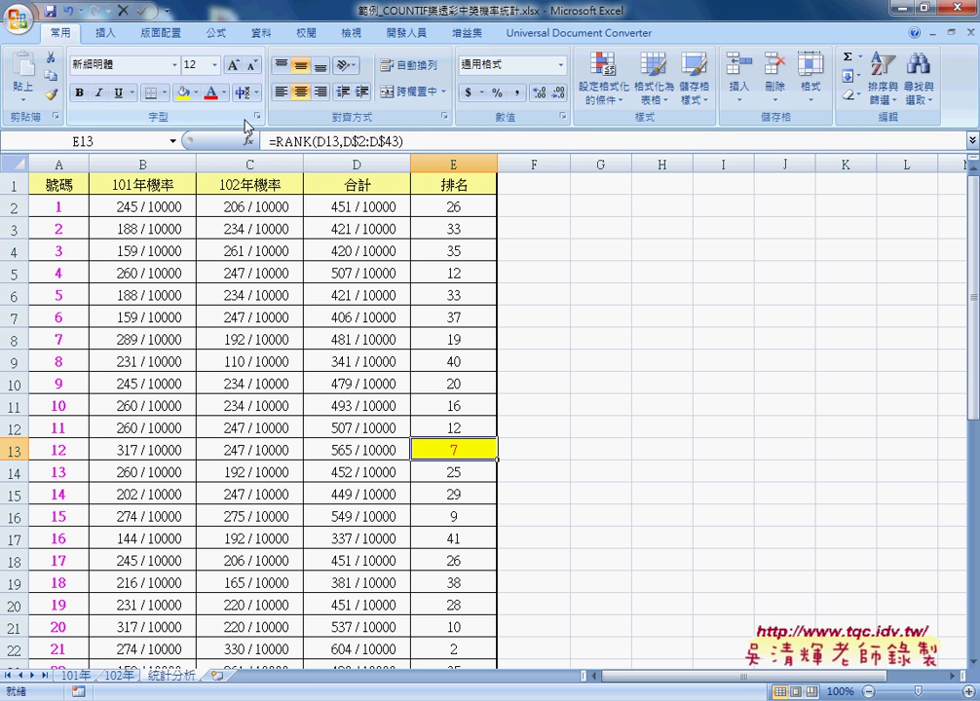
key(ctrl+z)
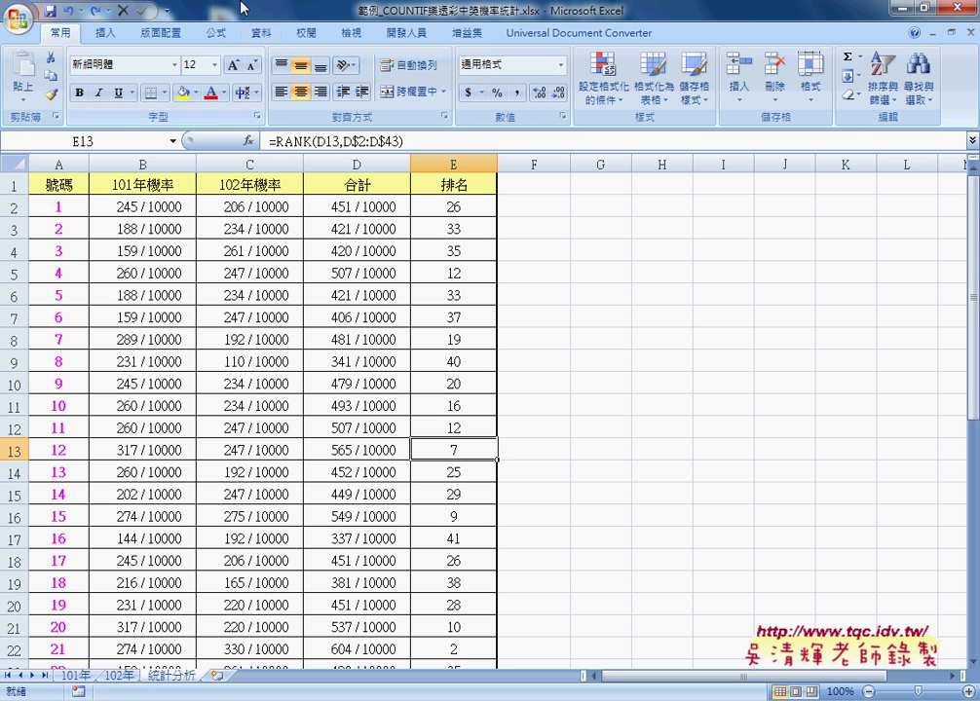
click(452, 206)
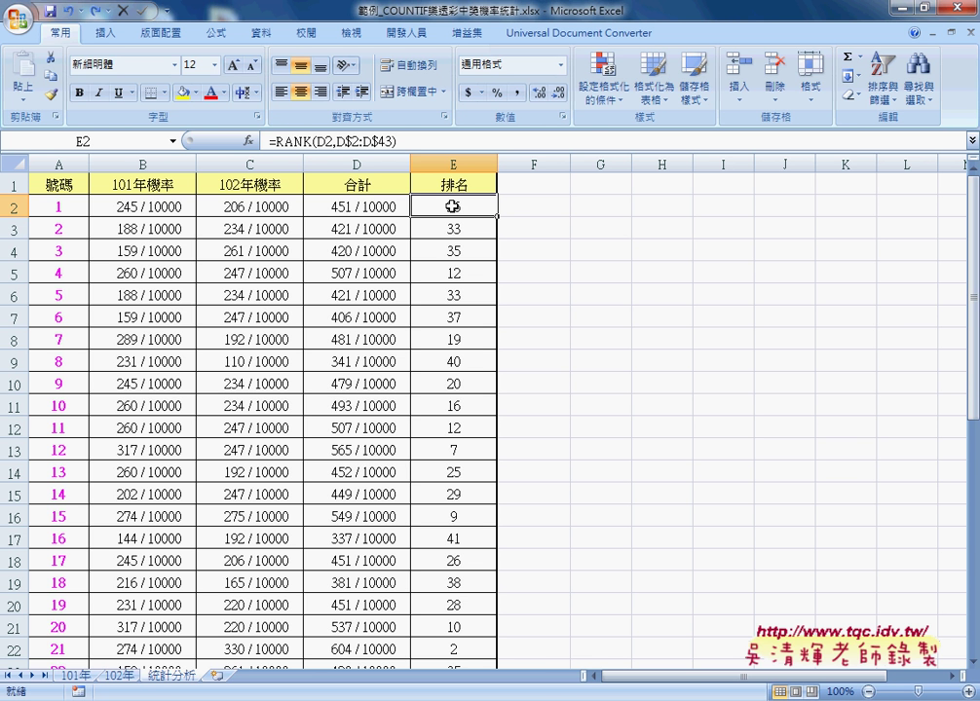
key(ctrl+shift+Down)
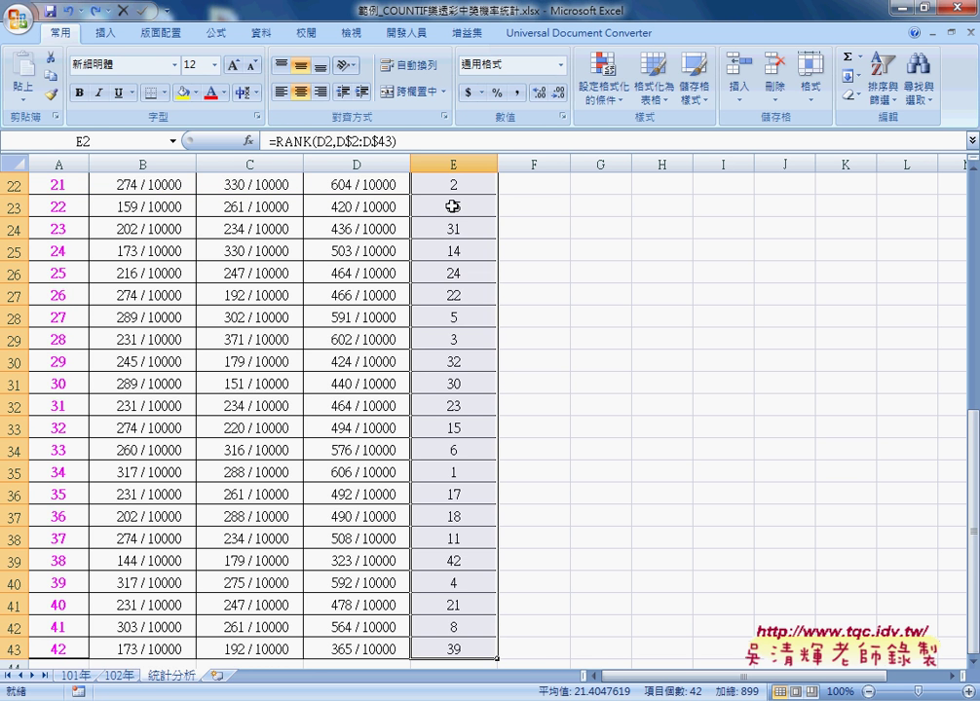
scroll(452, 207, up, 3)
scroll(452, 207, up, 4)
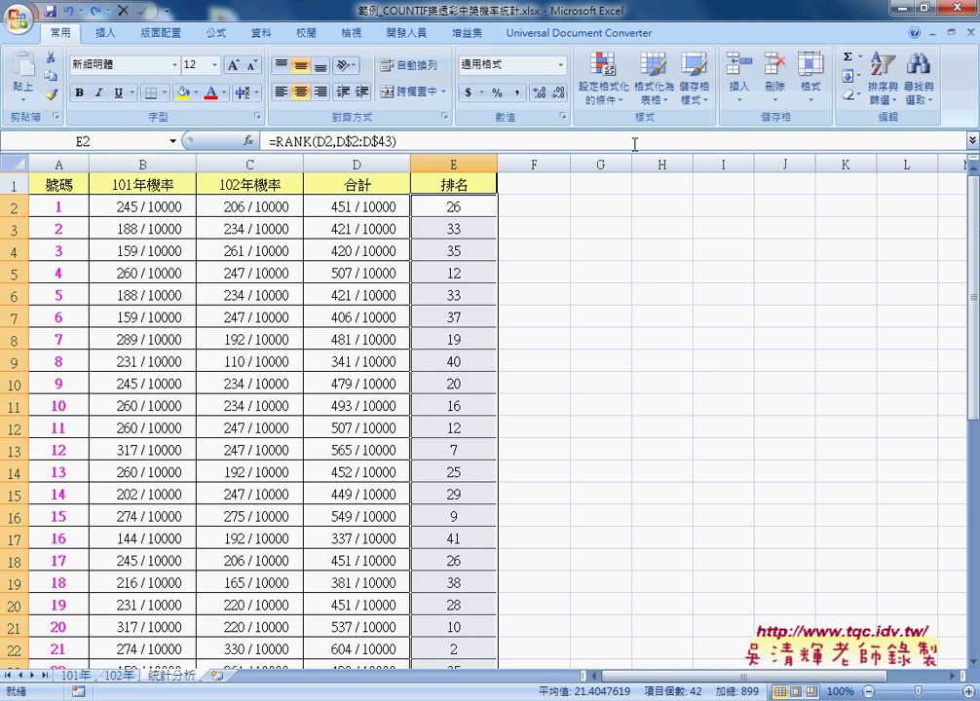
click(613, 107)
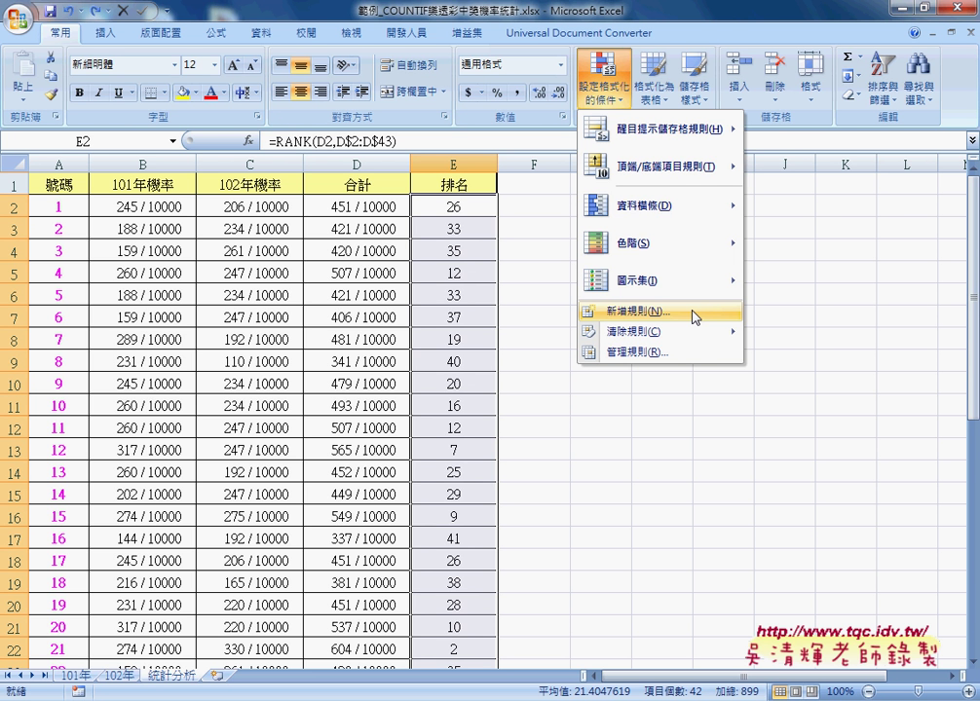
key(Escape)
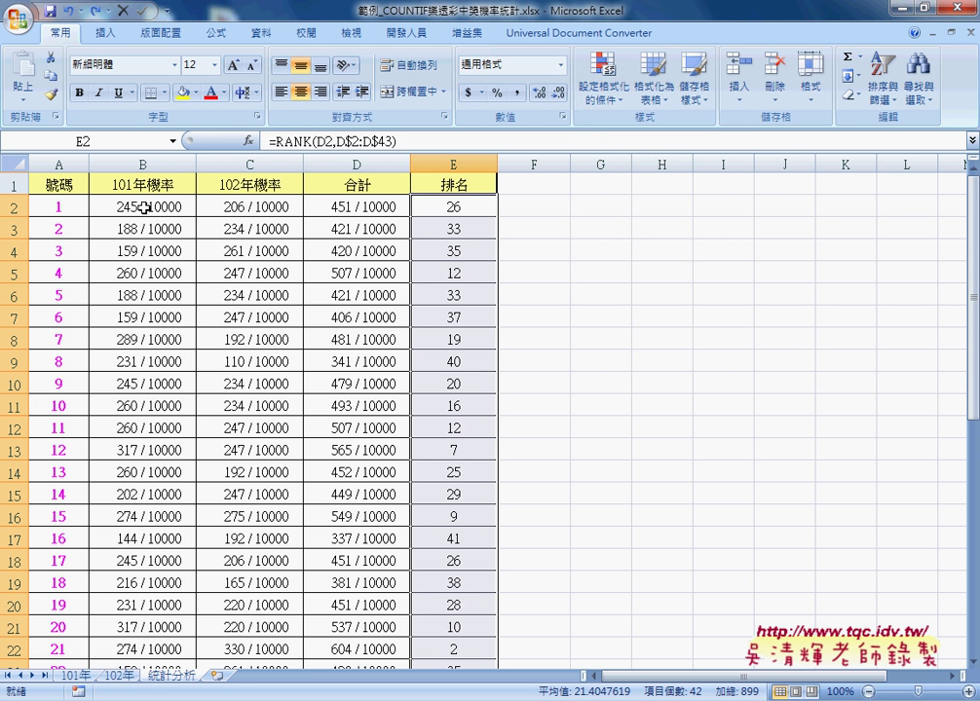
click(142, 208)
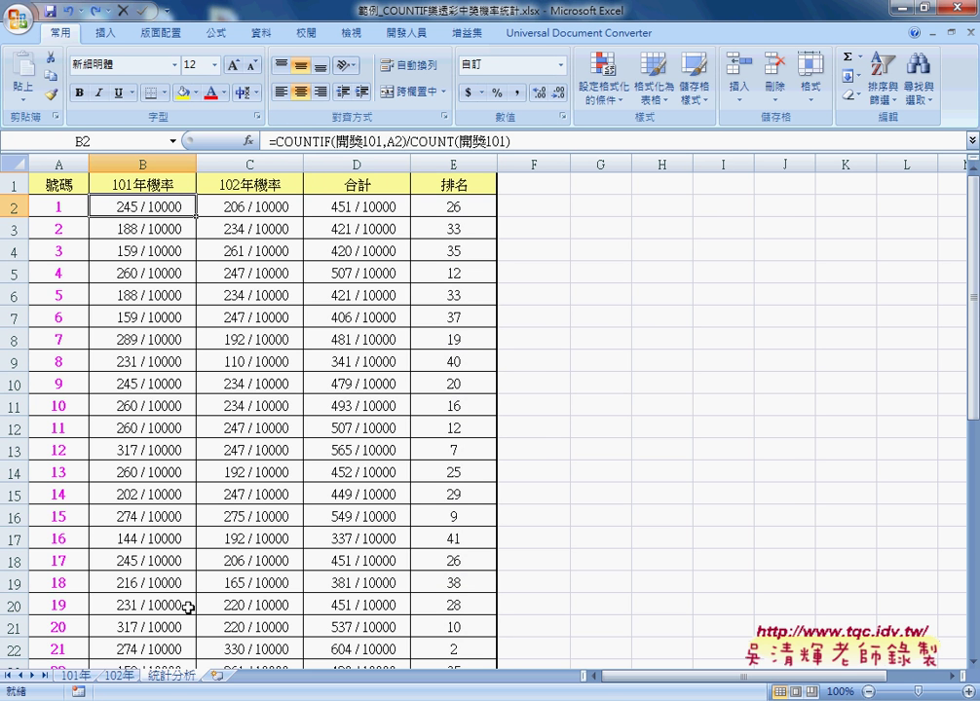
click(76, 674)
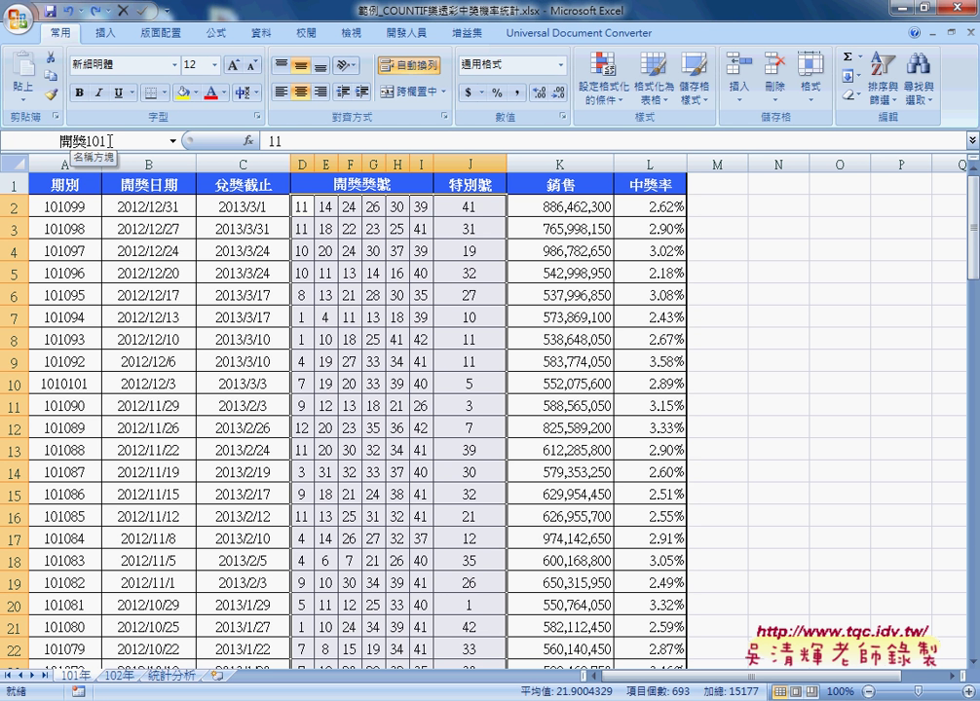
click(173, 676)
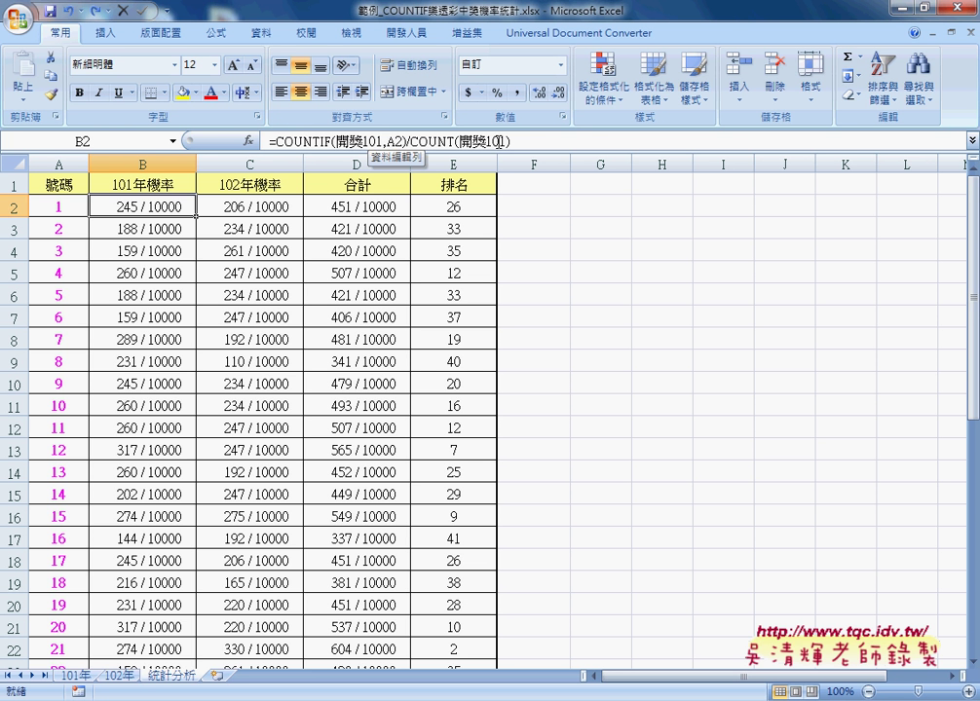
right_click(179, 208)
click(195, 433)
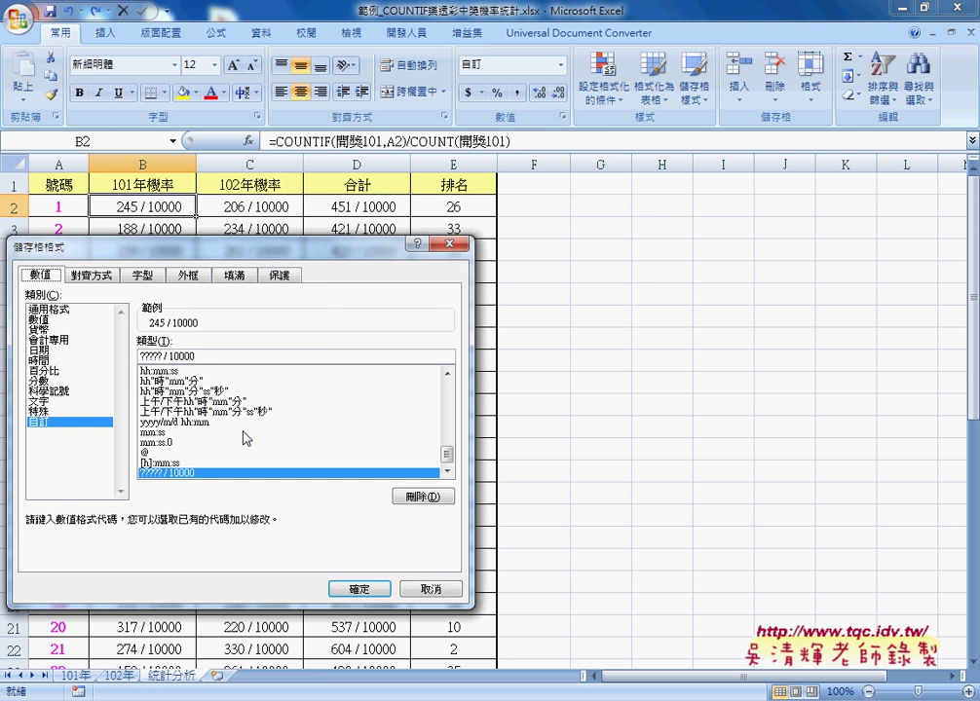
drag(179, 246, 477, 177)
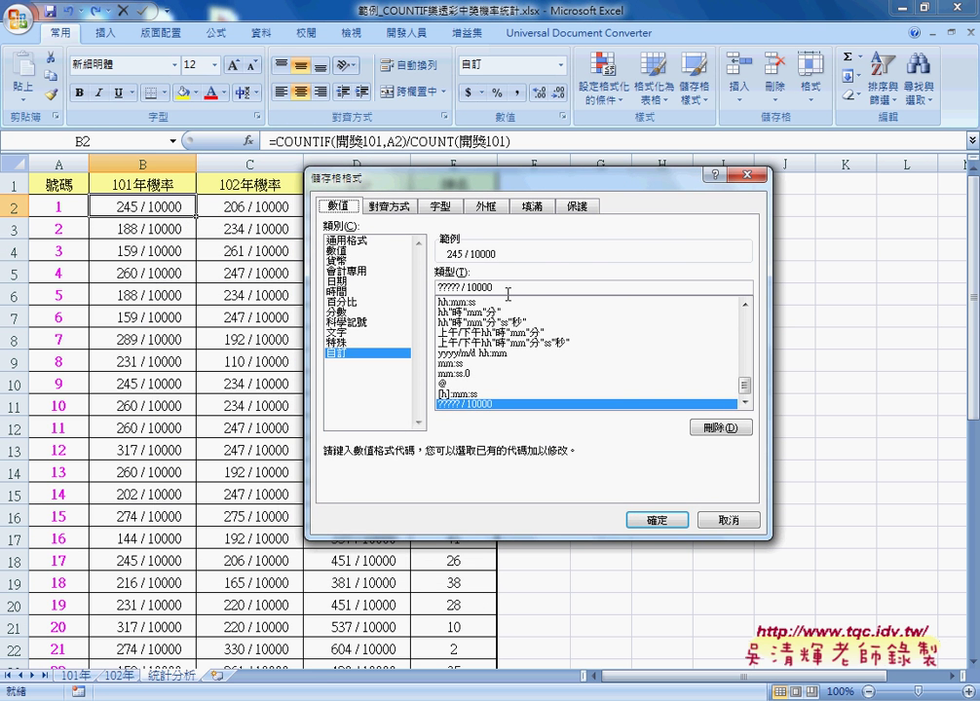
mouse_move(462, 287)
mouse_down()
mouse_move(437, 287)
mouse_move(484, 288)
mouse_up()
click(721, 519)
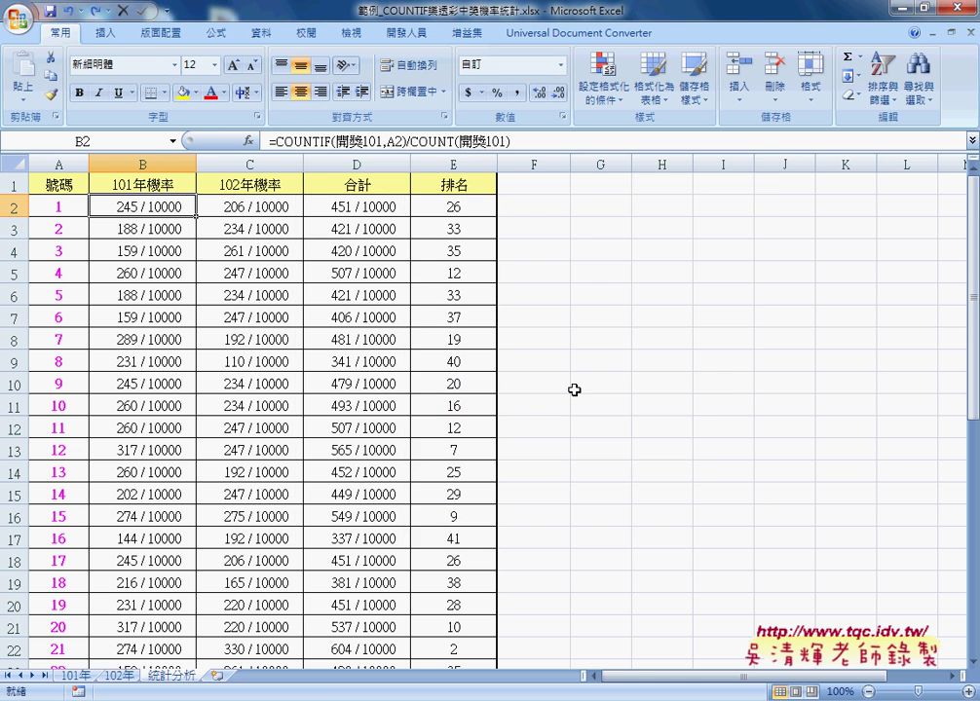
click(338, 207)
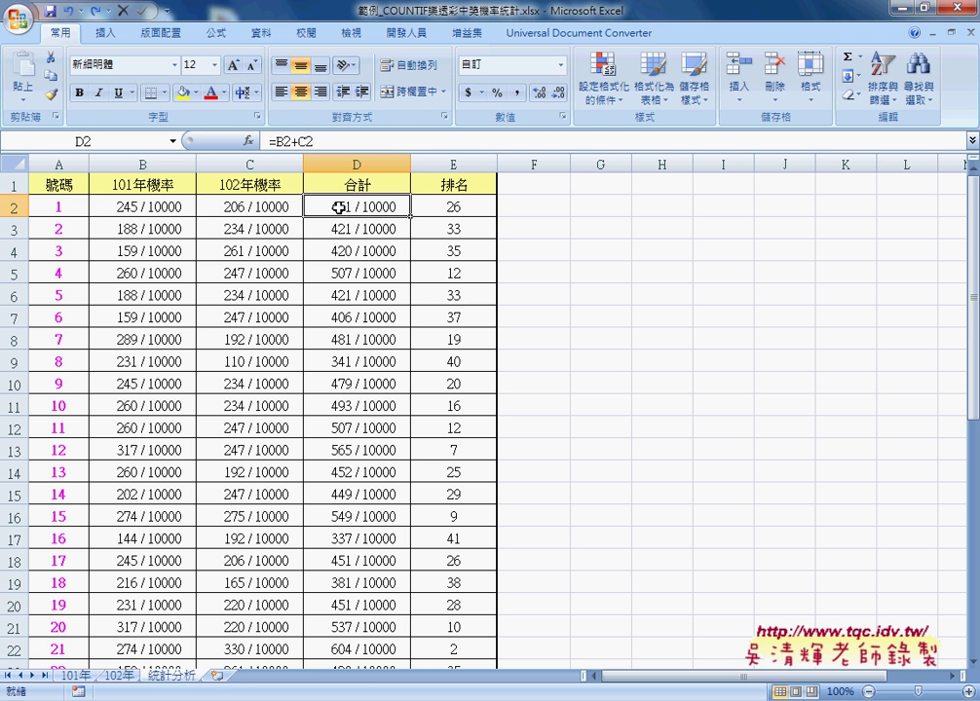
click(450, 207)
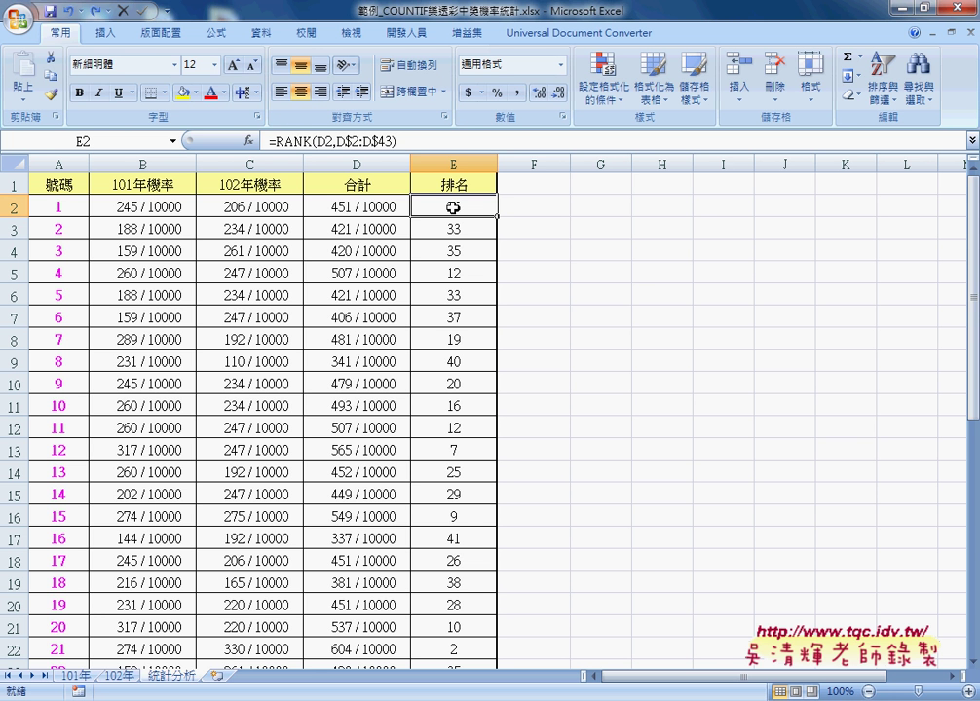
scroll(480, 214, down, 1)
scroll(480, 214, down, 2)
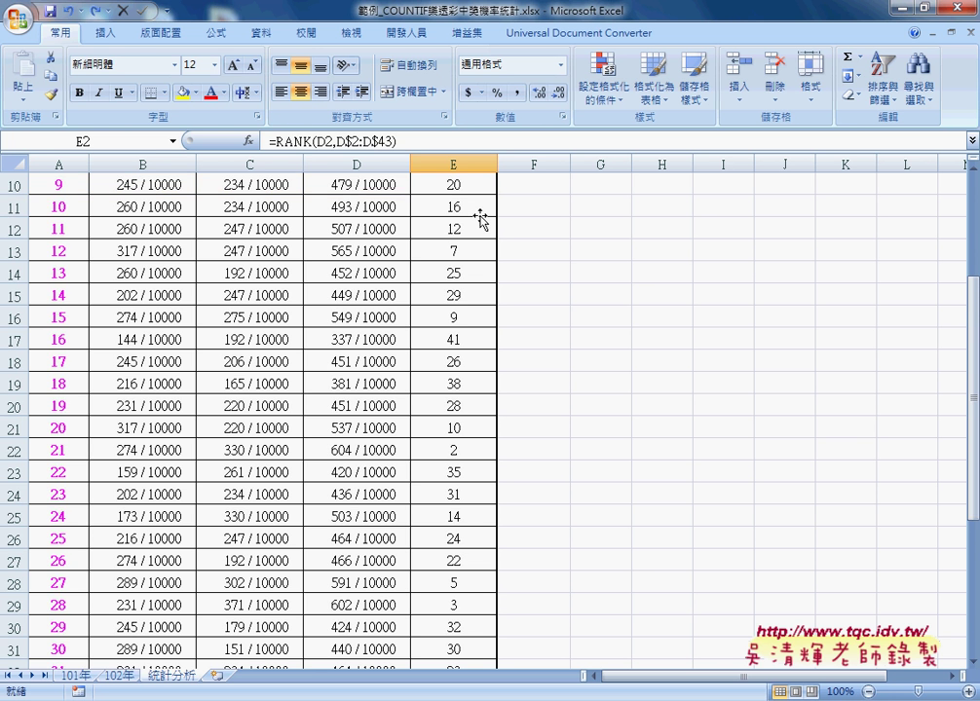
scroll(480, 216, up, 3)
click(424, 184)
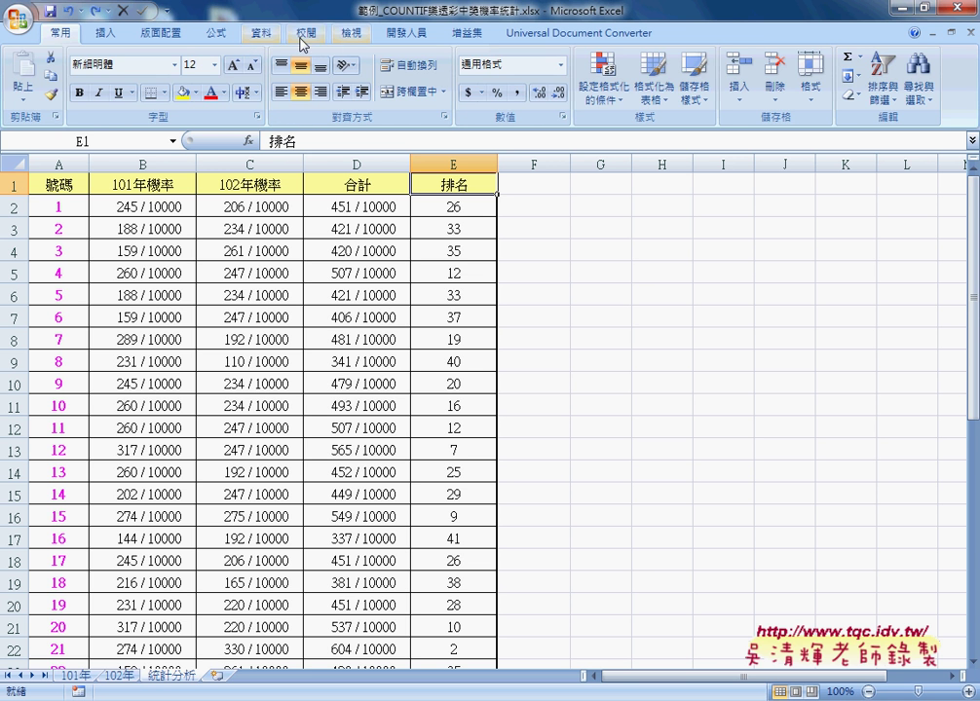
Sort the table ascending by 排名 and select the top seven ranked numbers
click(259, 34)
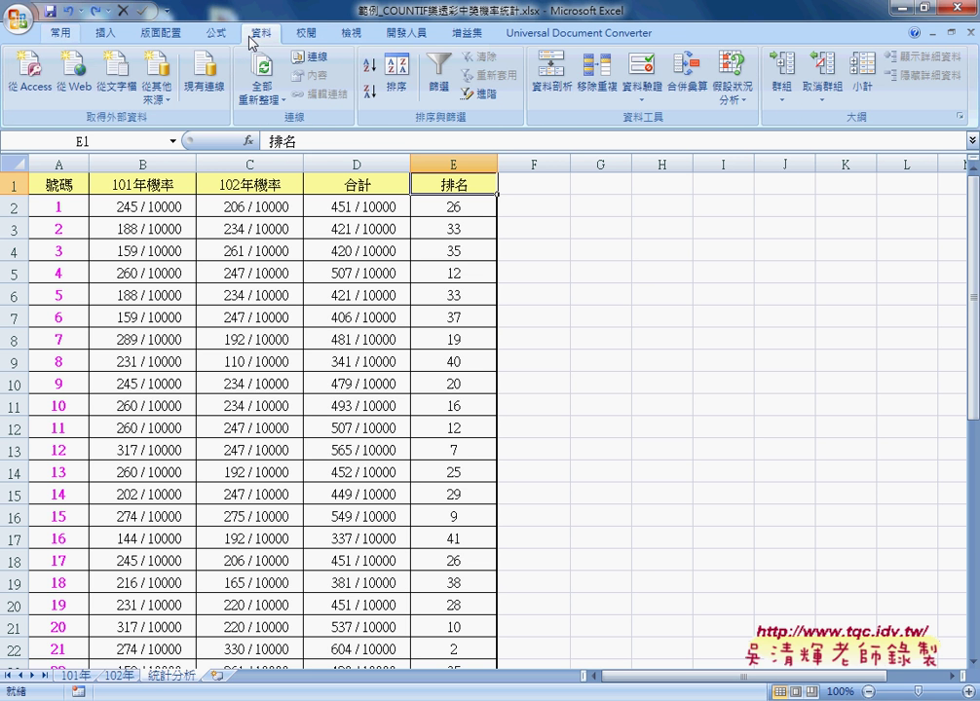
click(371, 69)
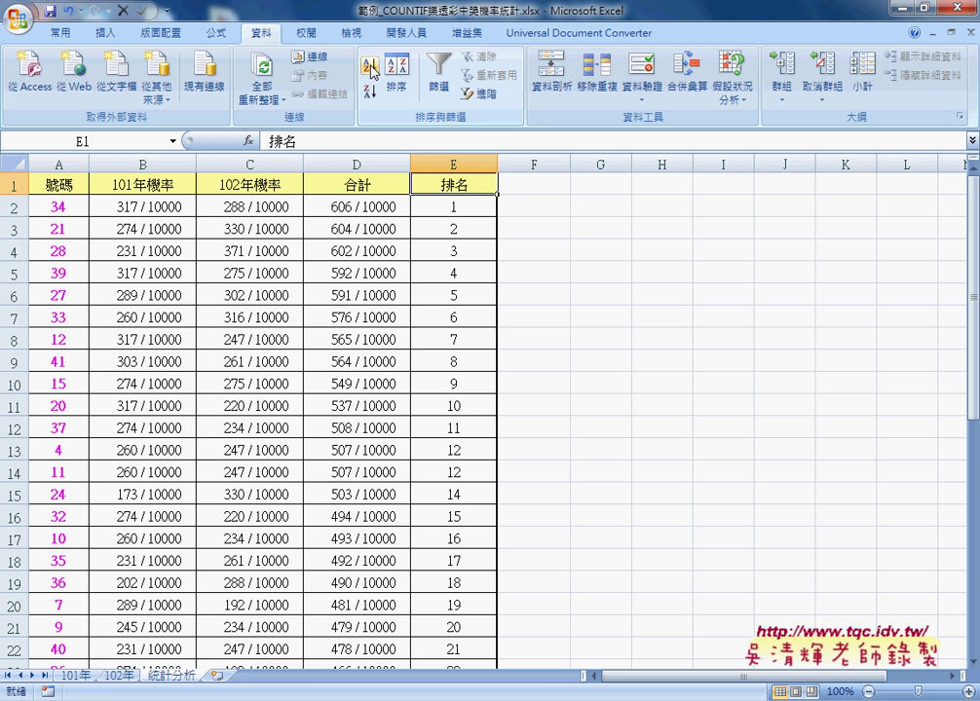
drag(70, 207, 70, 298)
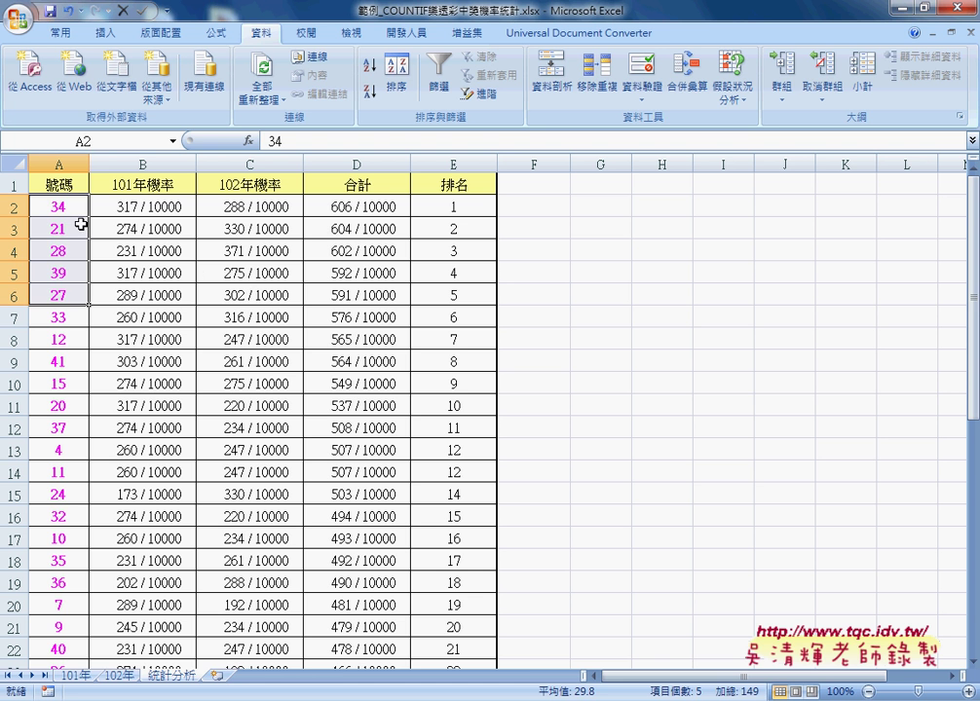
drag(59, 206, 58, 340)
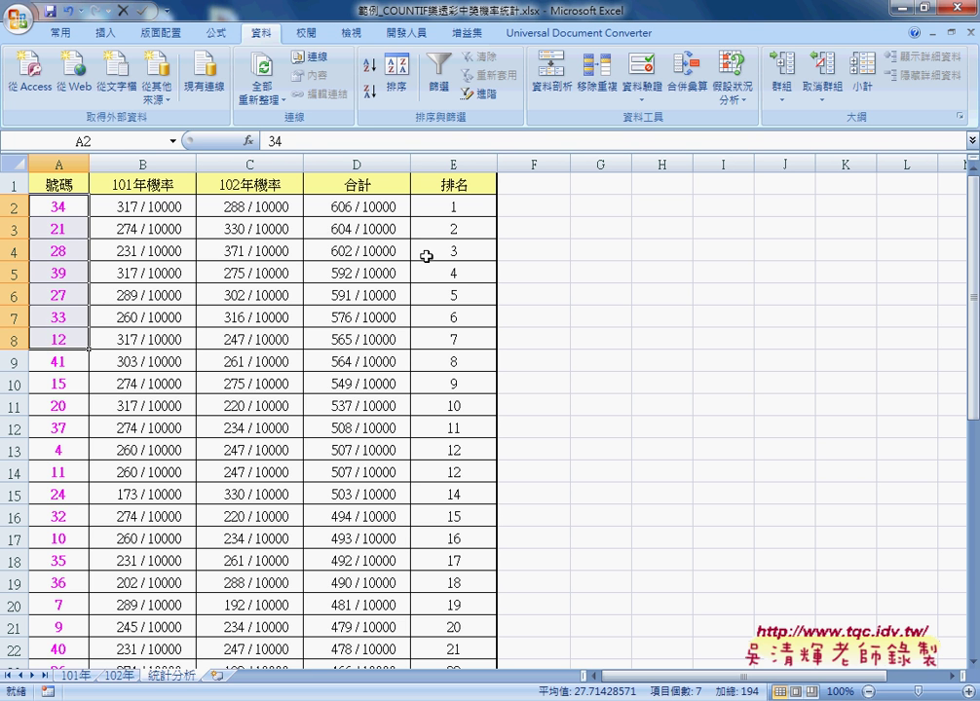
Re-sort the table ascending by 號碼 so number 1 is listed first
click(71, 205)
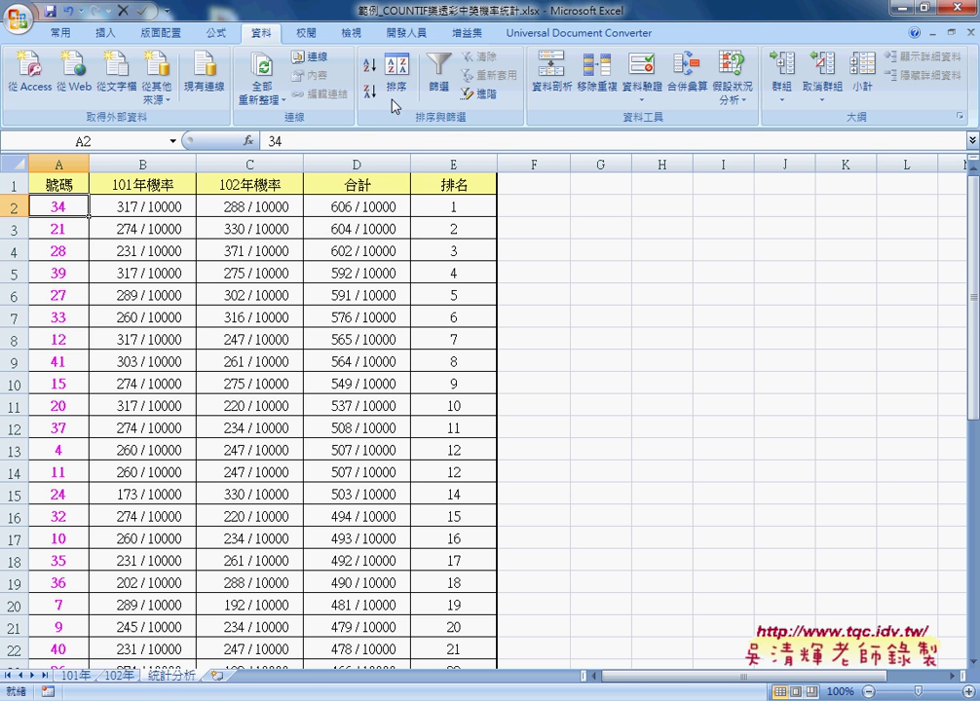
click(66, 187)
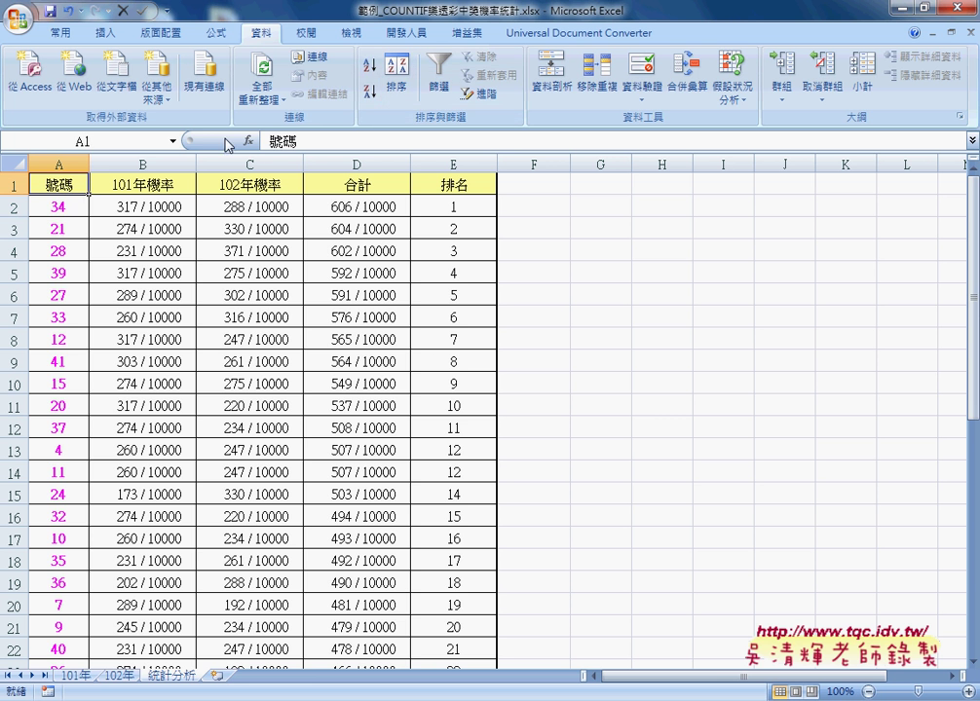
click(369, 67)
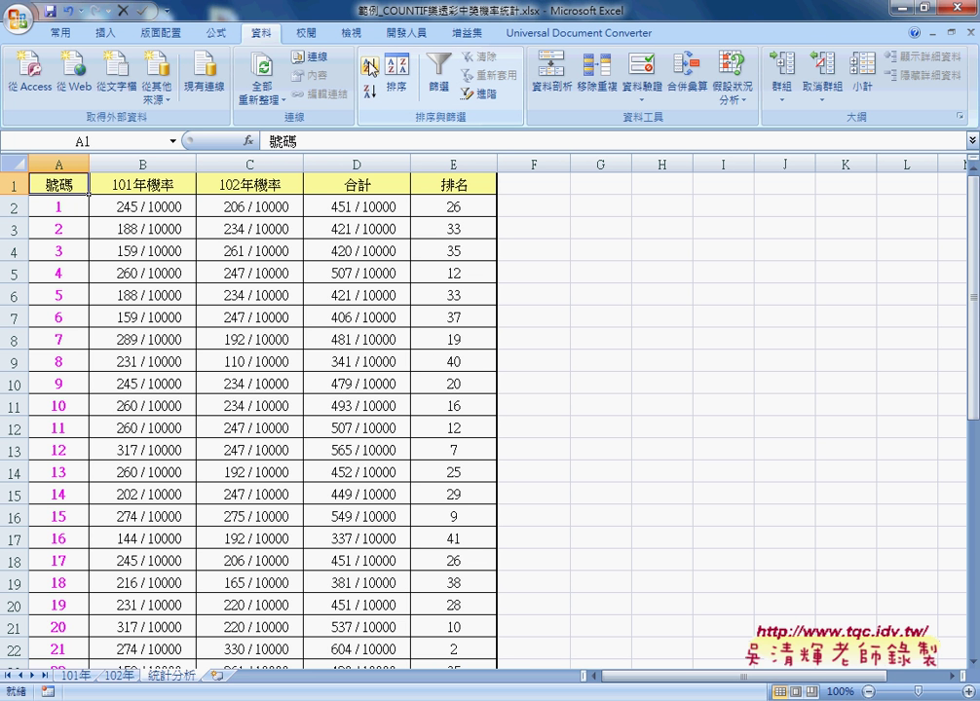